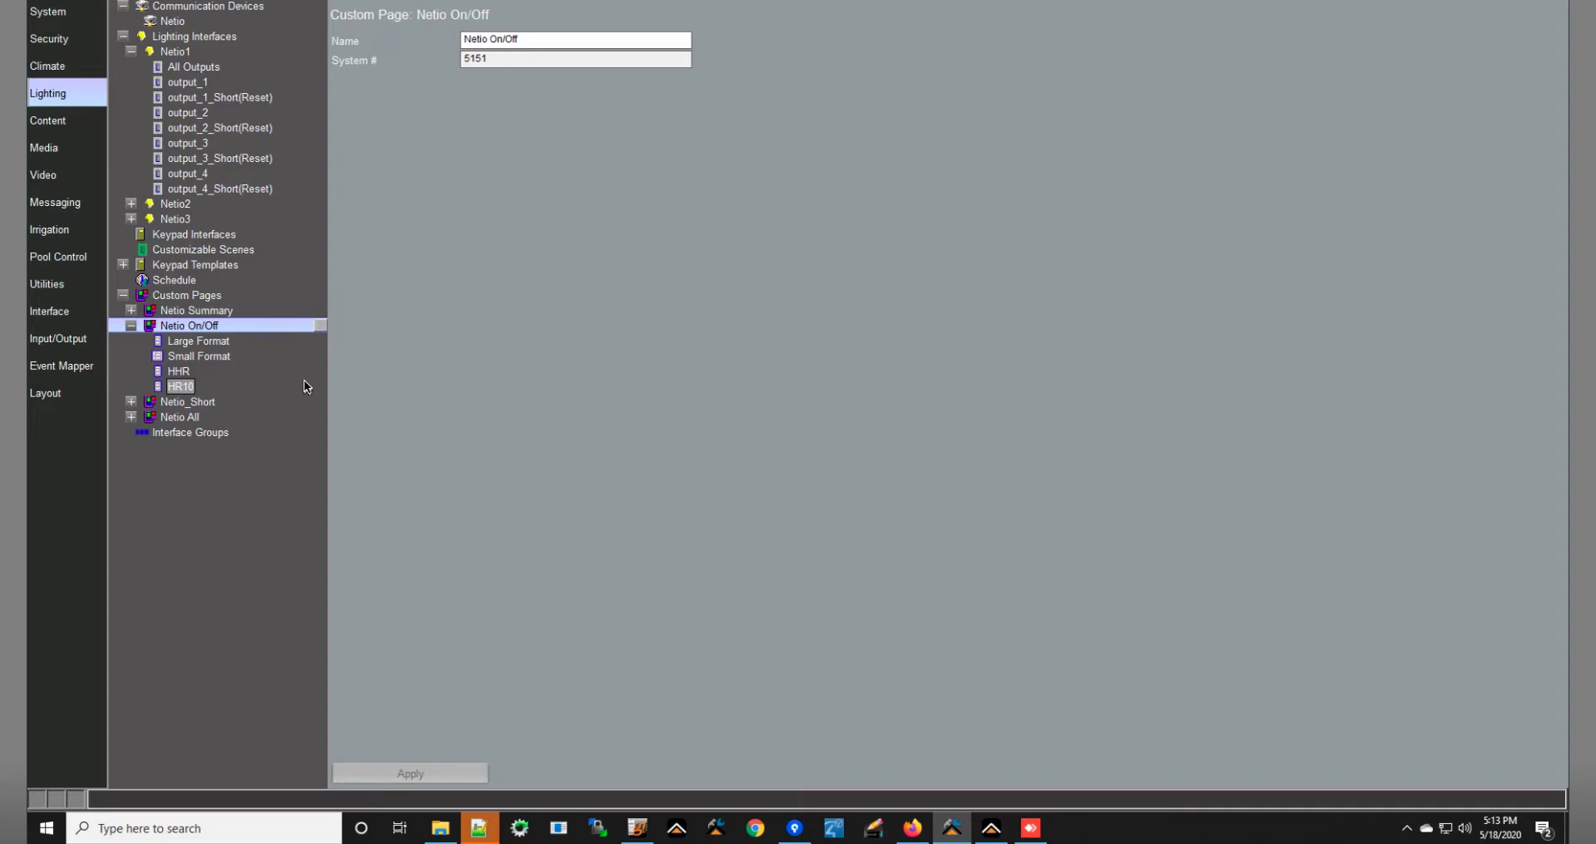
Add a new custom page named Netio to the lighting Custom Pages.
{"action": "right_click", "coordinate": [275, 329]}
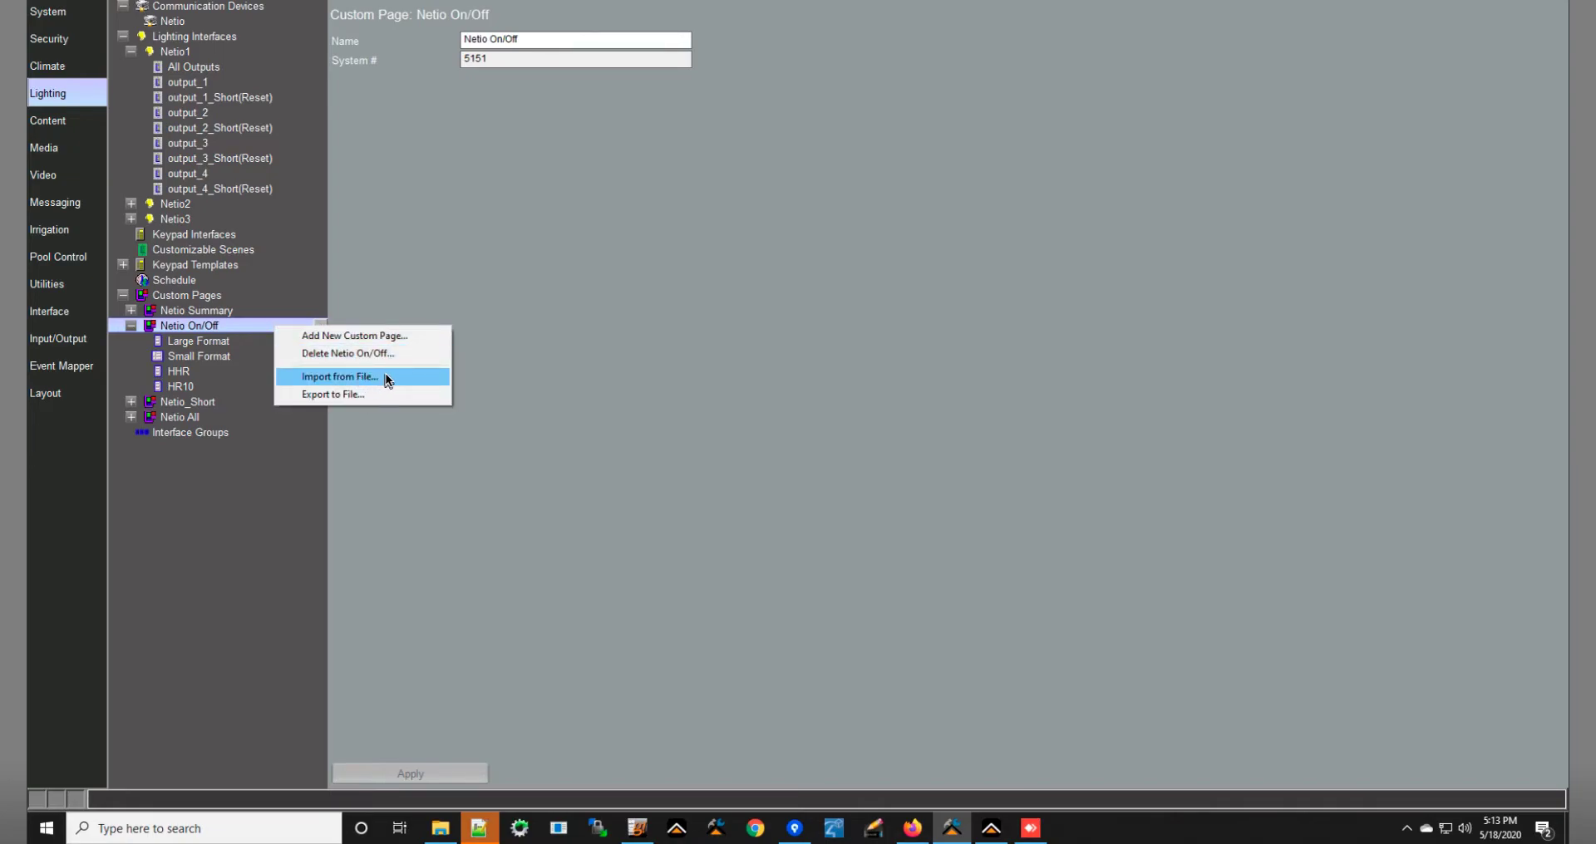
{"action": "left_click", "coordinate": [174, 297]}
{"action": "right_click", "coordinate": [214, 296]}
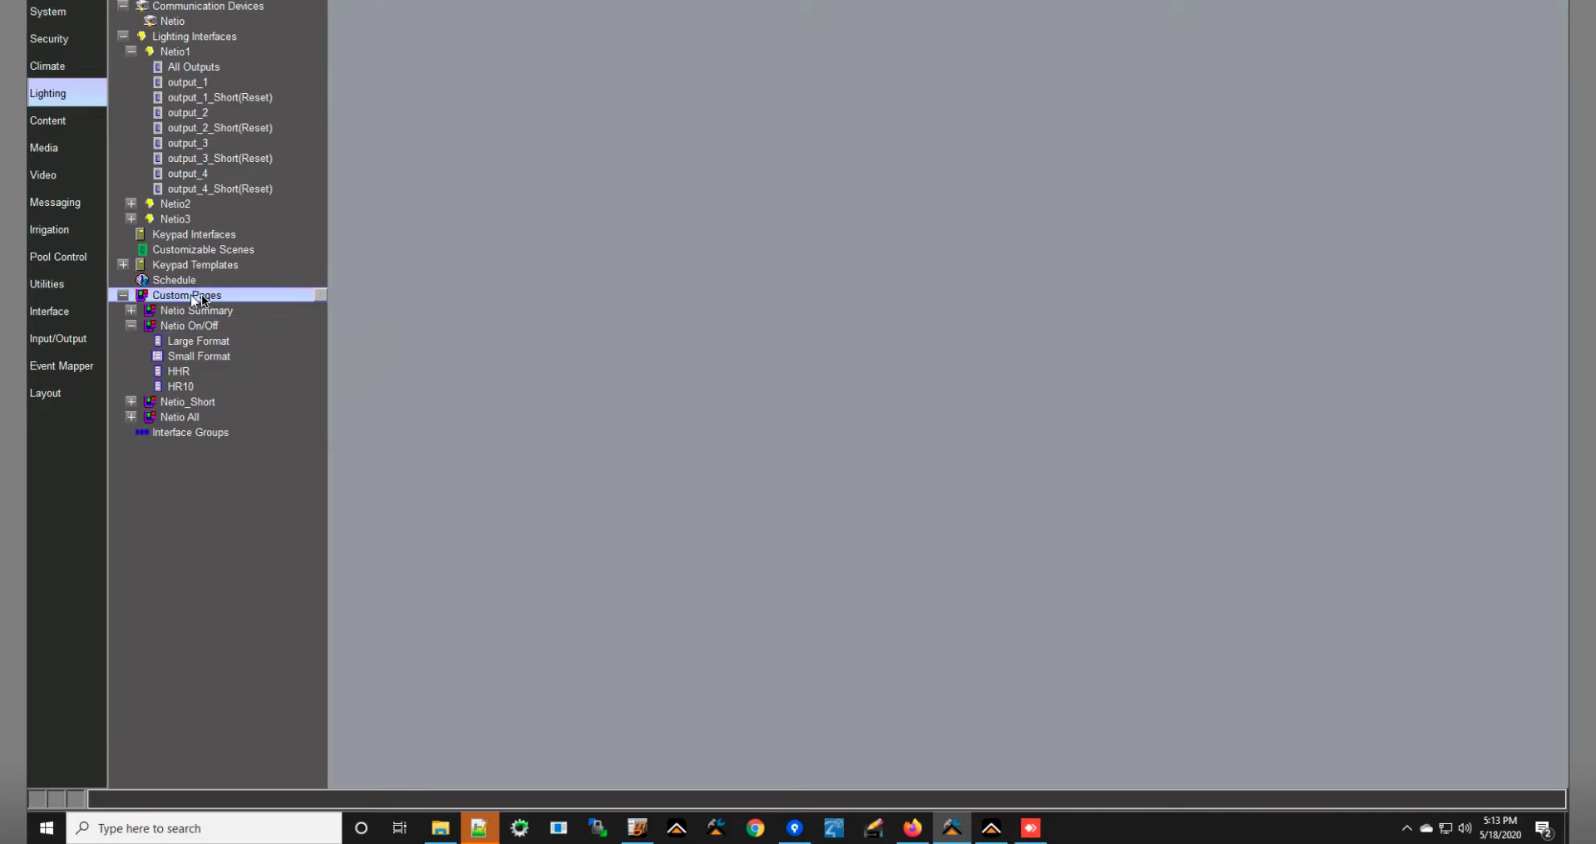
{"action": "left_click", "coordinate": [263, 306]}
{"action": "type", "text": "net"}
{"action": "key", "text": "BackSpace"}
{"action": "key", "text": "BackSpace"}
{"action": "key", "text": "BackSpace"}
{"action": "type", "text": "NB"}
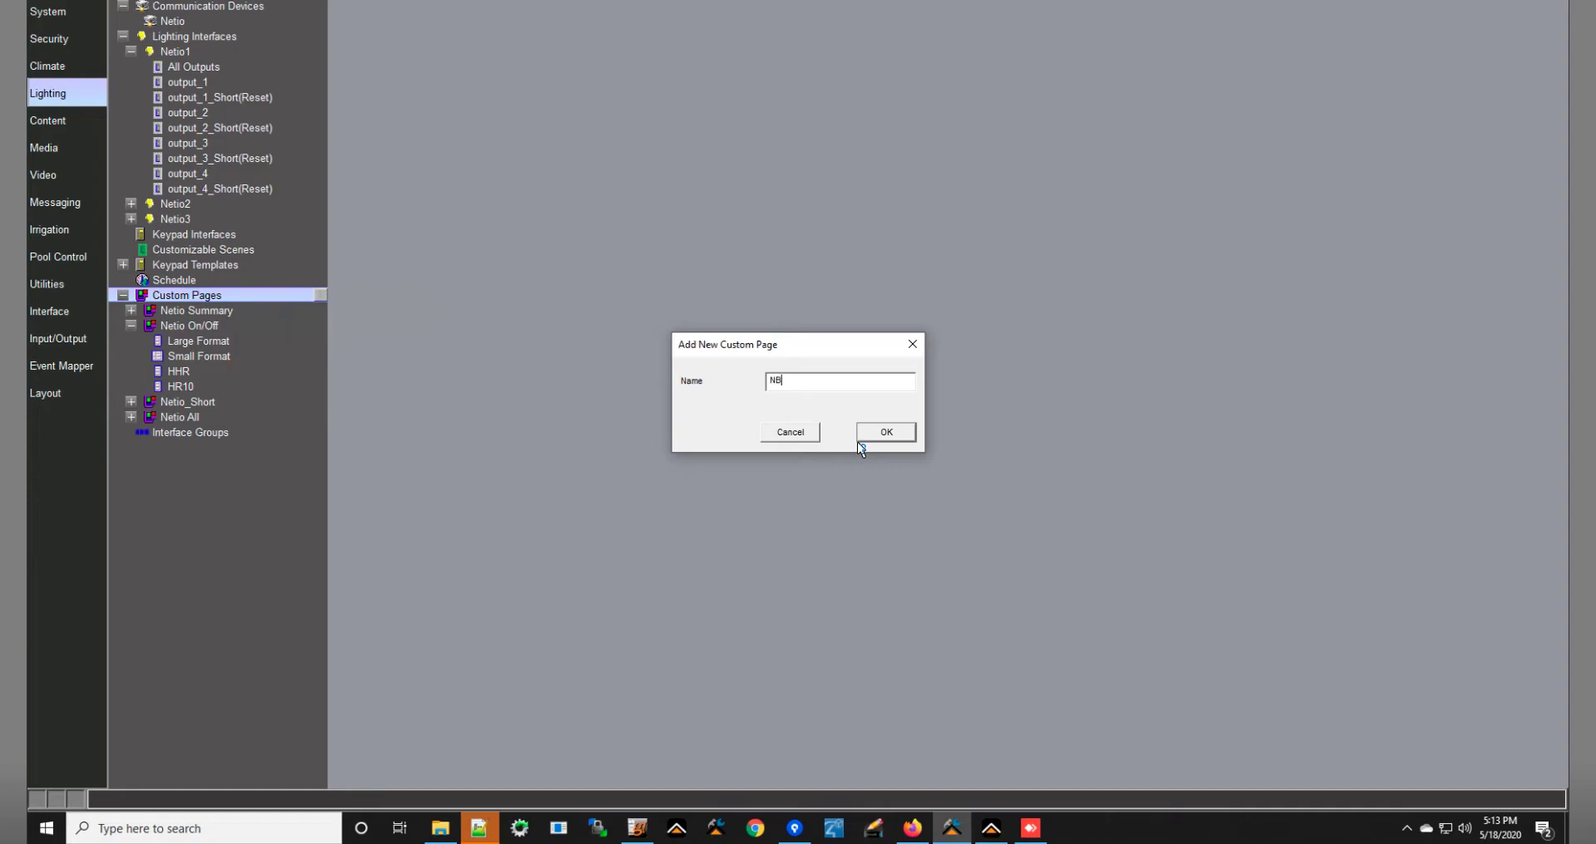
{"action": "type", "text": "ettio"}
{"action": "left_click", "coordinate": [859, 441]}
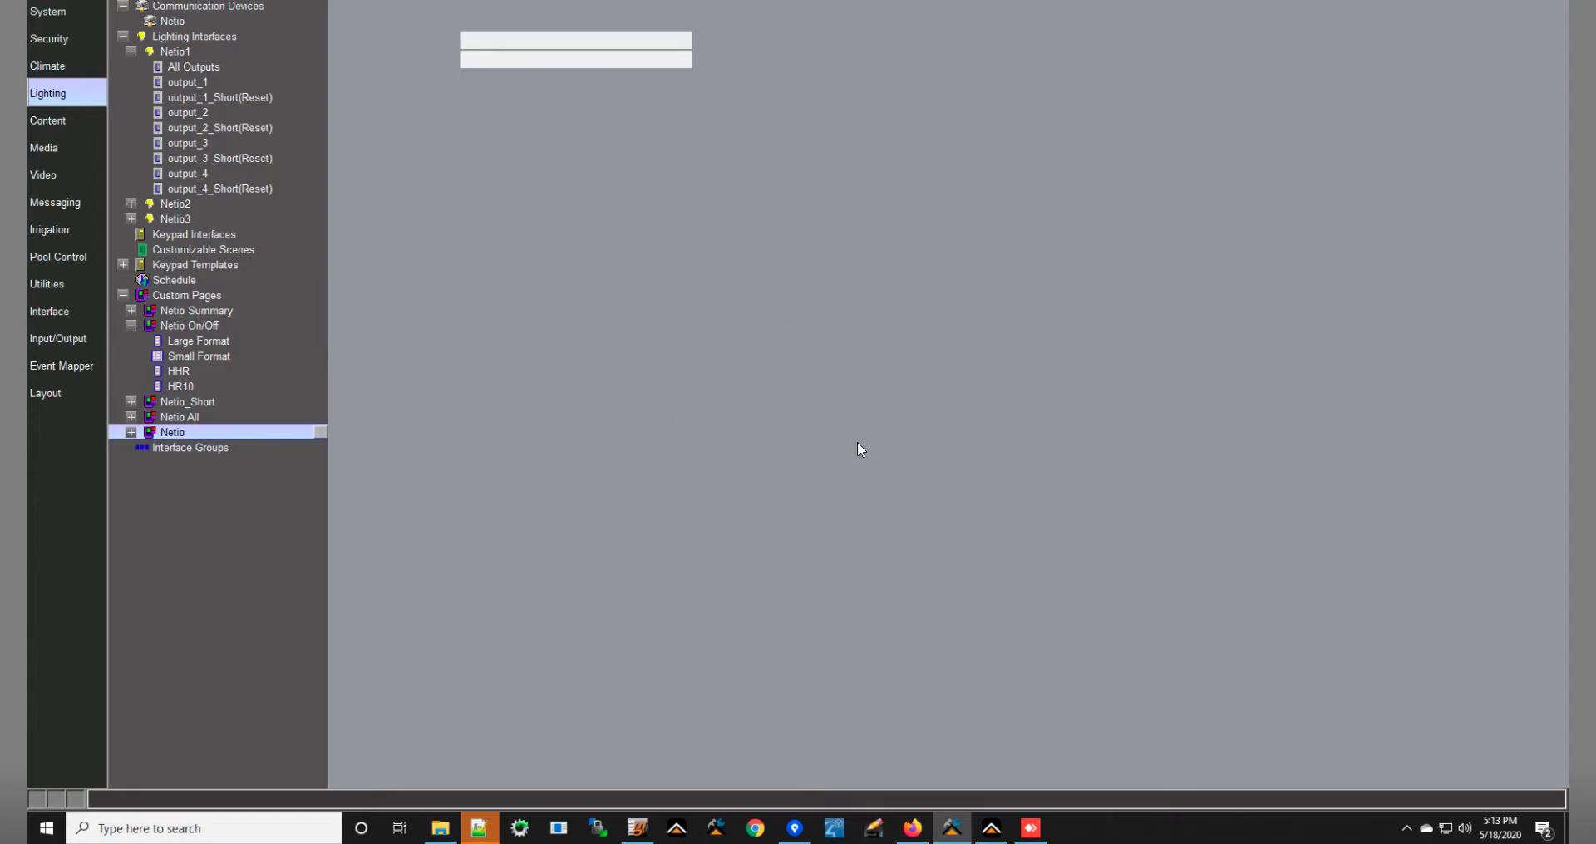
Import NetioOnOff.ECV into the new Netio custom page and open its Large Format layout.
{"action": "right_click", "coordinate": [194, 434]}
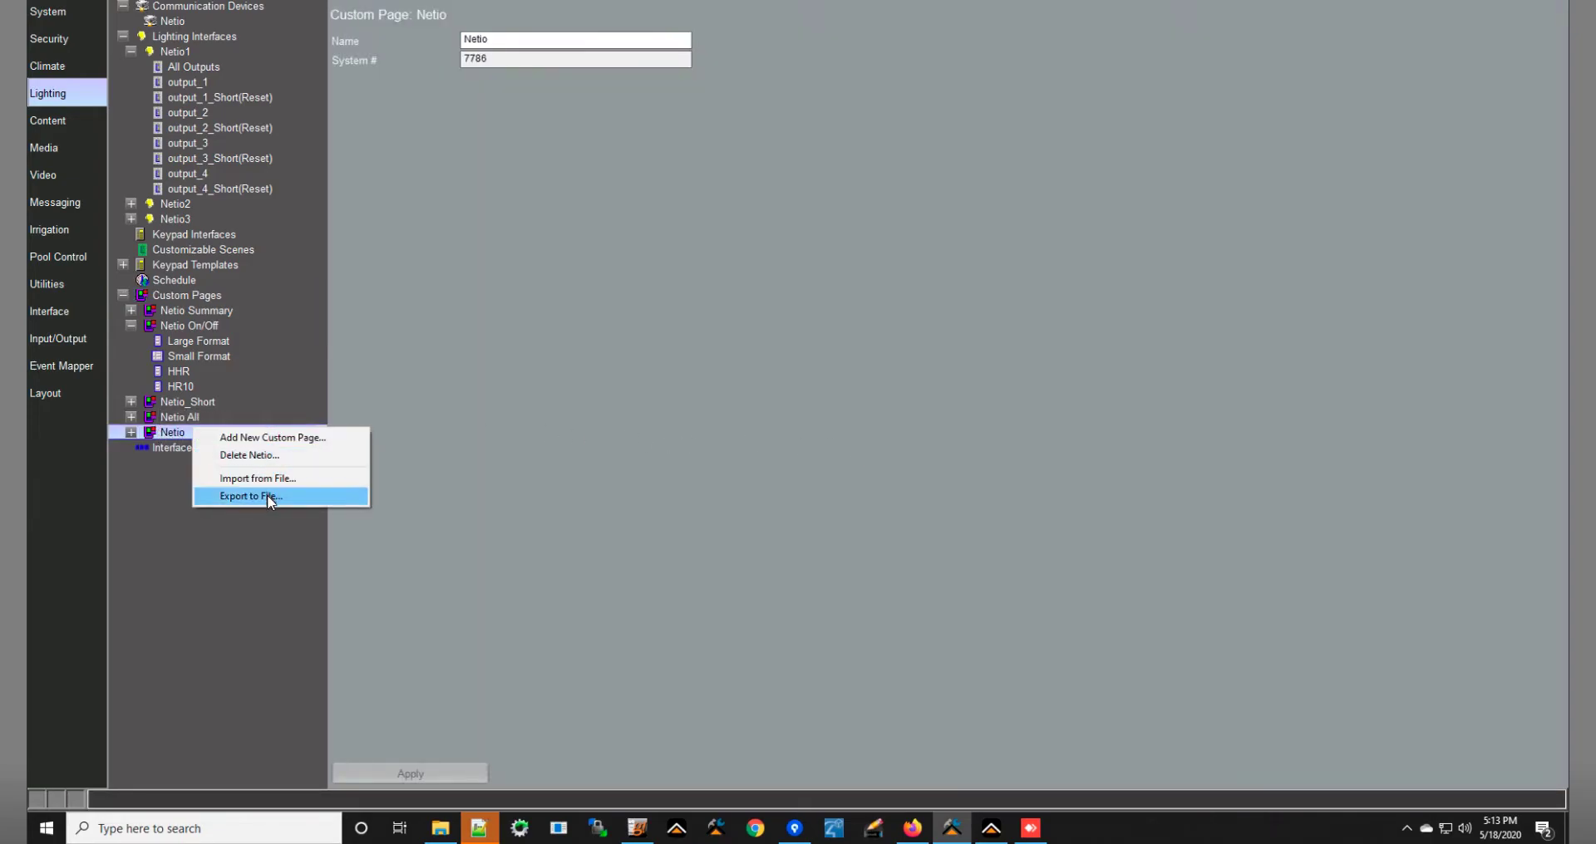
{"action": "left_click", "coordinate": [279, 475]}
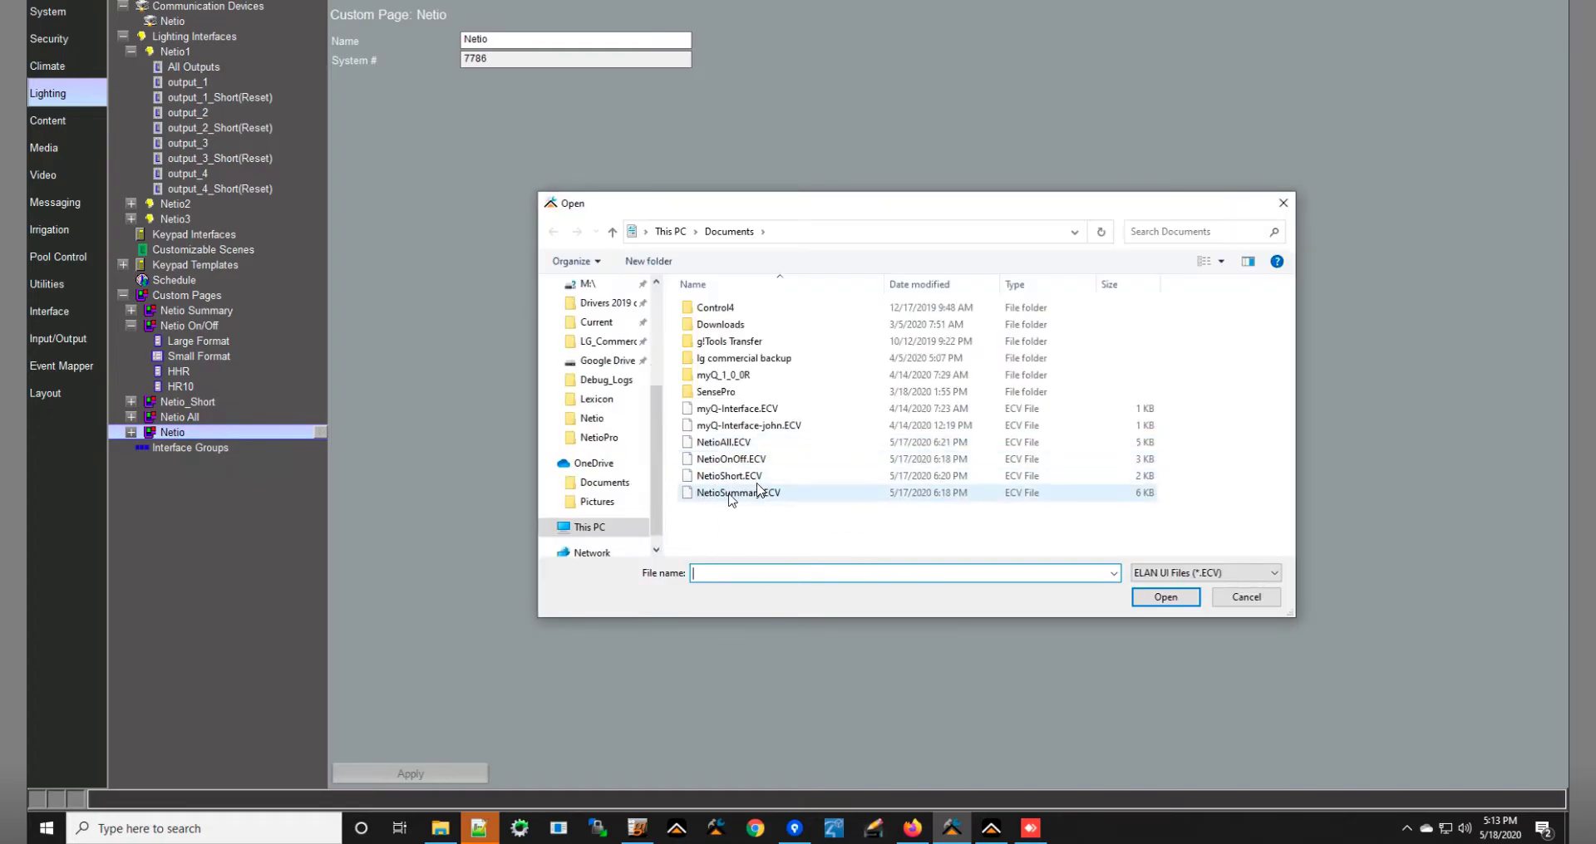
{"action": "left_click", "coordinate": [750, 459]}
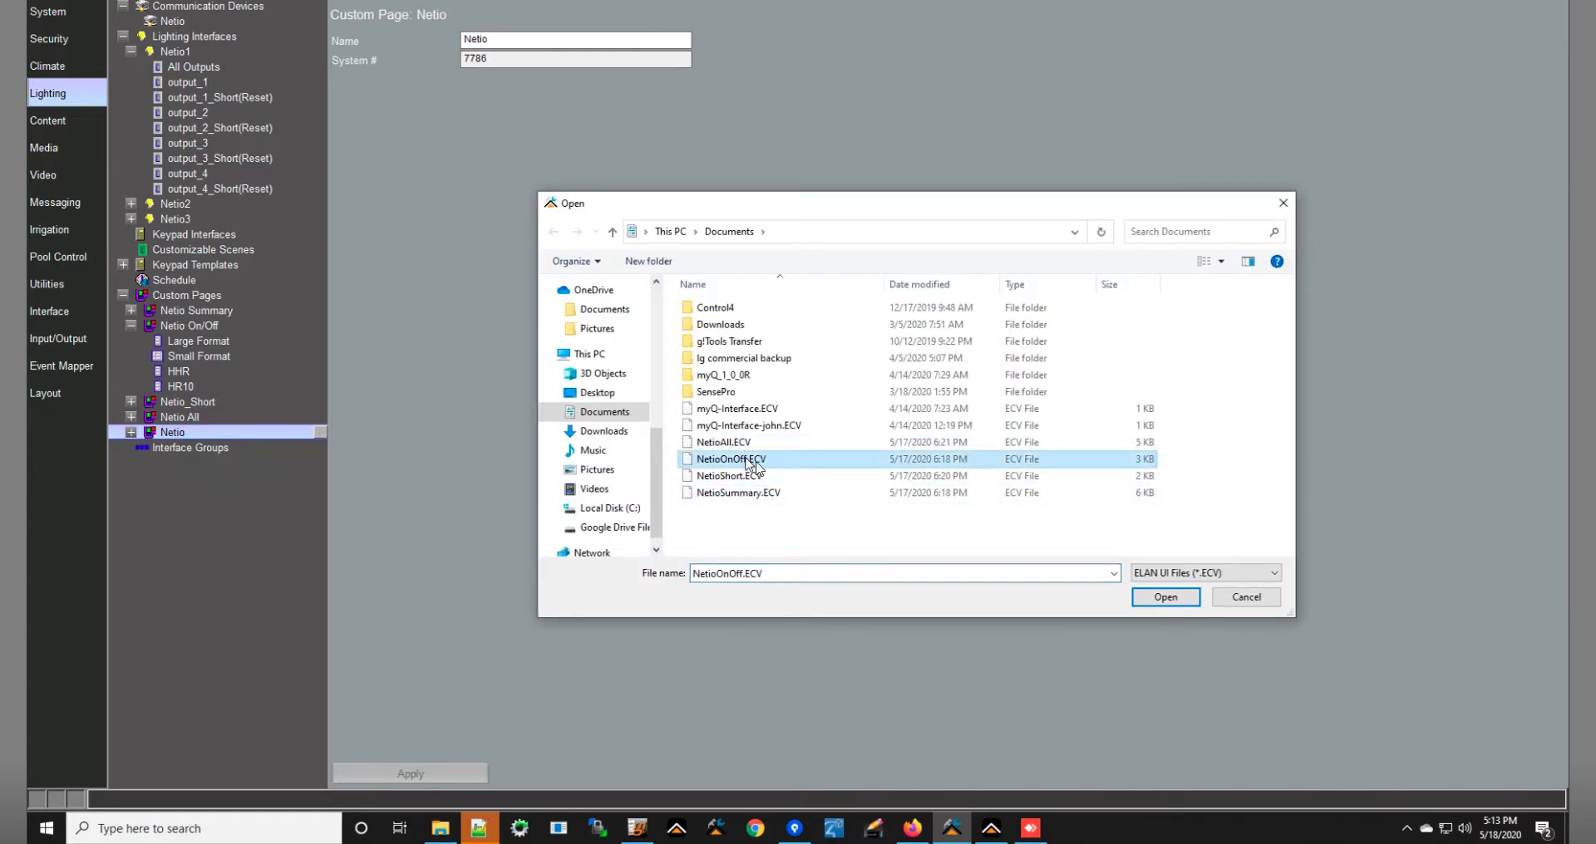
{"action": "left_click", "coordinate": [1167, 598]}
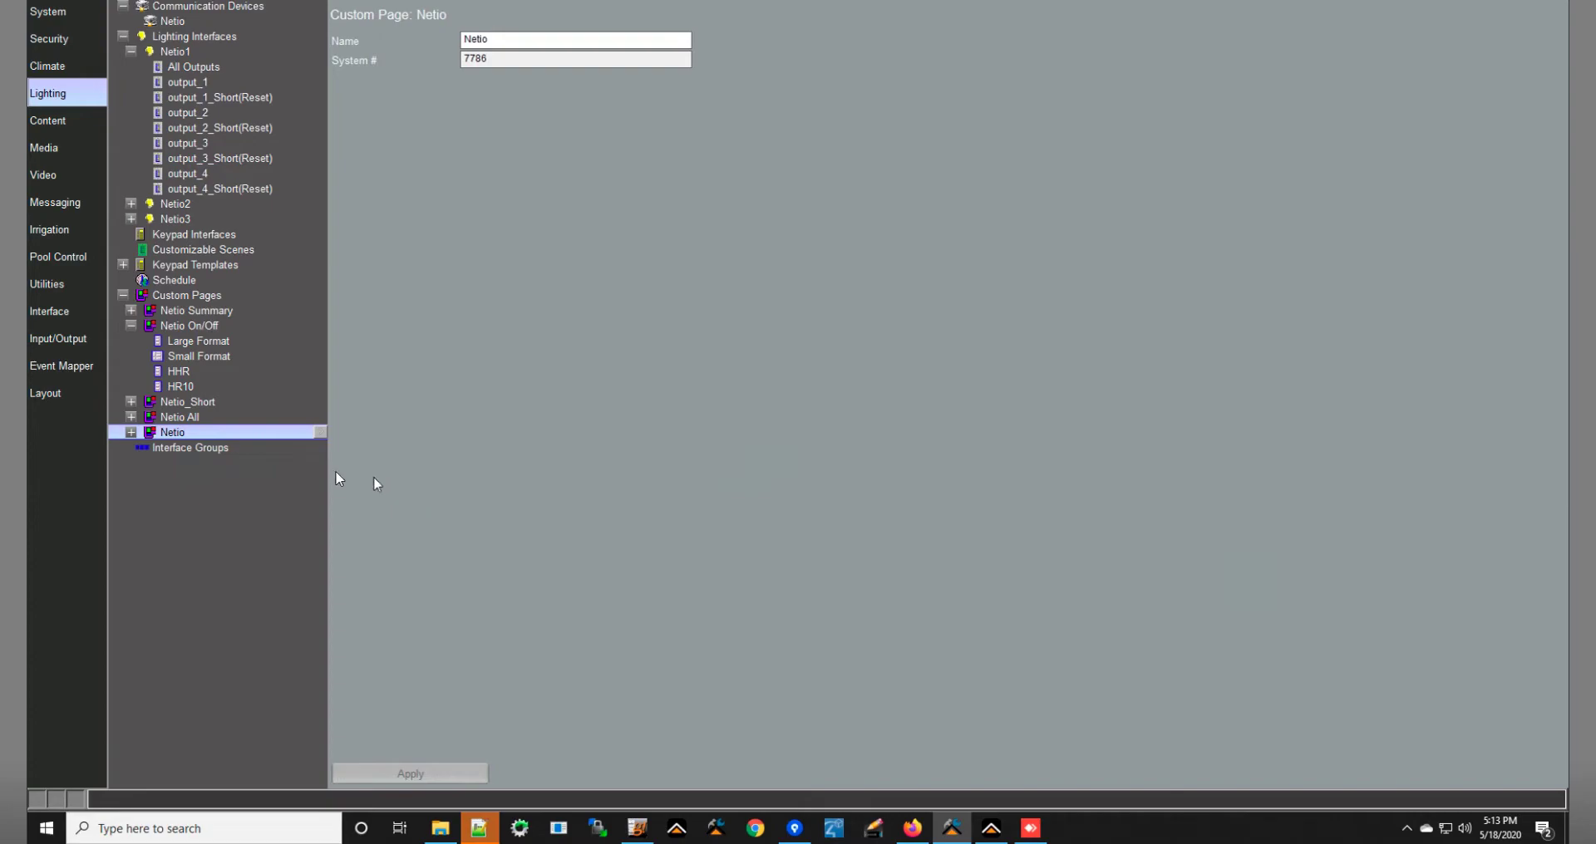
{"action": "left_click", "coordinate": [130, 433]}
{"action": "left_click", "coordinate": [172, 448]}
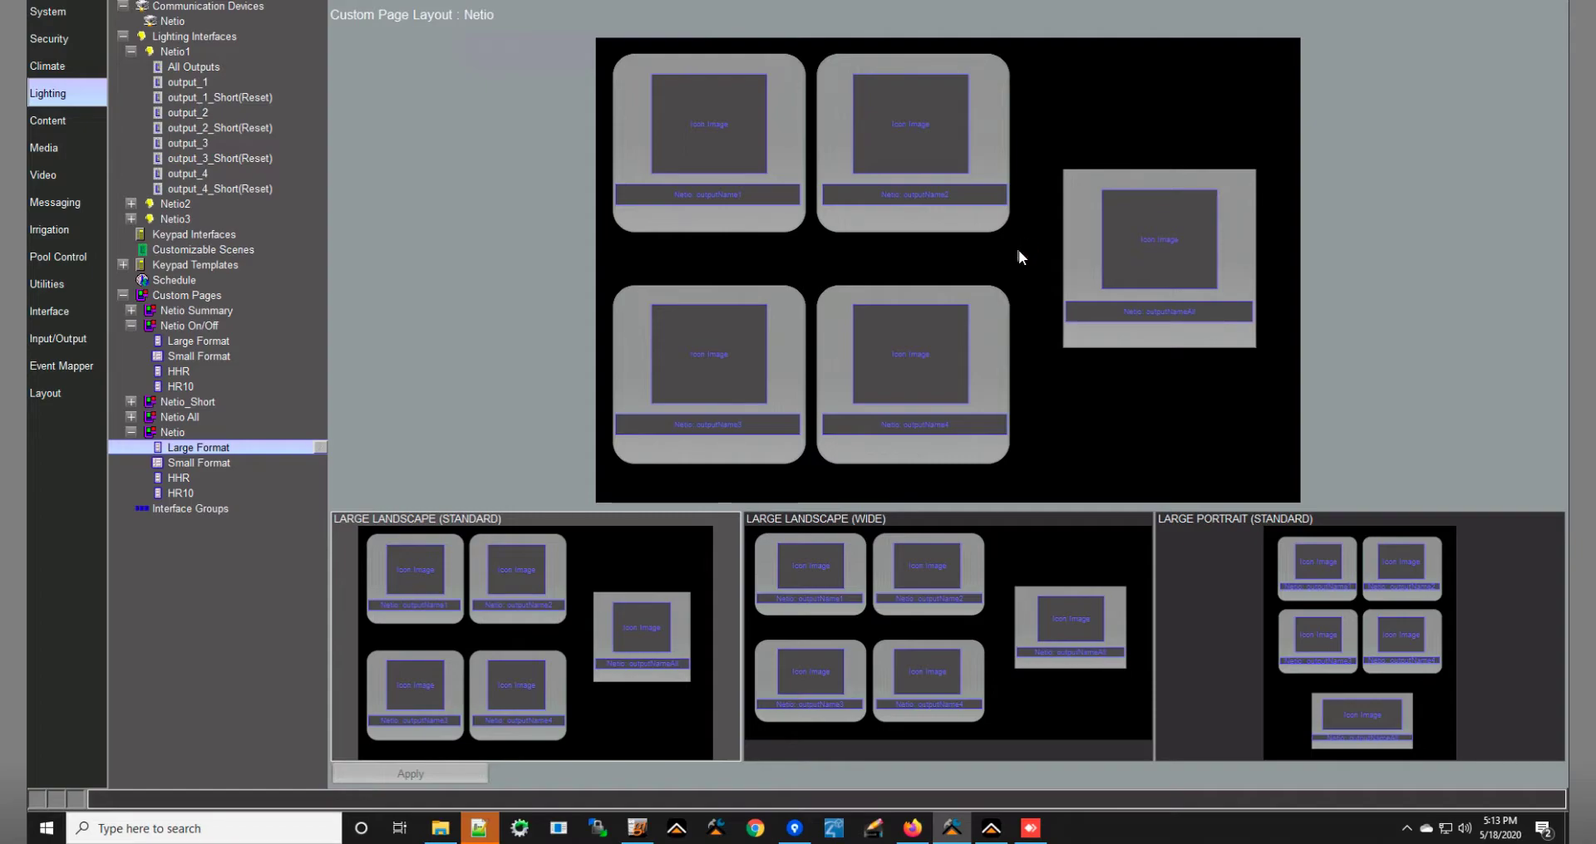
In the Netio On/Off Large Format layout, connect the outputName1 tile's light toggle to output_1.
{"action": "left_click", "coordinate": [206, 341]}
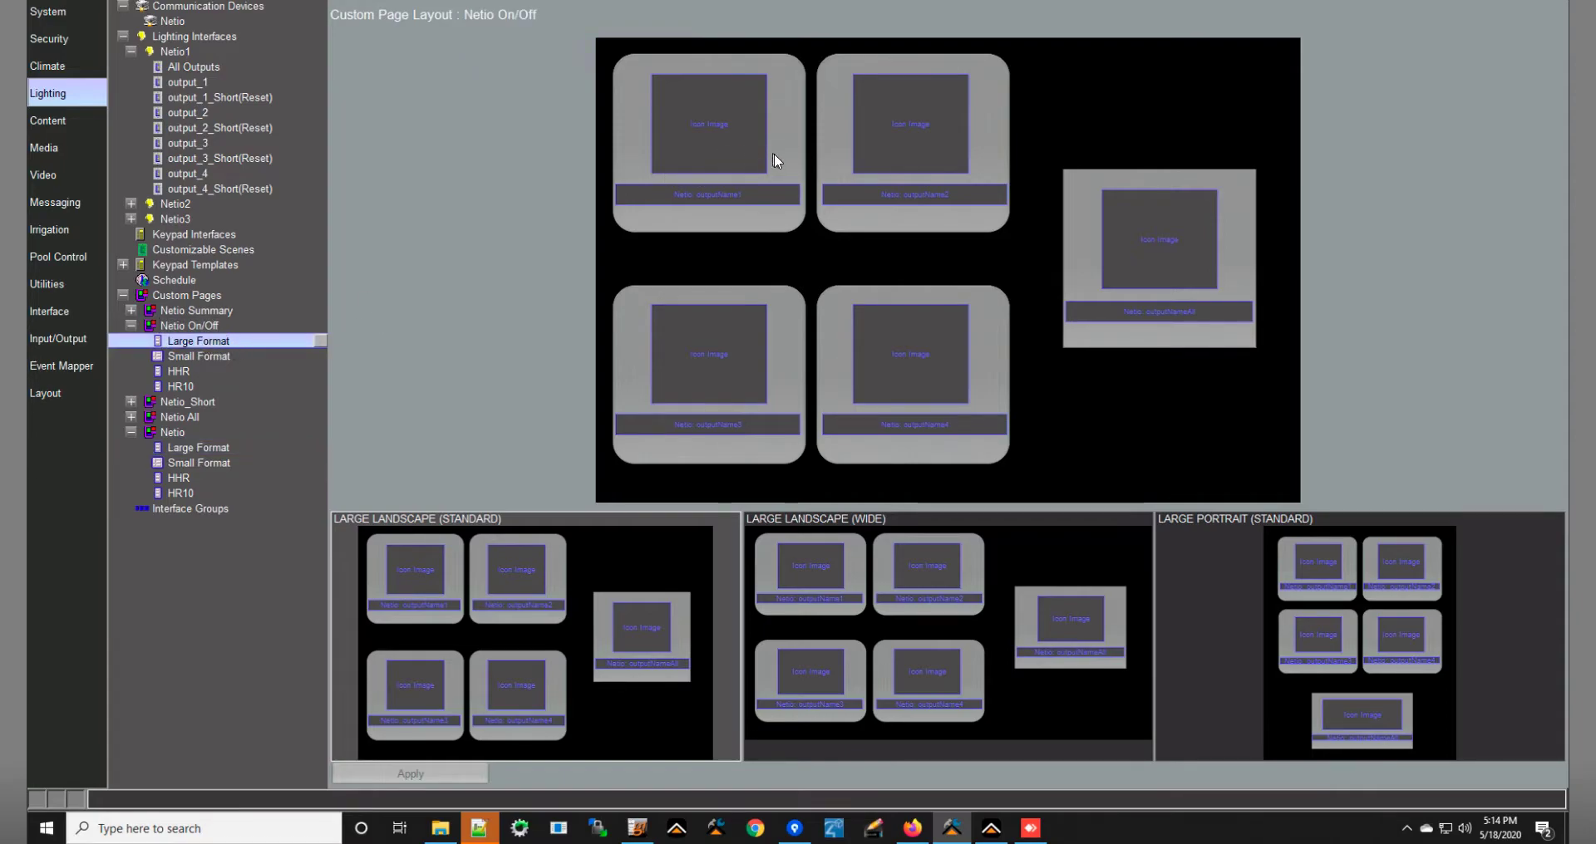
{"action": "left_click", "coordinate": [792, 130]}
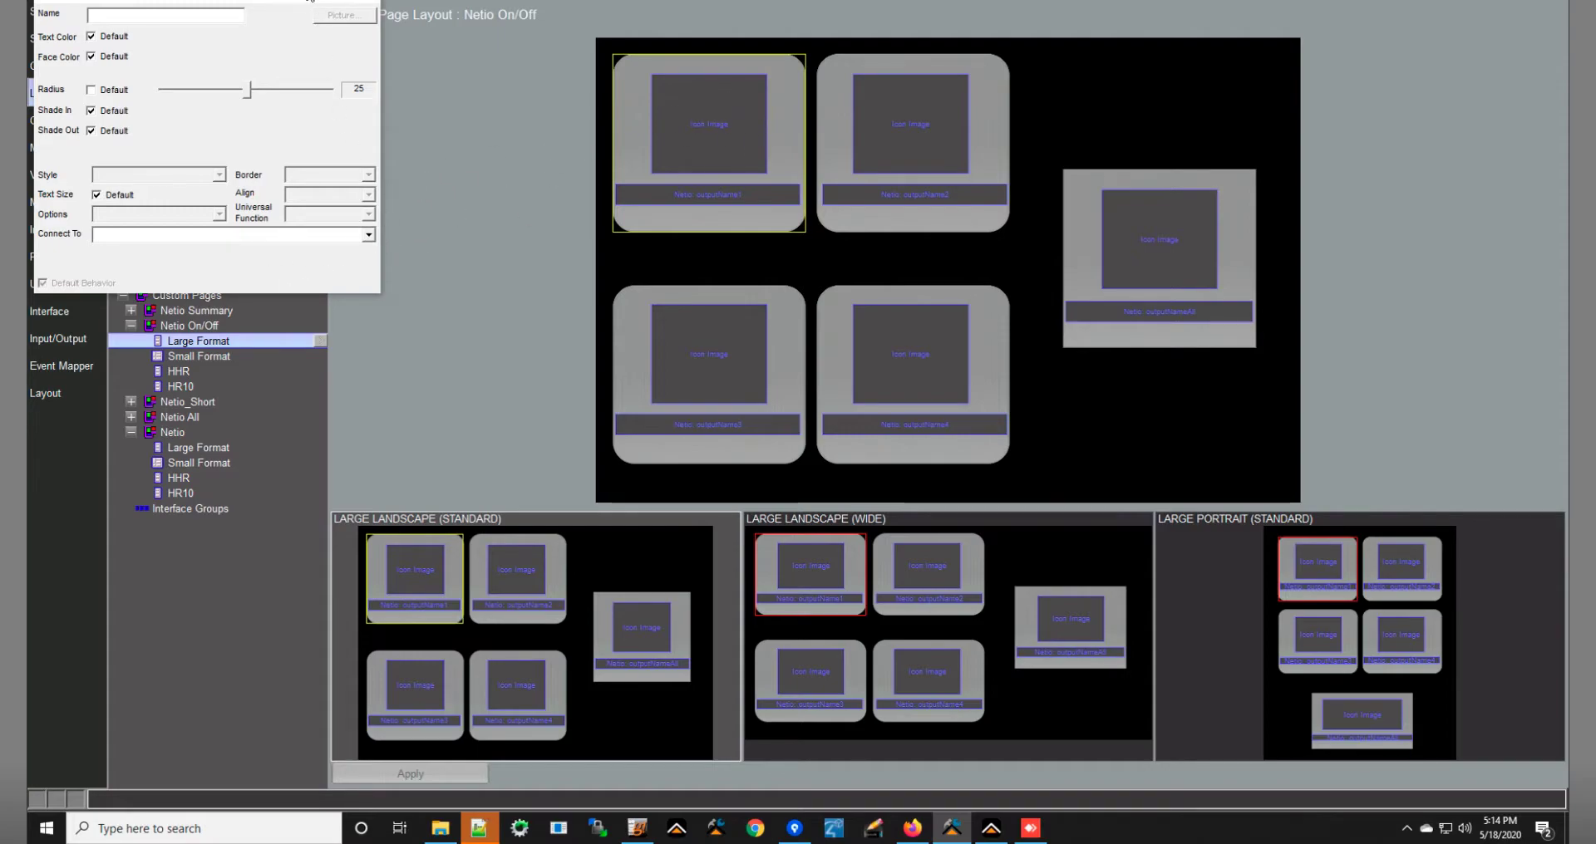
{"action": "left_click_drag", "start_coordinate": [283, 2], "coordinate": [367, 78]}
{"action": "left_click", "coordinate": [446, 310]}
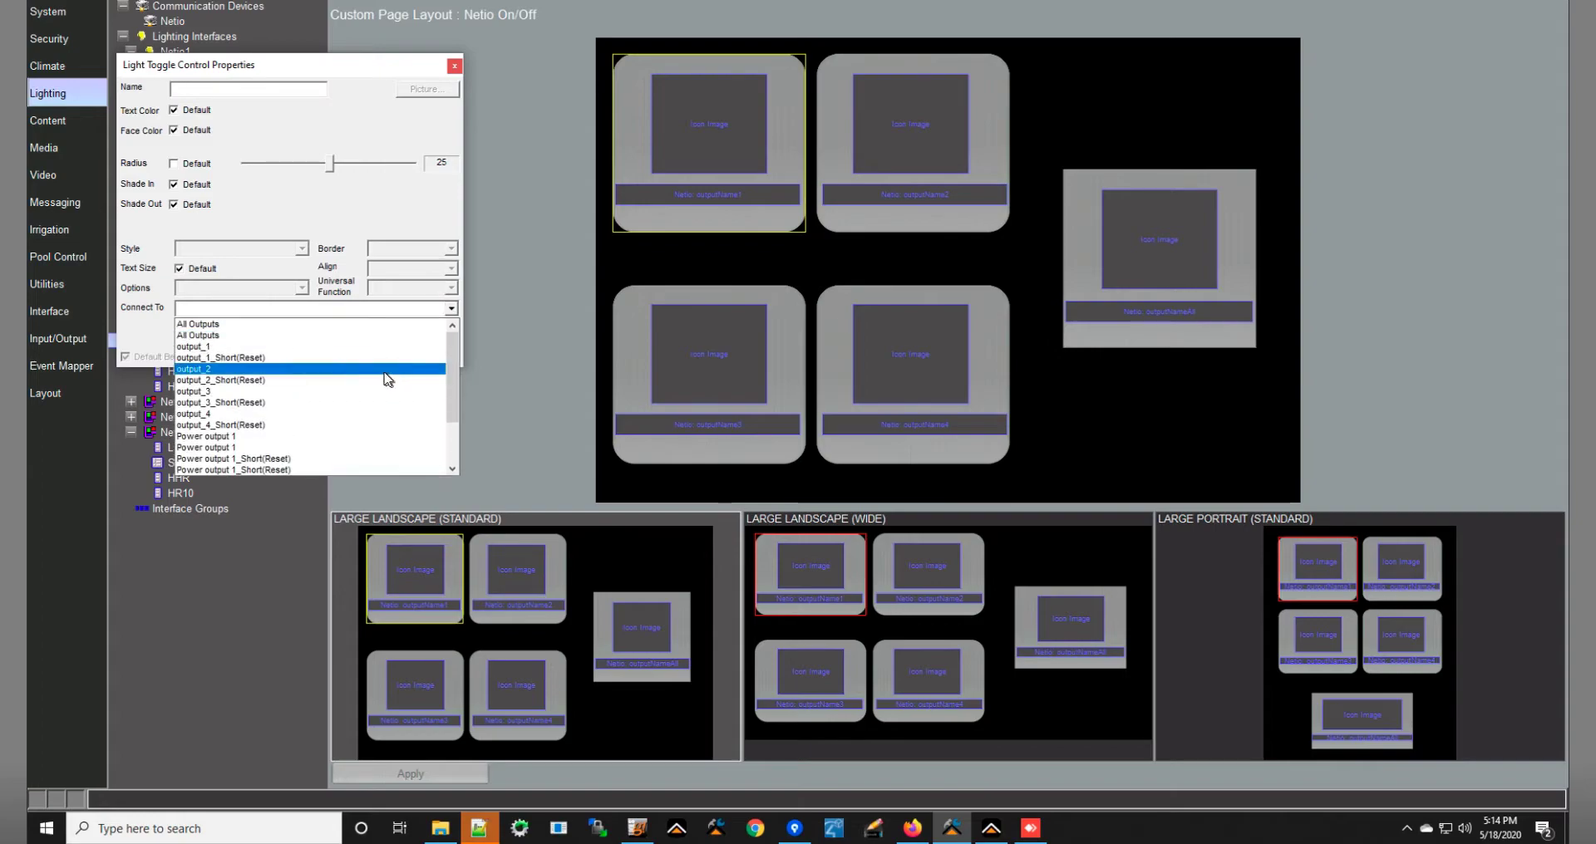
{"action": "left_click", "coordinate": [293, 347]}
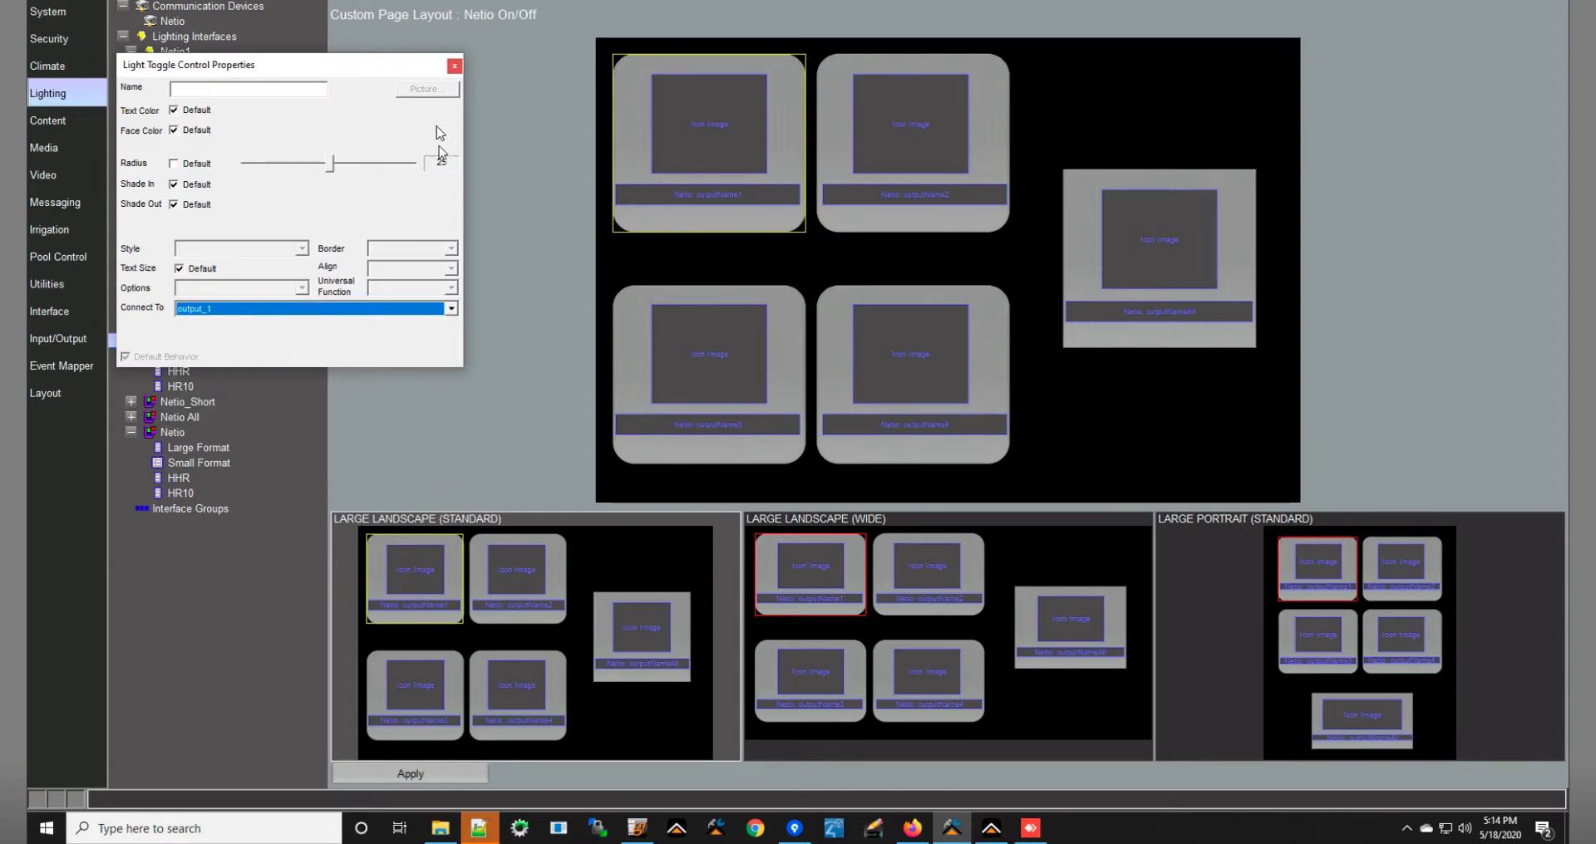
{"action": "left_click", "coordinate": [453, 66]}
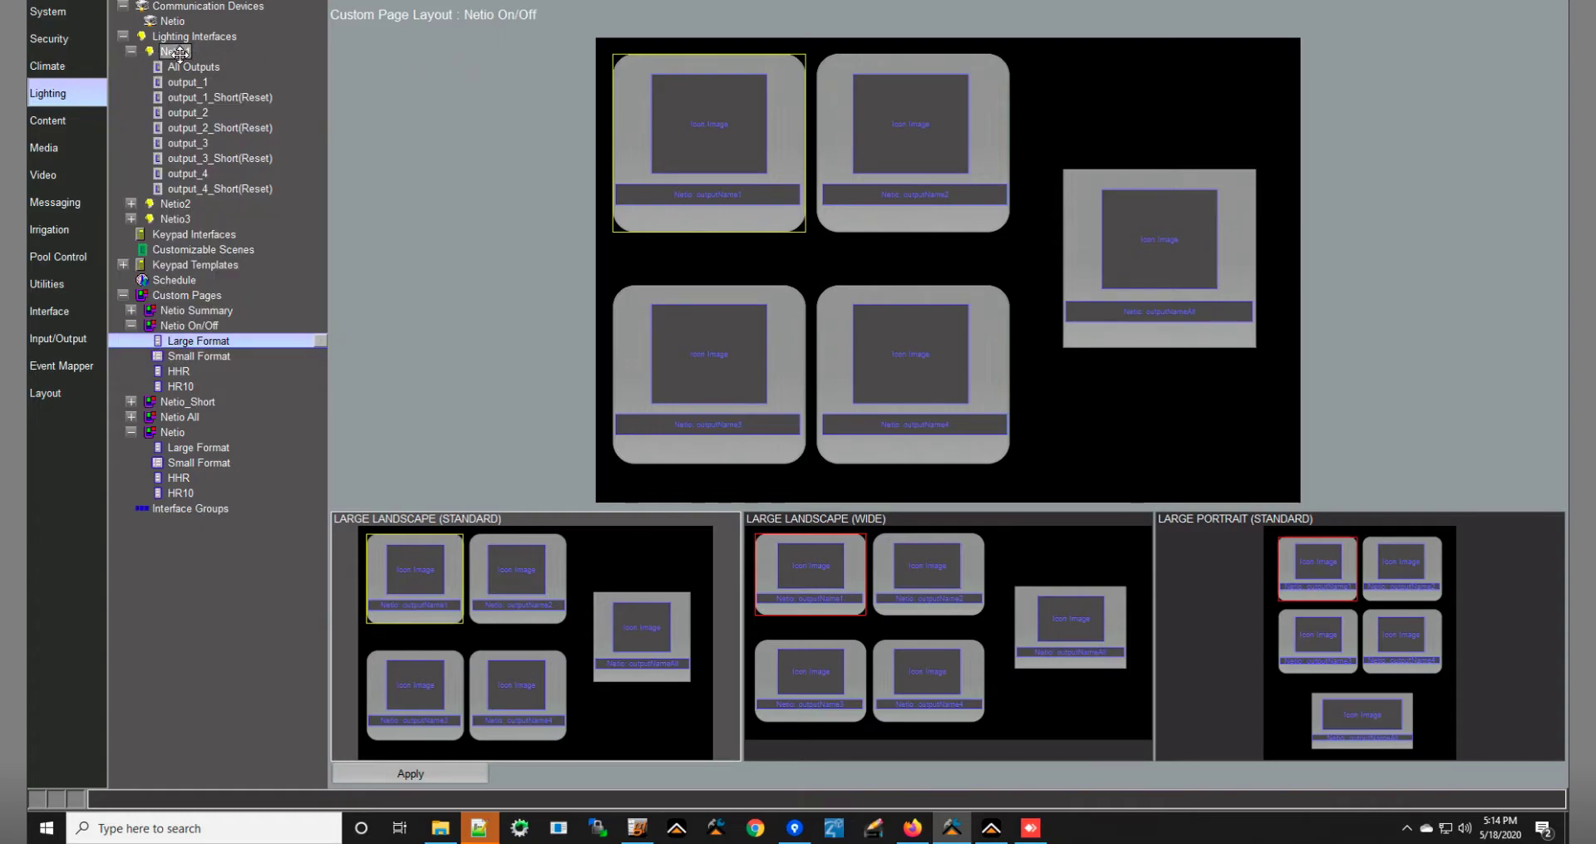
View the output_1 lighting device under Netio1, and return to the Netio On/Off Large Format layout.
{"action": "left_click", "coordinate": [182, 83]}
{"action": "left_click", "coordinate": [787, 434]}
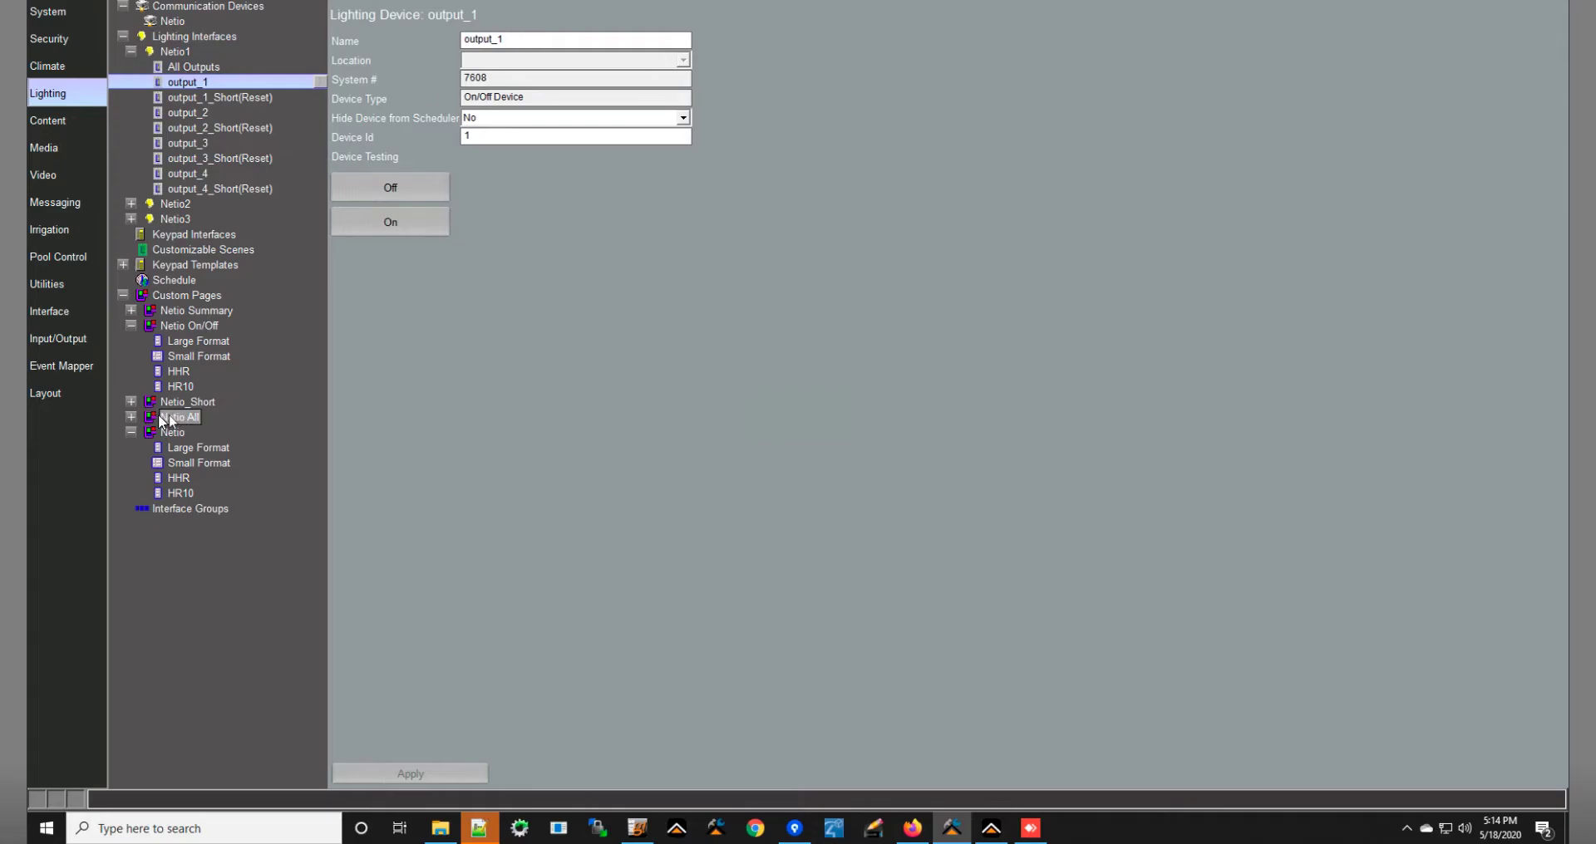
{"action": "left_click", "coordinate": [191, 344]}
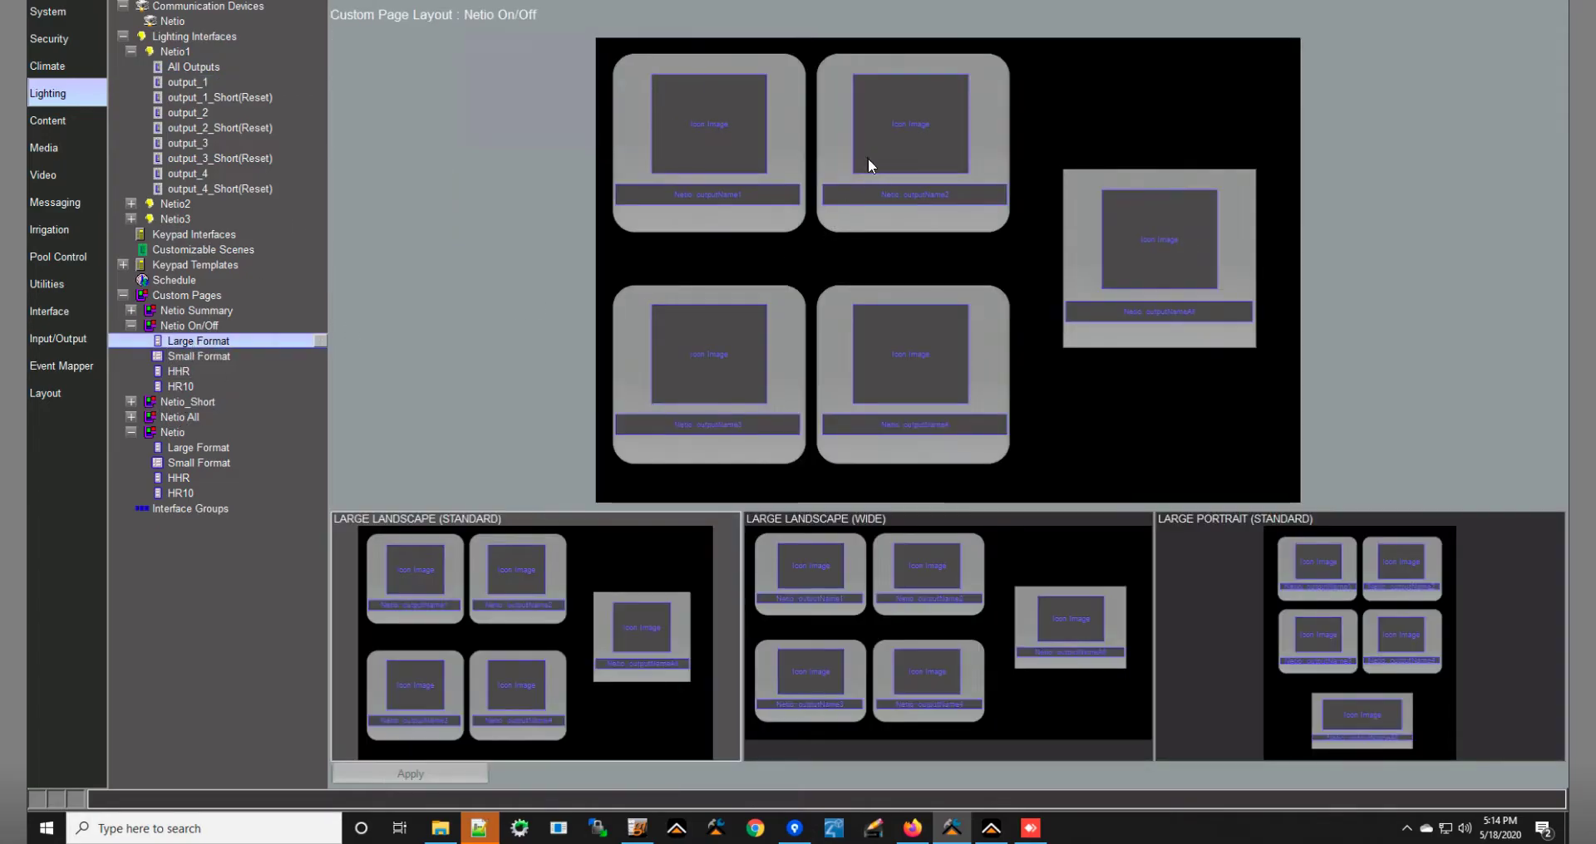
Connect the outputName2 tile's light toggle to output_2 and the outputName3 tile's toggle to output_3.
{"action": "left_click", "coordinate": [833, 114]}
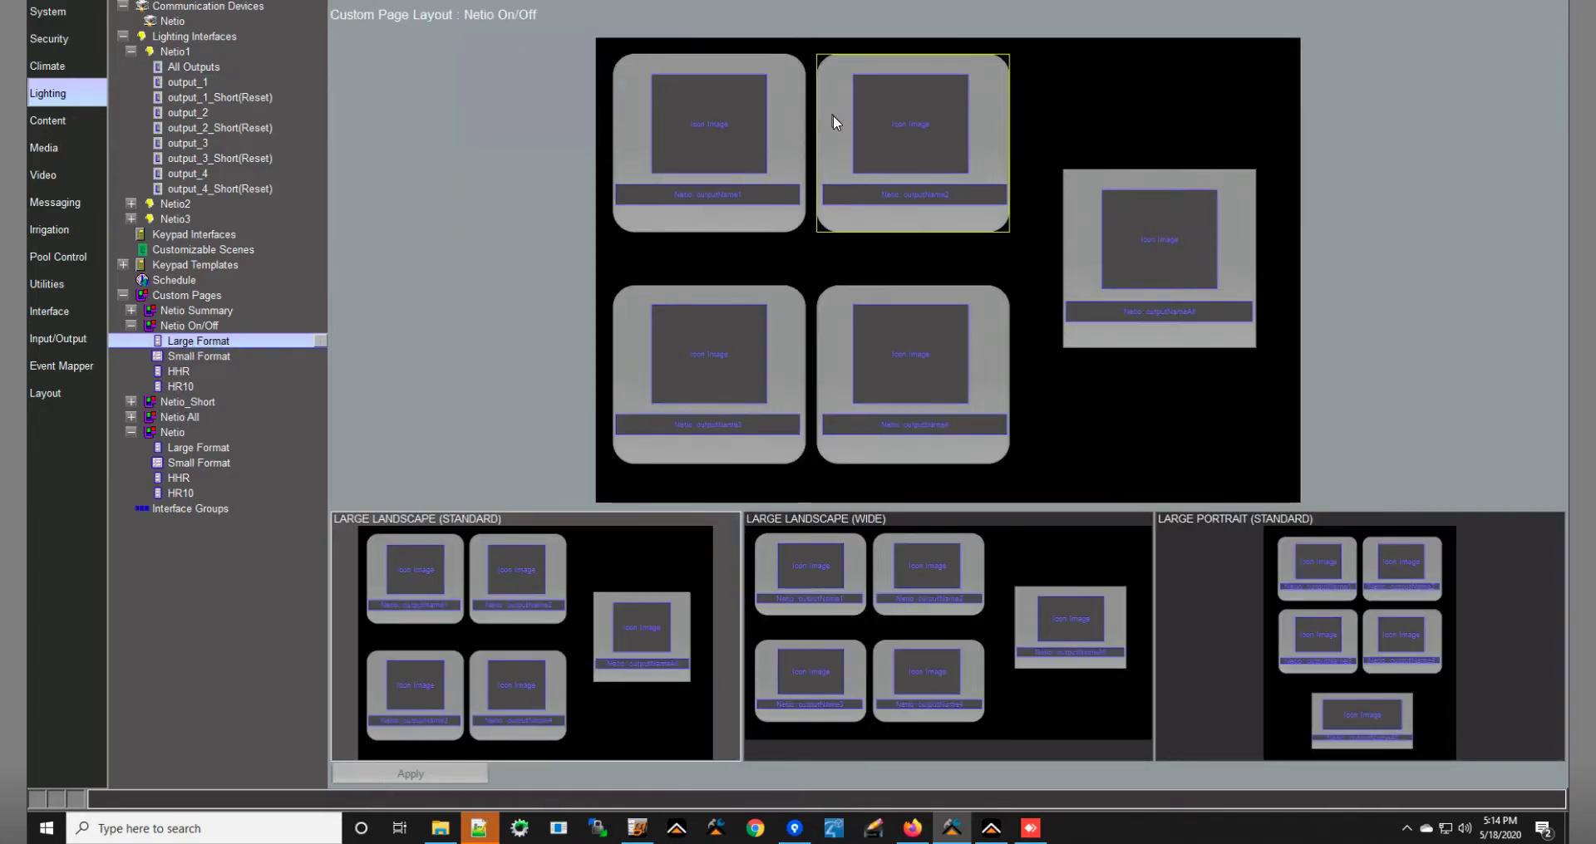
{"action": "left_click", "coordinate": [342, 235]}
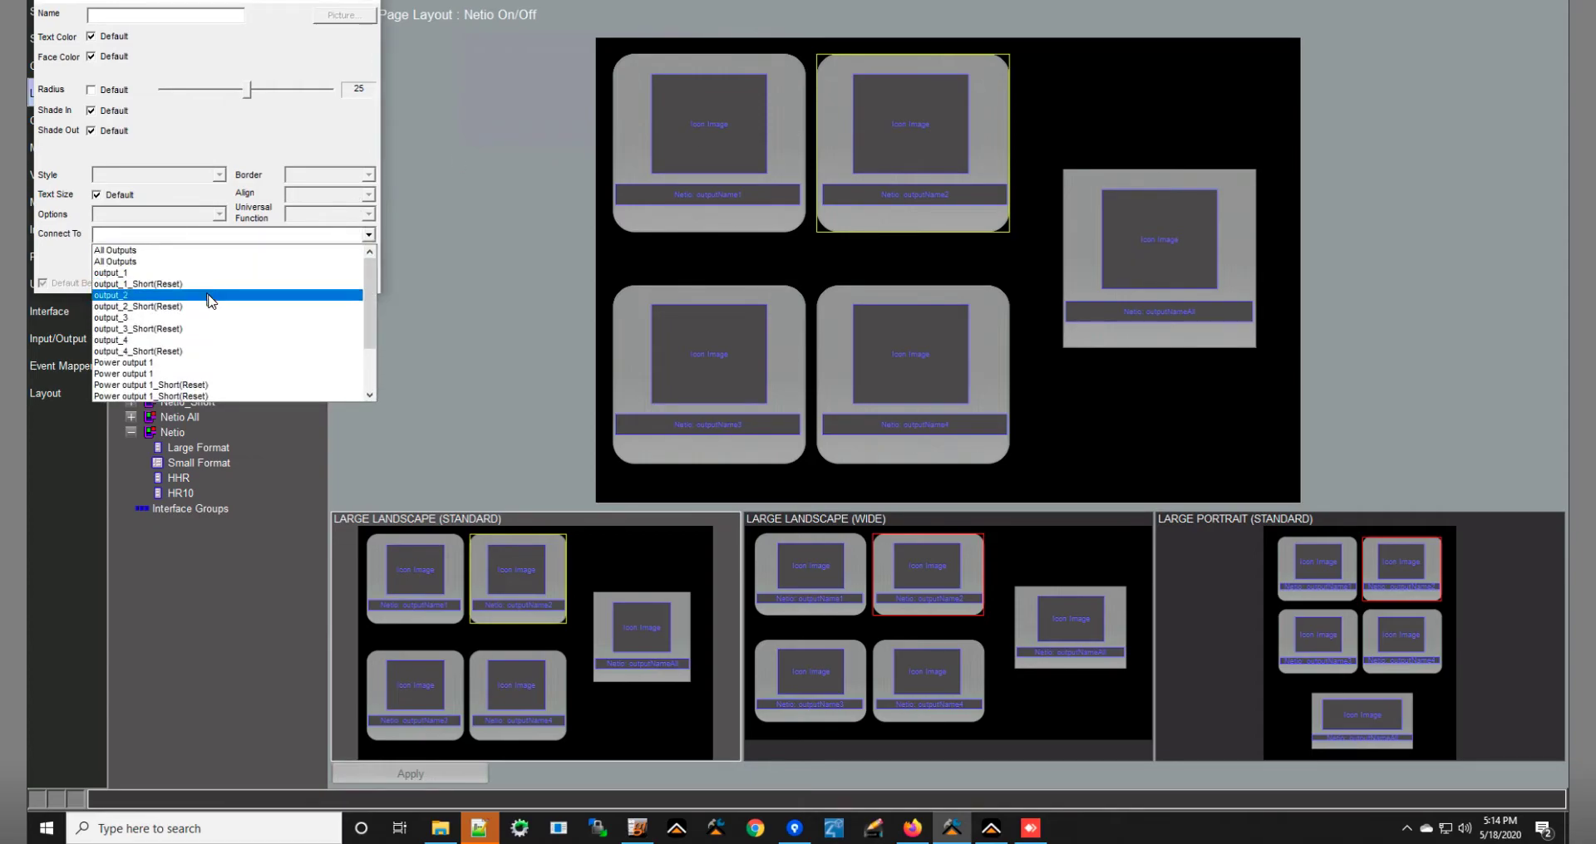
{"action": "left_click", "coordinate": [213, 301]}
{"action": "left_click", "coordinate": [766, 291]}
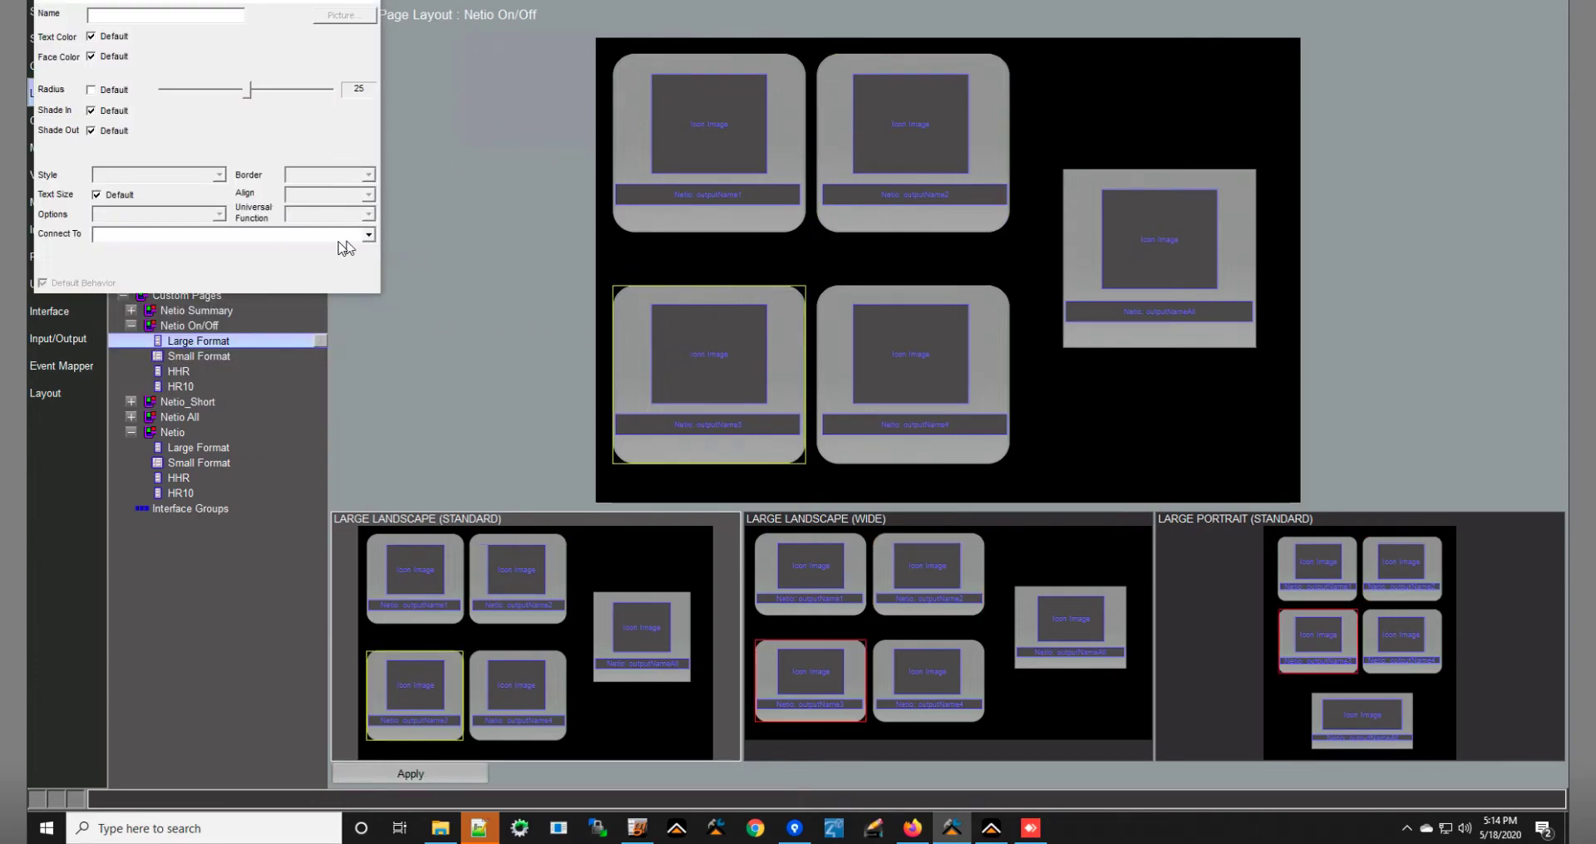
{"action": "left_click", "coordinate": [333, 236]}
{"action": "left_click", "coordinate": [221, 317]}
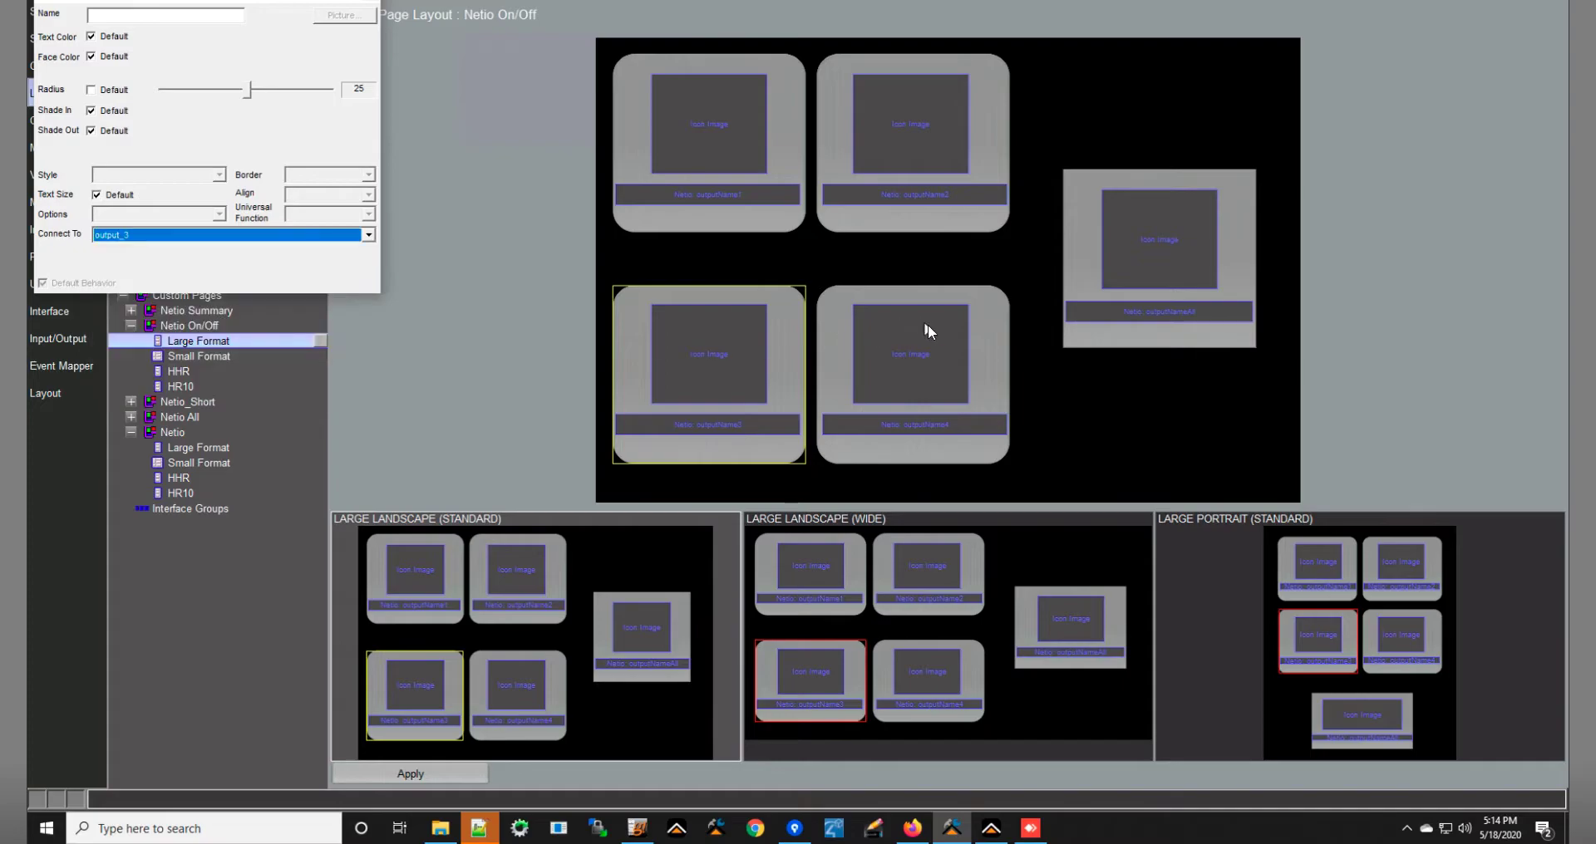
Connect the outputName4 tile's light toggle to output_4 and the separate outputNameAll tile's toggle to All Outputs.
{"action": "left_click", "coordinate": [1001, 322]}
{"action": "left_click", "coordinate": [265, 236]}
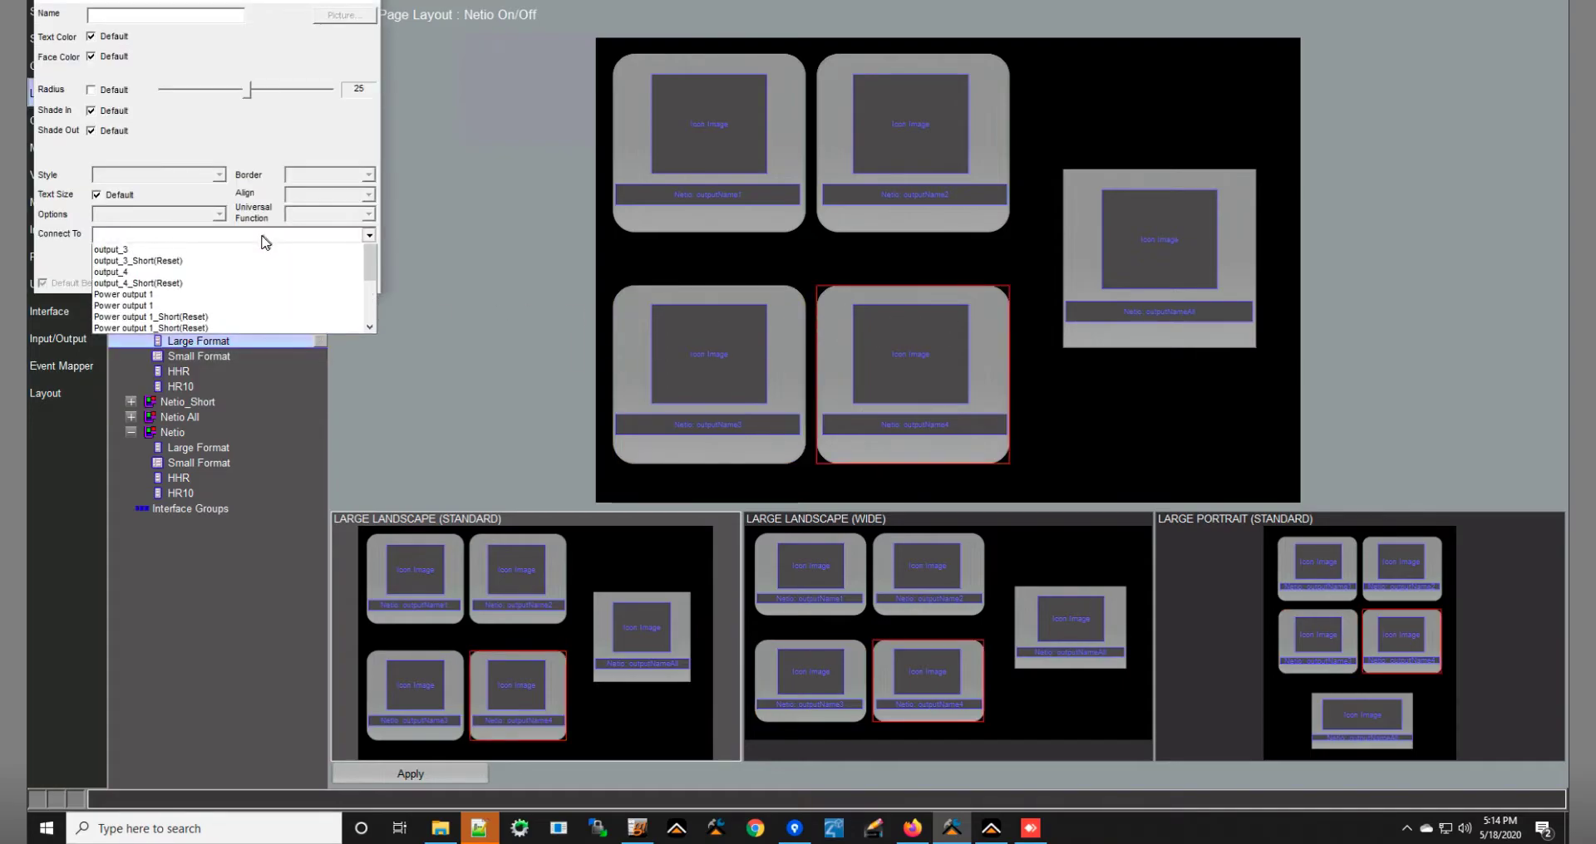
{"action": "left_click", "coordinate": [188, 342]}
{"action": "left_click", "coordinate": [1243, 226]}
{"action": "left_click", "coordinate": [1213, 226]}
{"action": "left_click", "coordinate": [270, 236]}
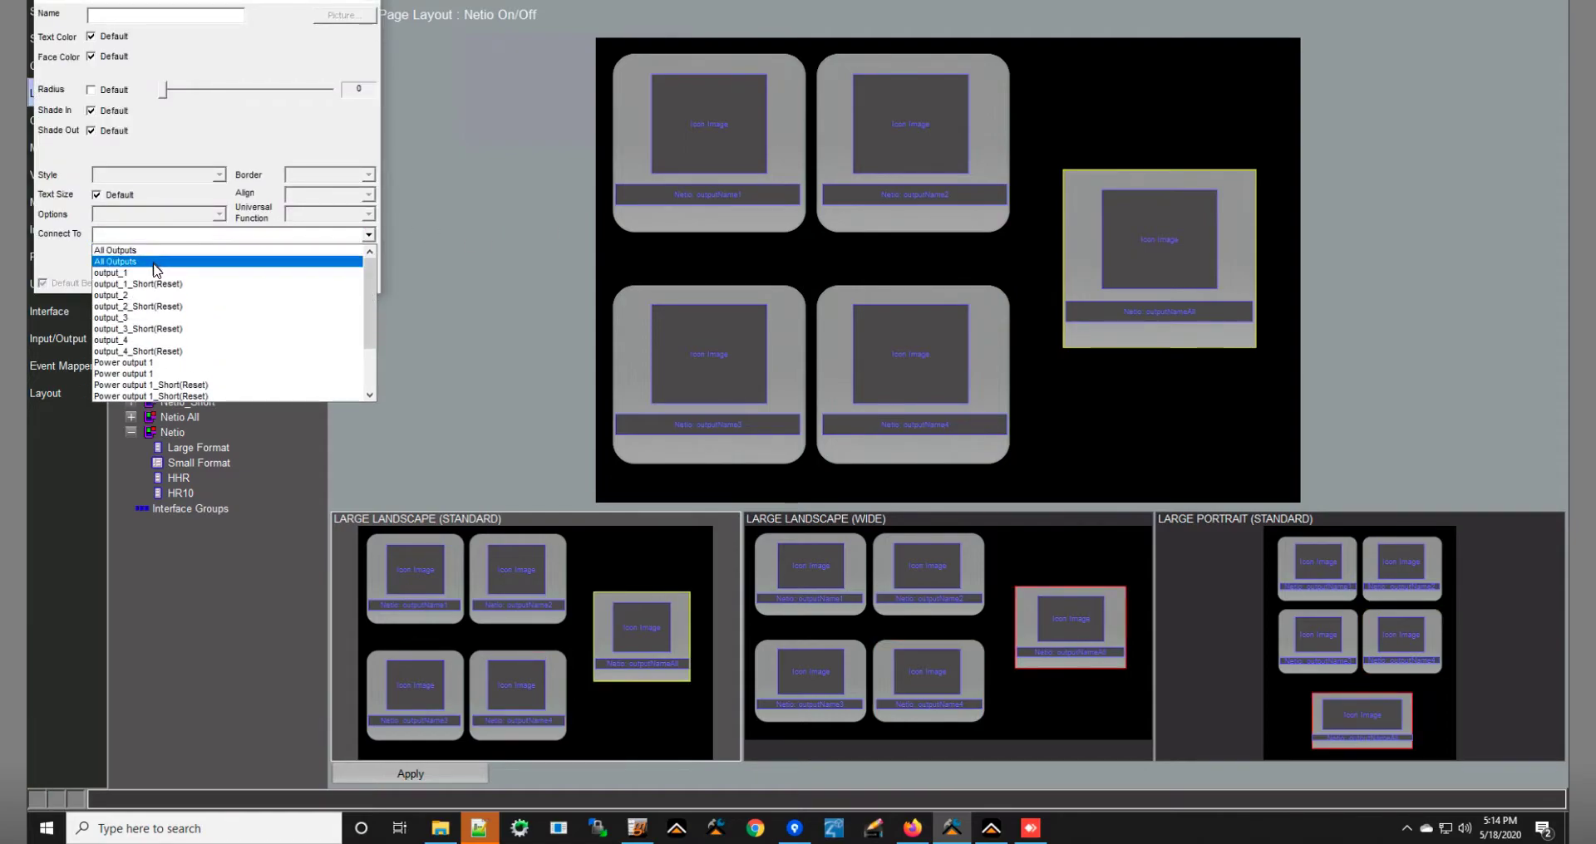
{"action": "left_click", "coordinate": [154, 258]}
Connect the outputName1 label to NetioInput1: outputName1 and the outputName2 label to NetioInput1: outputName2.
{"action": "left_click", "coordinate": [716, 197]}
{"action": "left_click", "coordinate": [212, 235]}
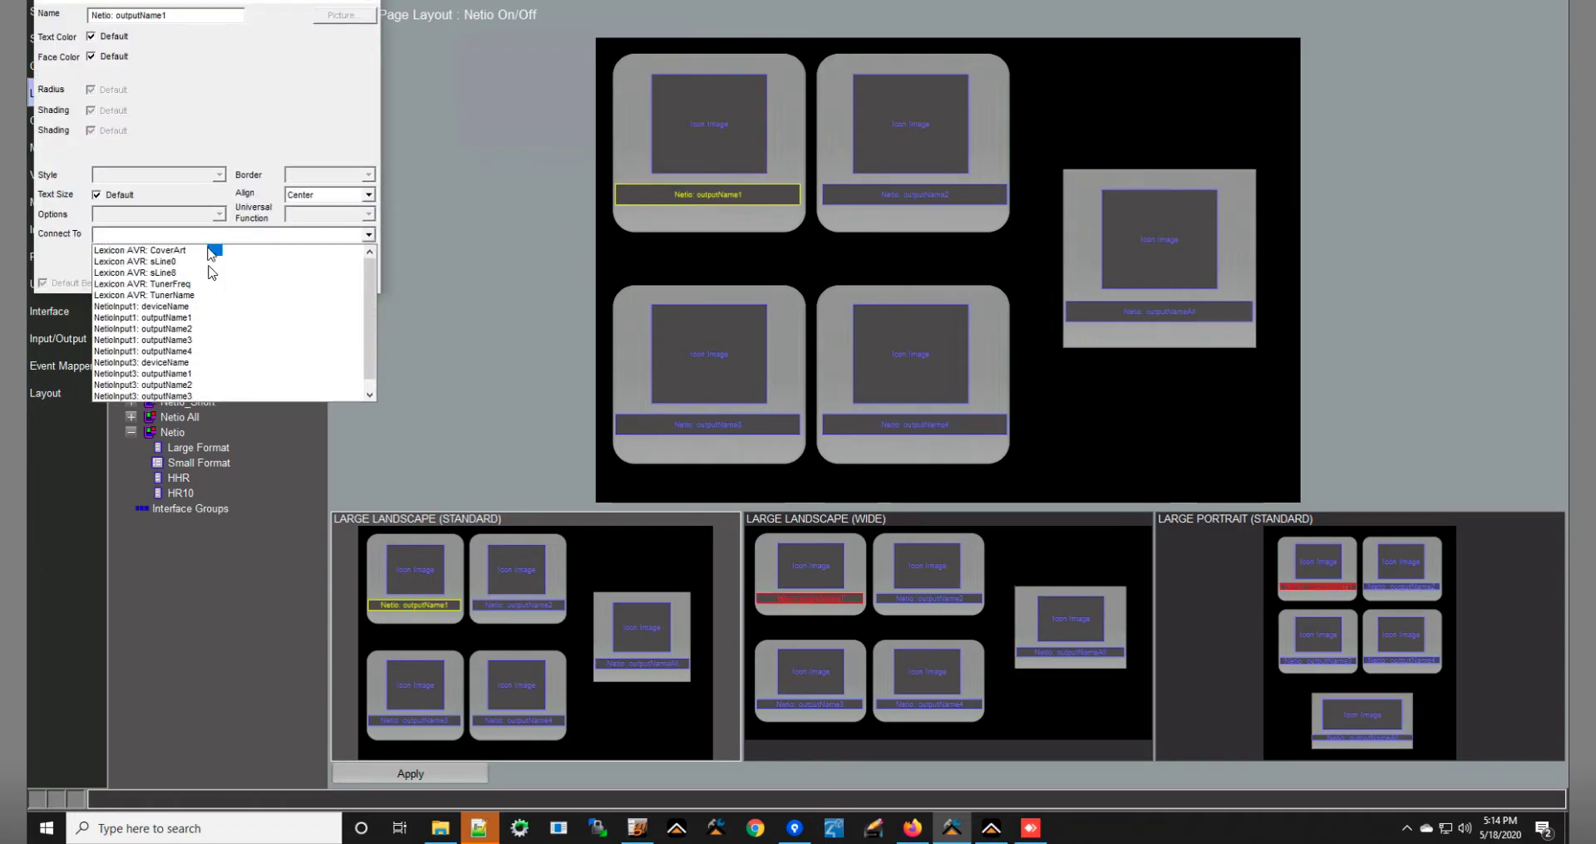
{"action": "scroll", "coordinate": [207, 340], "scroll_direction": "down", "scroll_amount": 1}
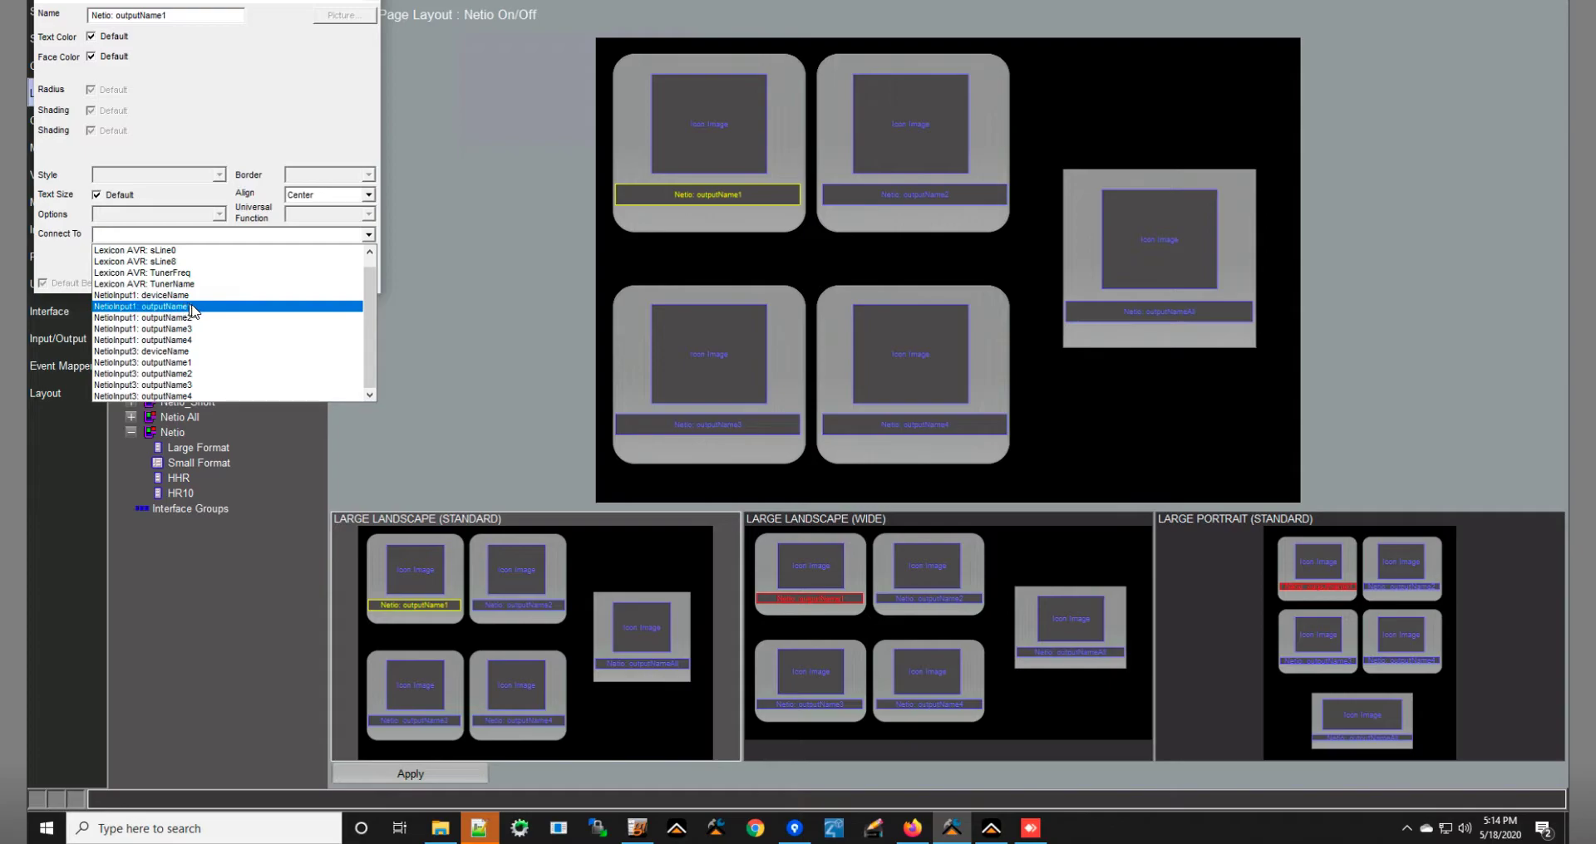
{"action": "left_click", "coordinate": [187, 306]}
{"action": "left_click", "coordinate": [920, 198]}
{"action": "double_click", "coordinate": [920, 199]}
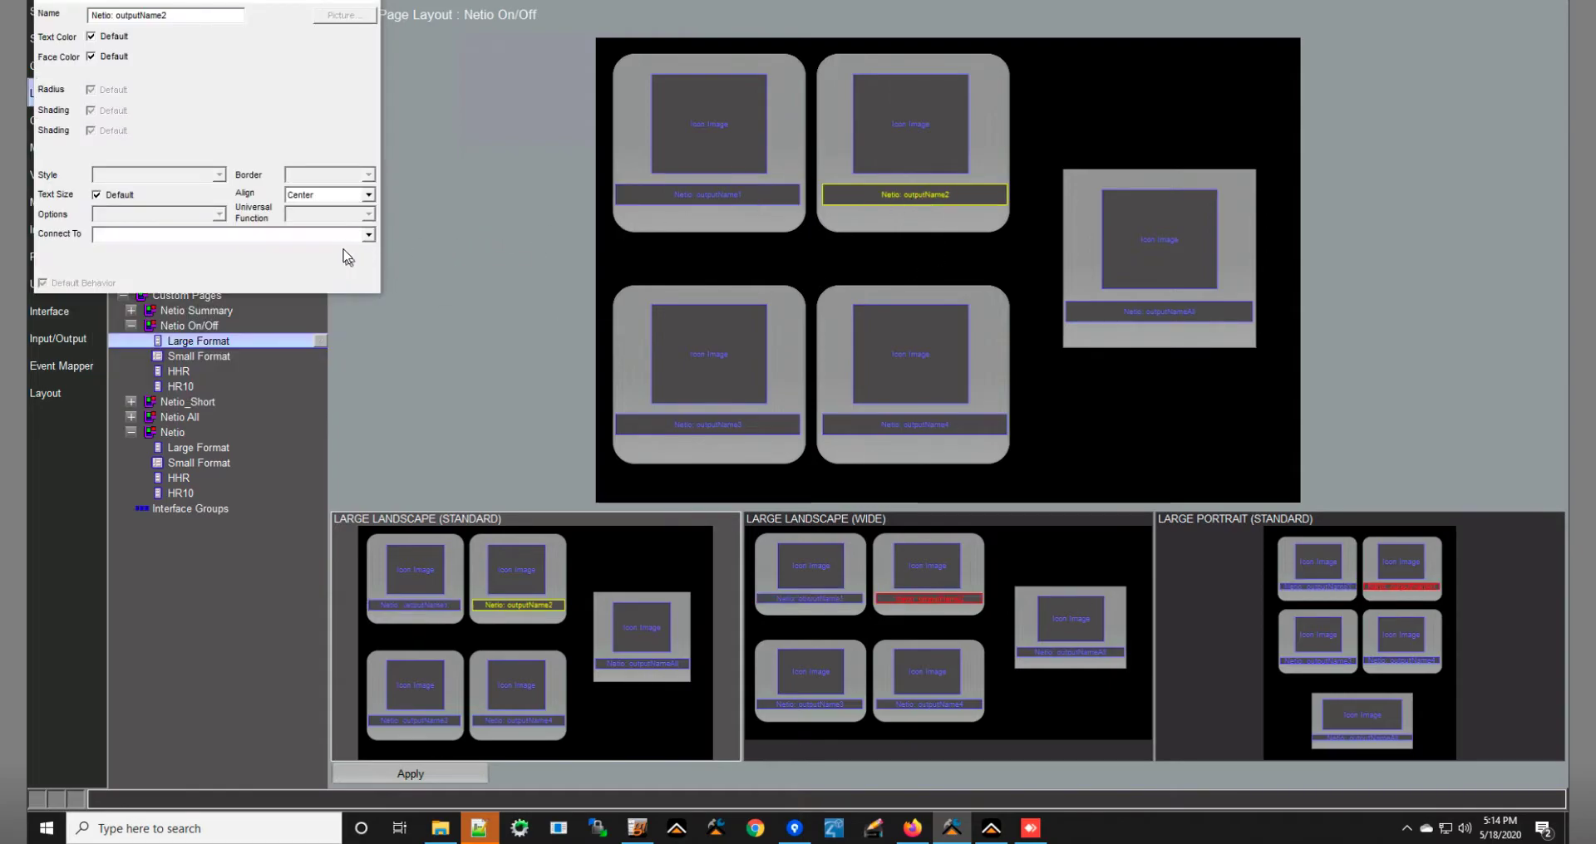
{"action": "left_click", "coordinate": [341, 236]}
{"action": "left_click", "coordinate": [232, 330]}
Connect the outputName3 label to NetioInput1: outputName3 and the outputName4 label to NetioInput1: outputName4.
{"action": "left_click", "coordinate": [670, 420]}
{"action": "double_click", "coordinate": [670, 420]}
{"action": "left_click", "coordinate": [241, 237]}
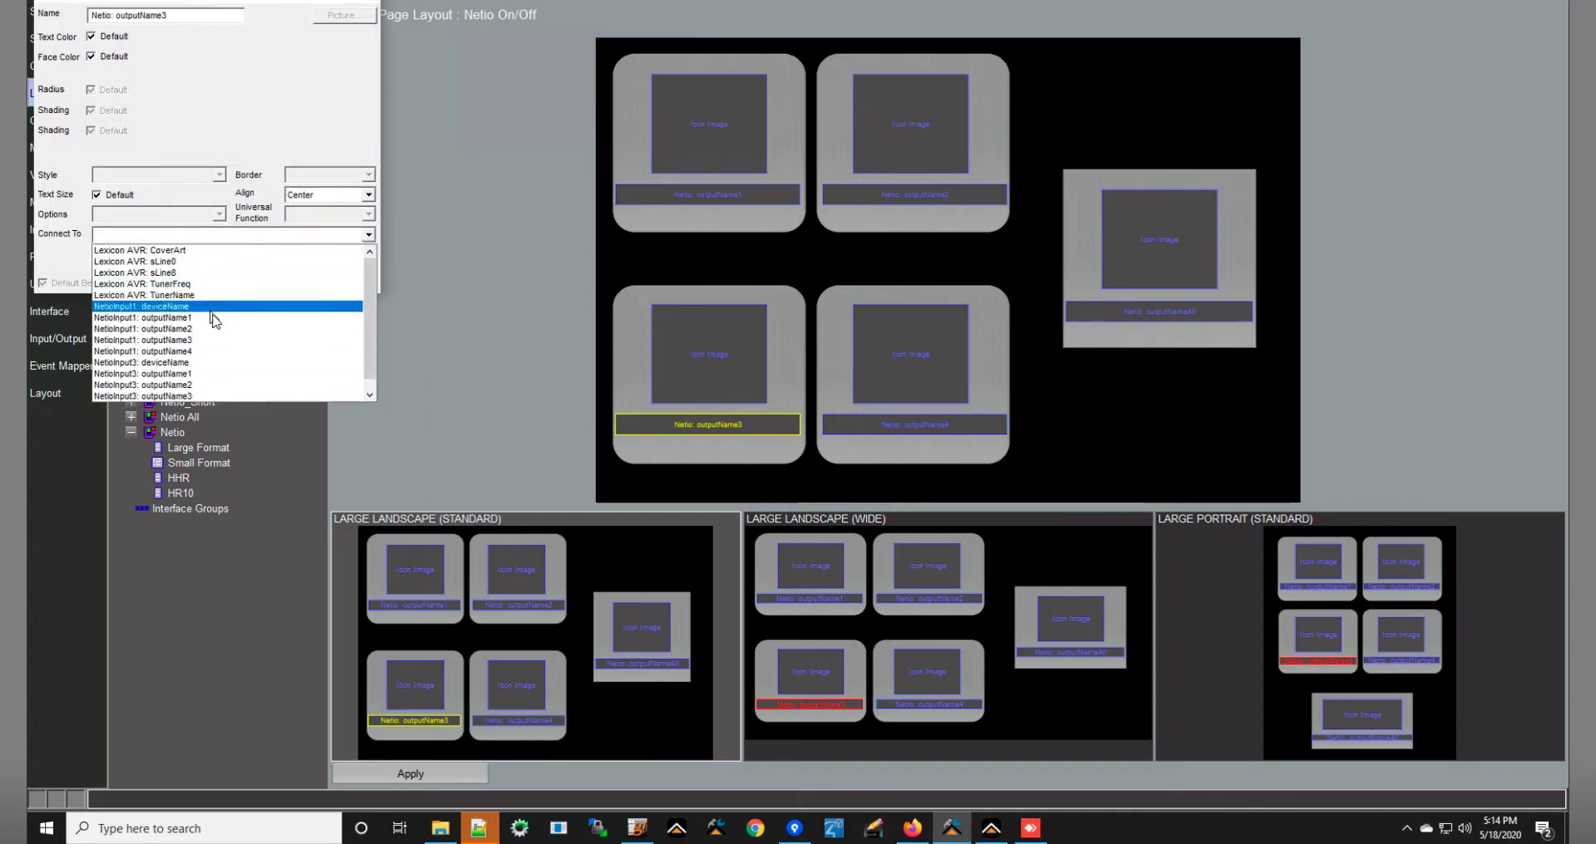
{"action": "left_click", "coordinate": [255, 340]}
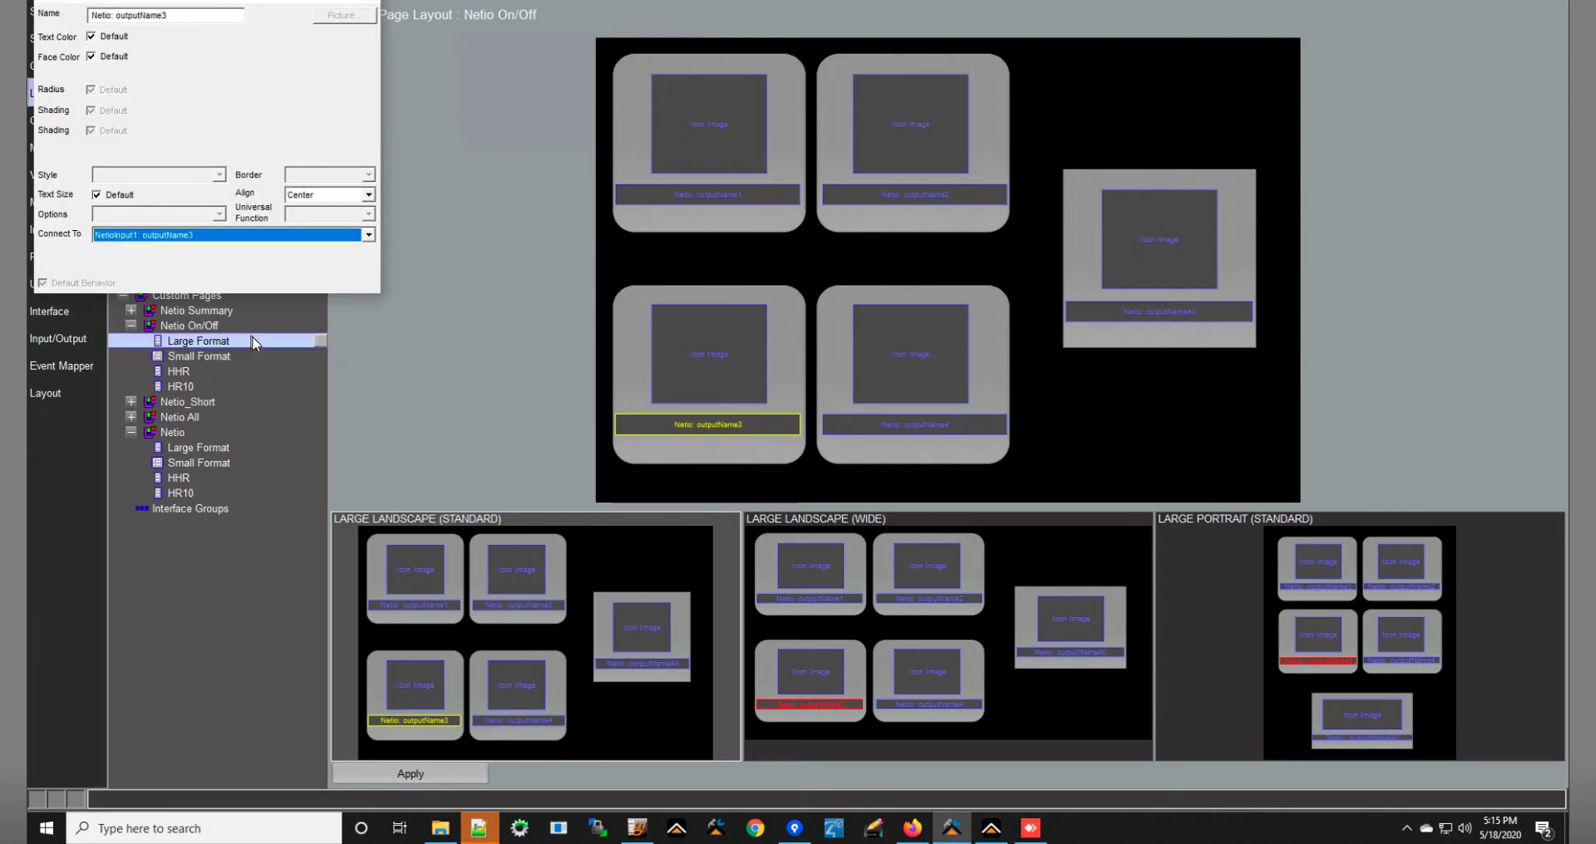
{"action": "double_click", "coordinate": [869, 433]}
{"action": "left_click", "coordinate": [304, 237]}
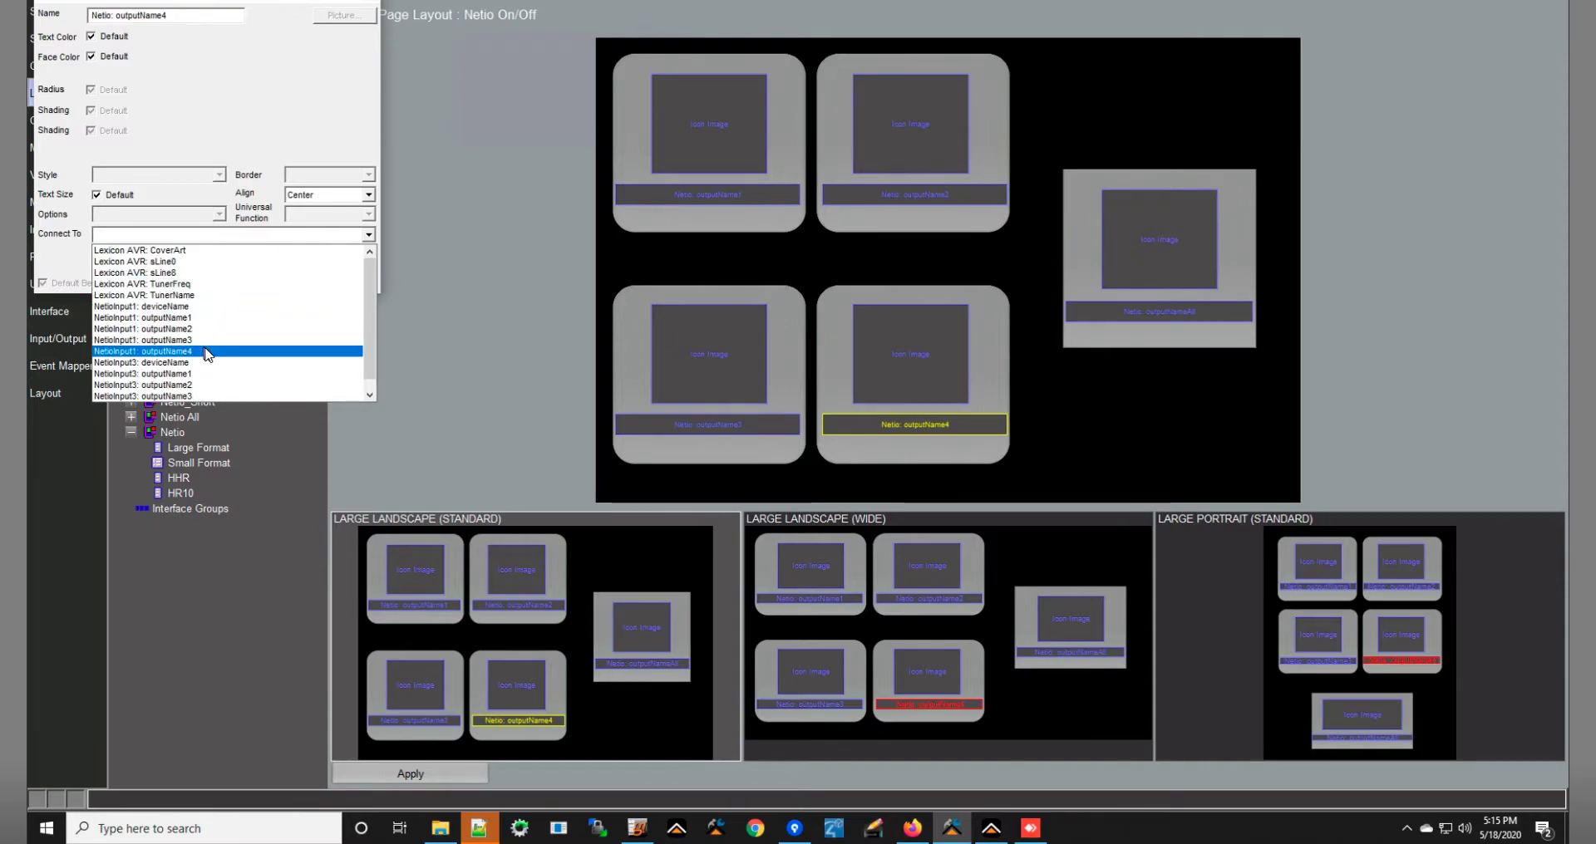
{"action": "left_click", "coordinate": [207, 352]}
Connect the outputNameAll label to NetioInput1: deviceName and apply the layout changes.
{"action": "double_click", "coordinate": [1107, 312]}
{"action": "left_click", "coordinate": [316, 237]}
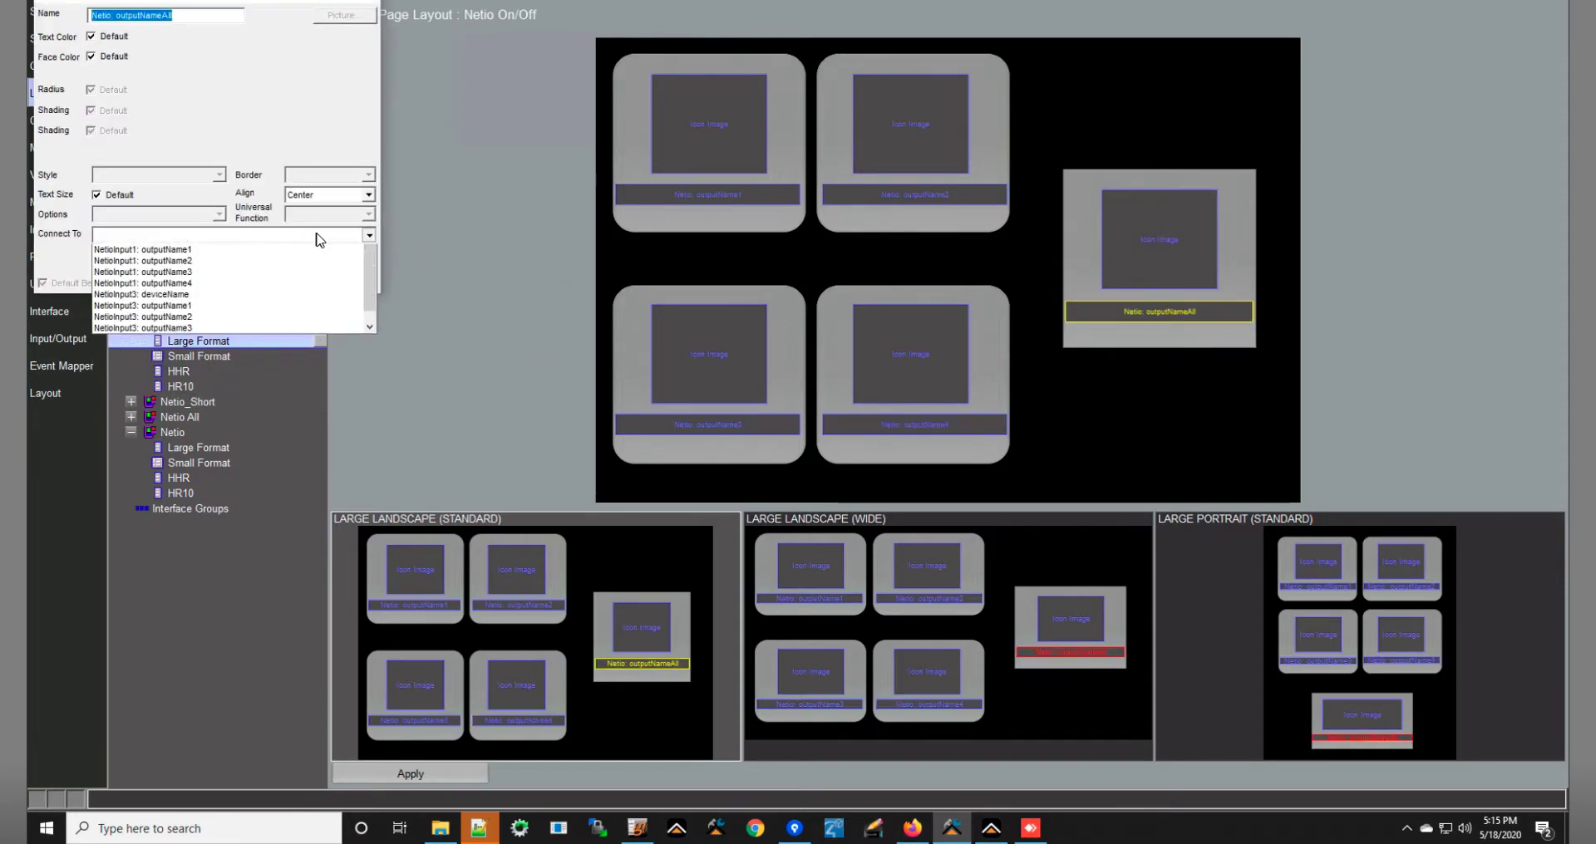
{"action": "left_click", "coordinate": [259, 306]}
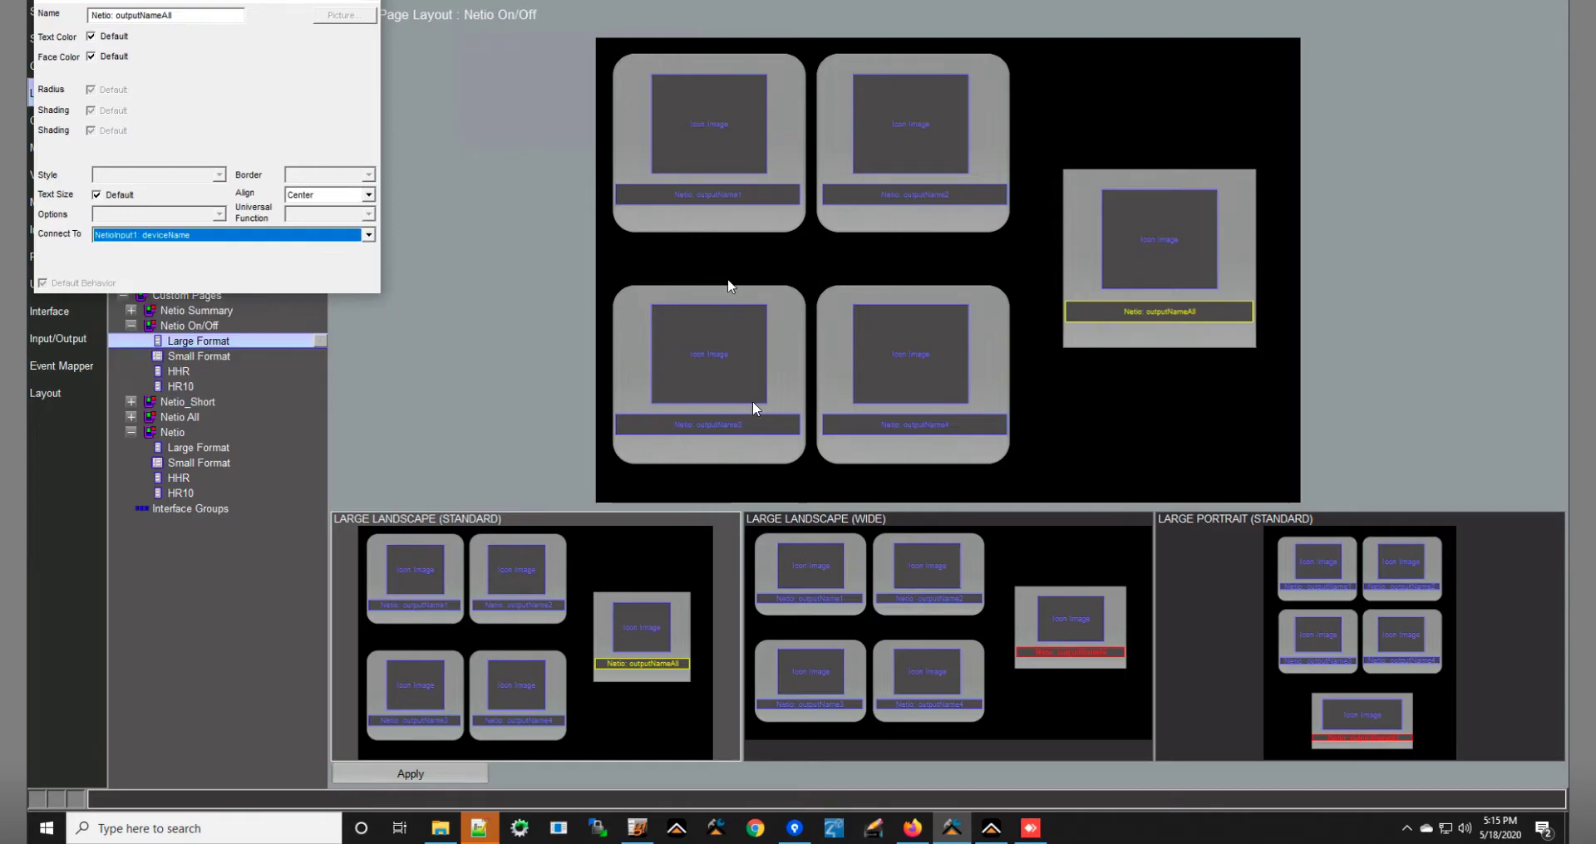
{"action": "left_click", "coordinate": [410, 774]}
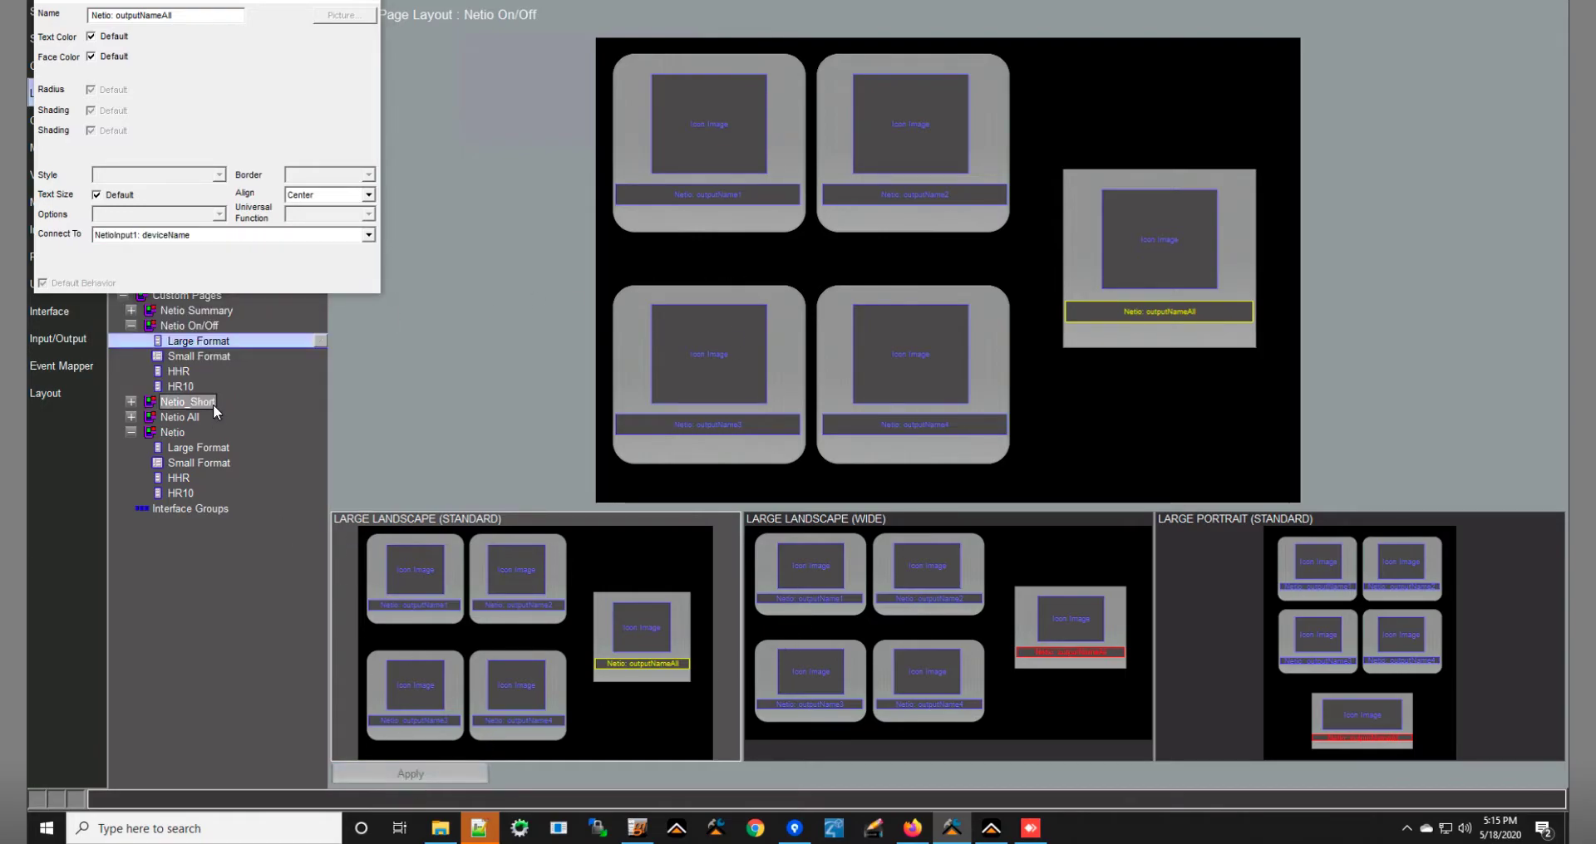
Copy the Large Format layout to the Small Format of the Netio On/Off page.
{"action": "right_click", "coordinate": [212, 357]}
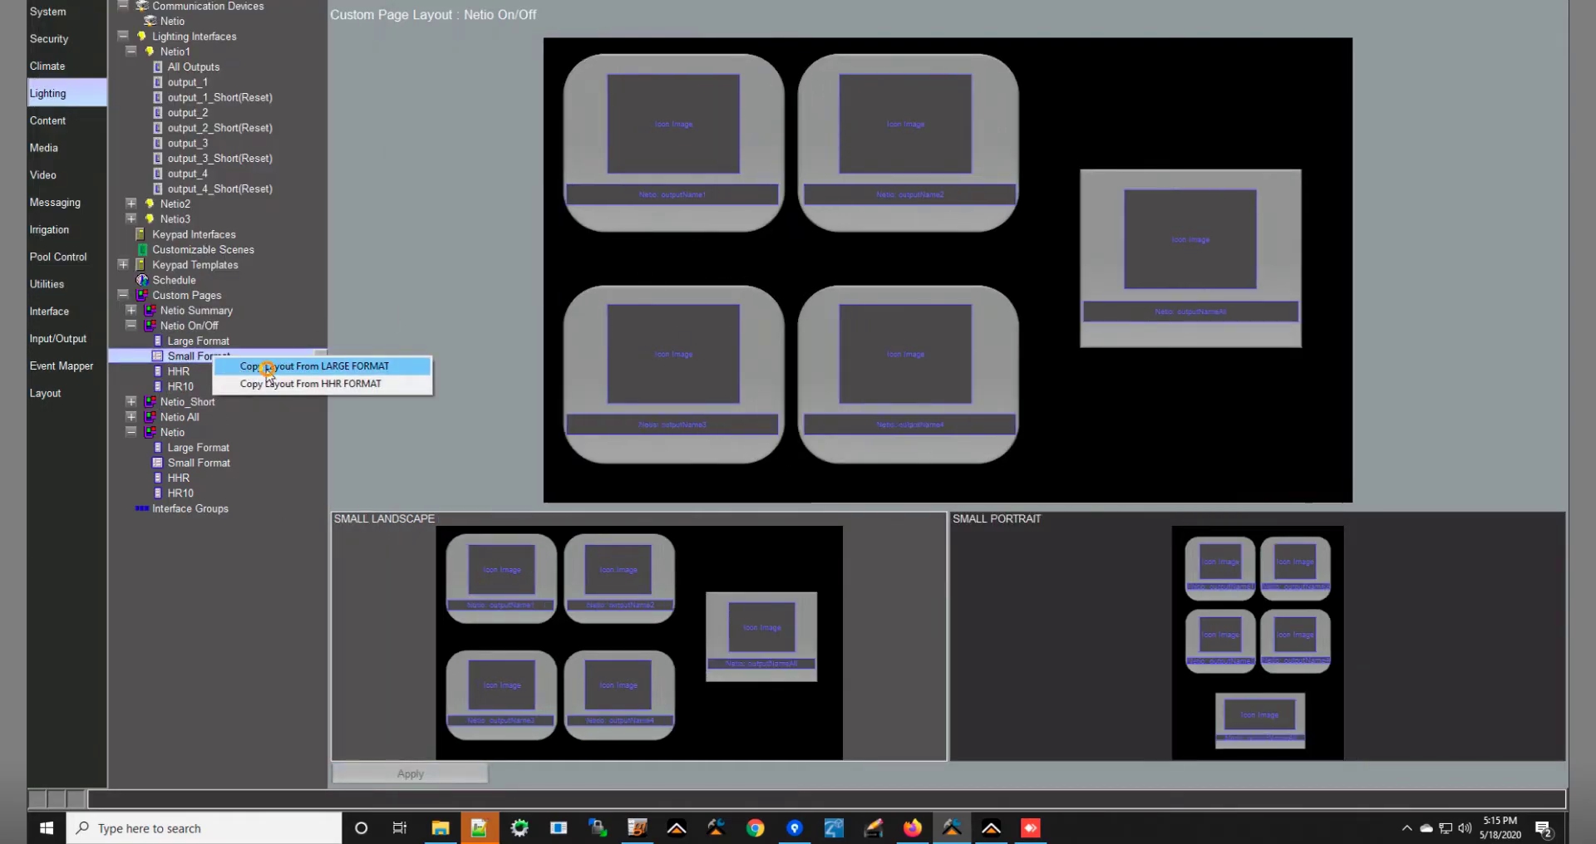
{"action": "left_click", "coordinate": [267, 368]}
{"action": "left_click", "coordinate": [831, 433]}
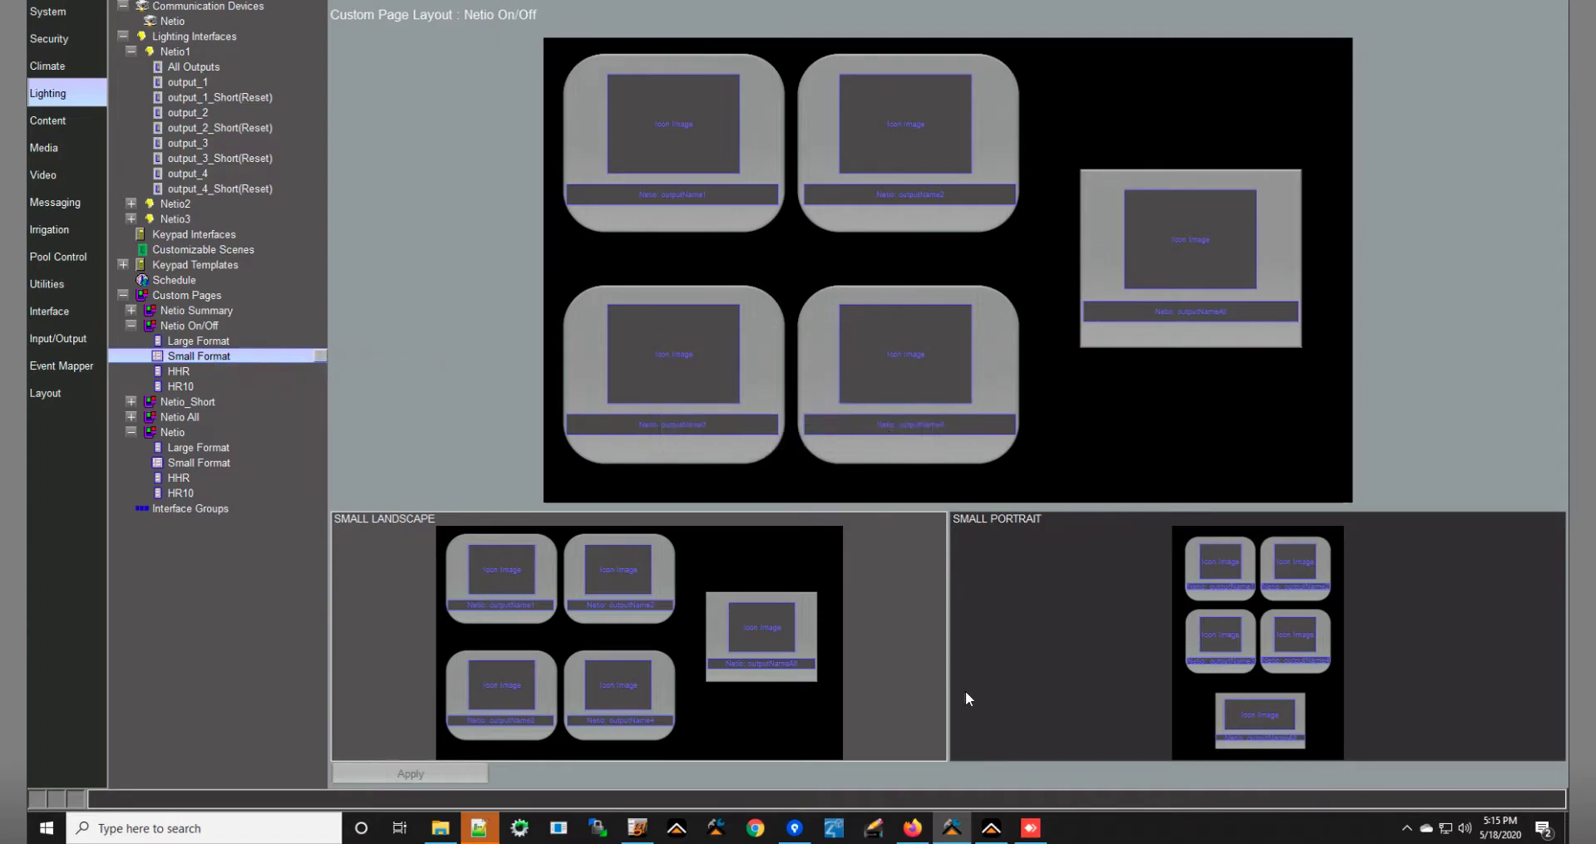
Switch to ELAN Viewer and display the Netio On/Off page in its Lighting section.
{"action": "left_click", "coordinate": [990, 827]}
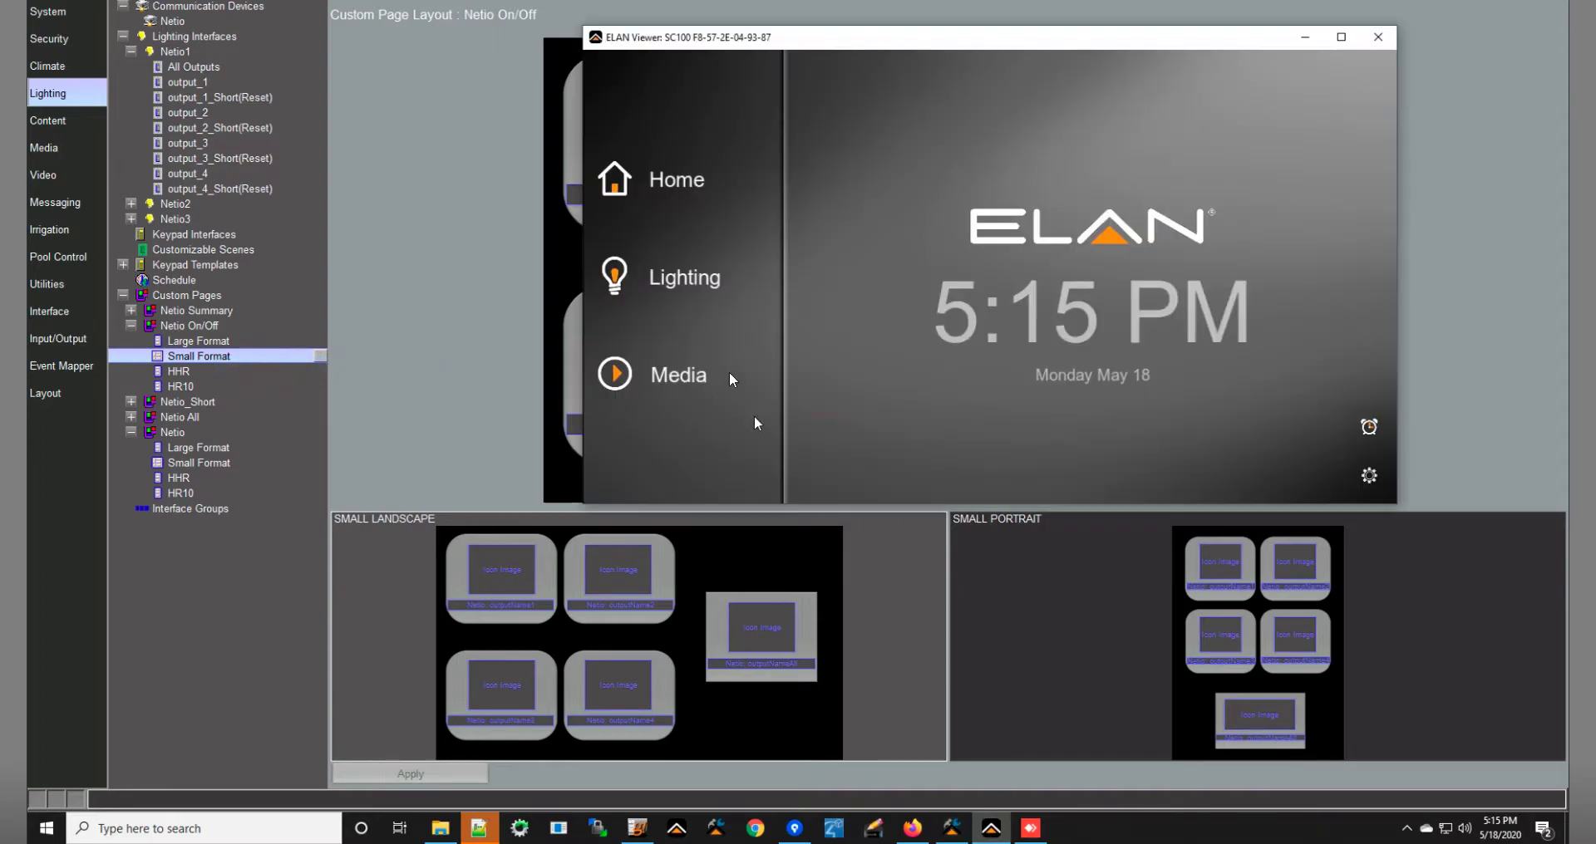
{"action": "left_click", "coordinate": [686, 300]}
{"action": "left_click", "coordinate": [873, 221]}
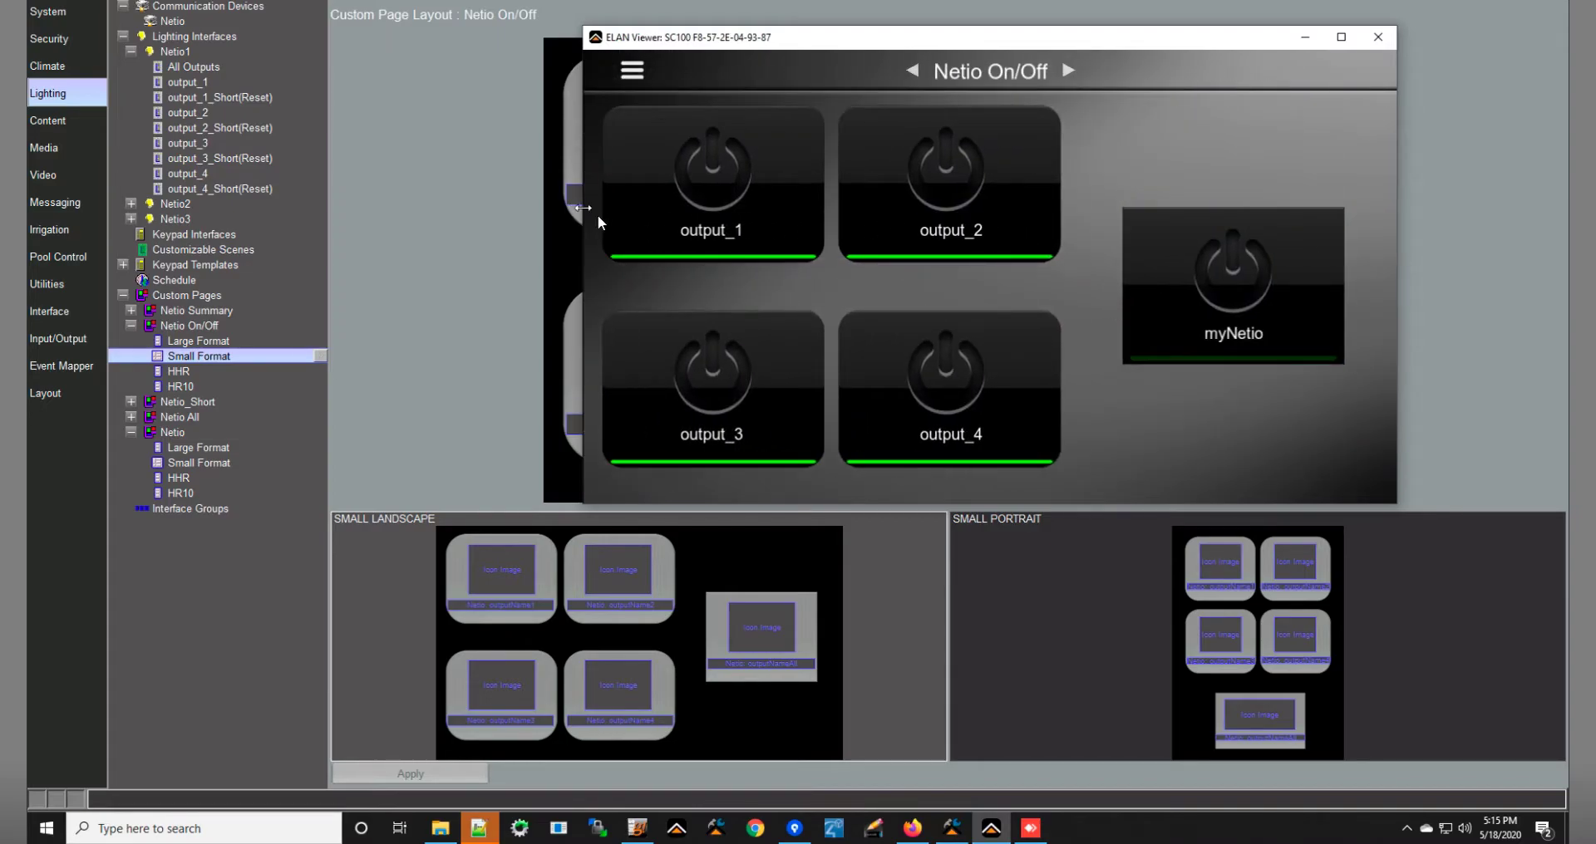
Test the output_1 toggle on the Netio On/Off page.
{"action": "left_click", "coordinate": [785, 216]}
{"action": "left_click", "coordinate": [787, 183]}
Open the Large Format layout of the Netio_Short page and display the same page in ELAN Viewer.
{"action": "left_click", "coordinate": [202, 402]}
{"action": "left_click", "coordinate": [132, 401]}
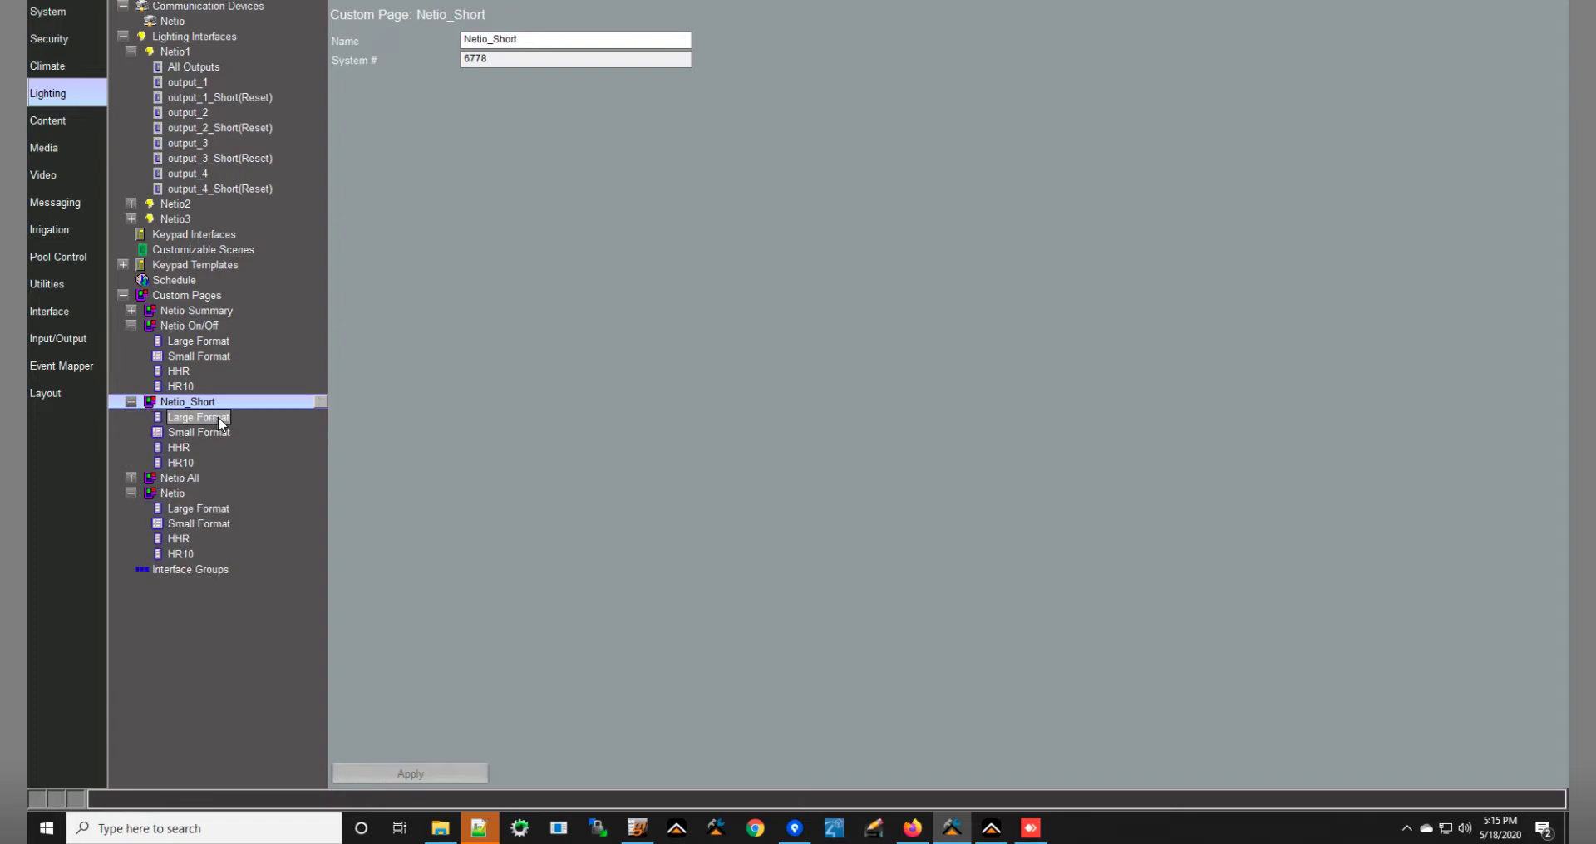
{"action": "left_click", "coordinate": [218, 418]}
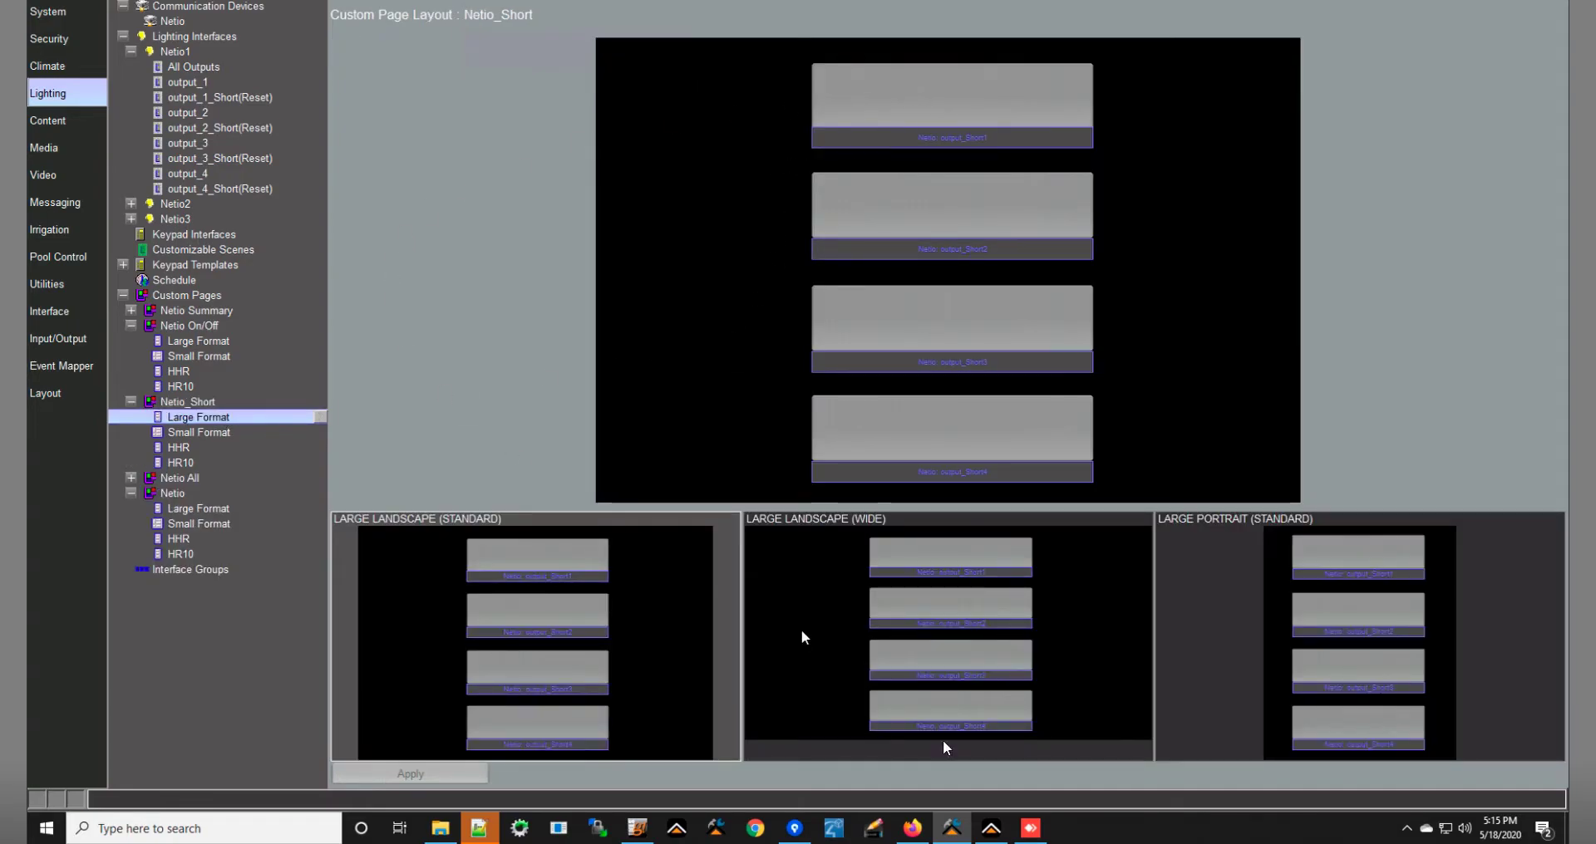
{"action": "left_click", "coordinate": [990, 827]}
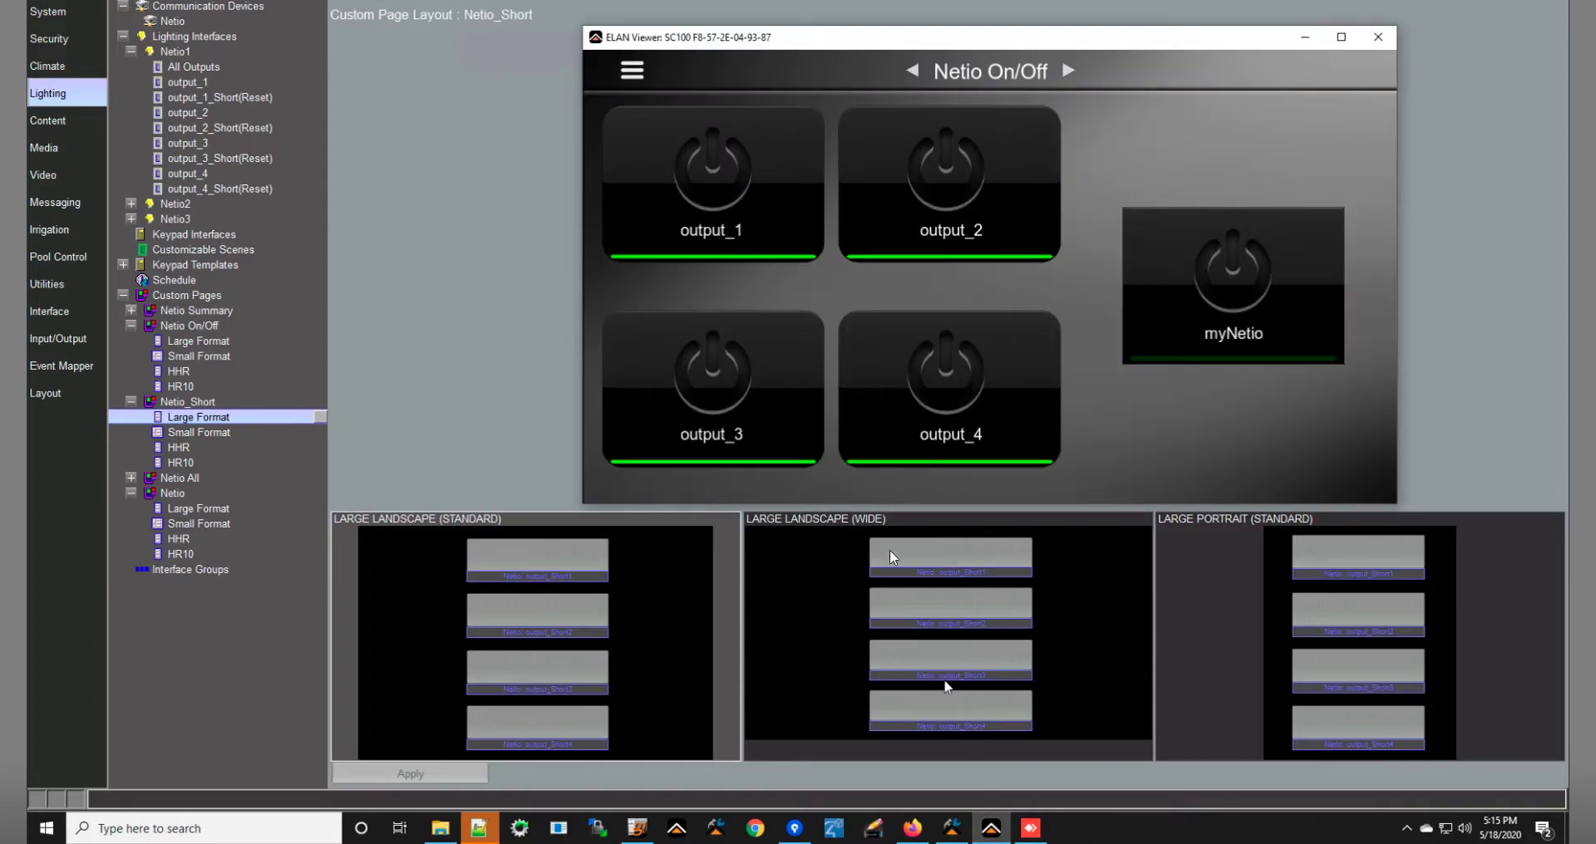
{"action": "left_click", "coordinate": [1065, 72]}
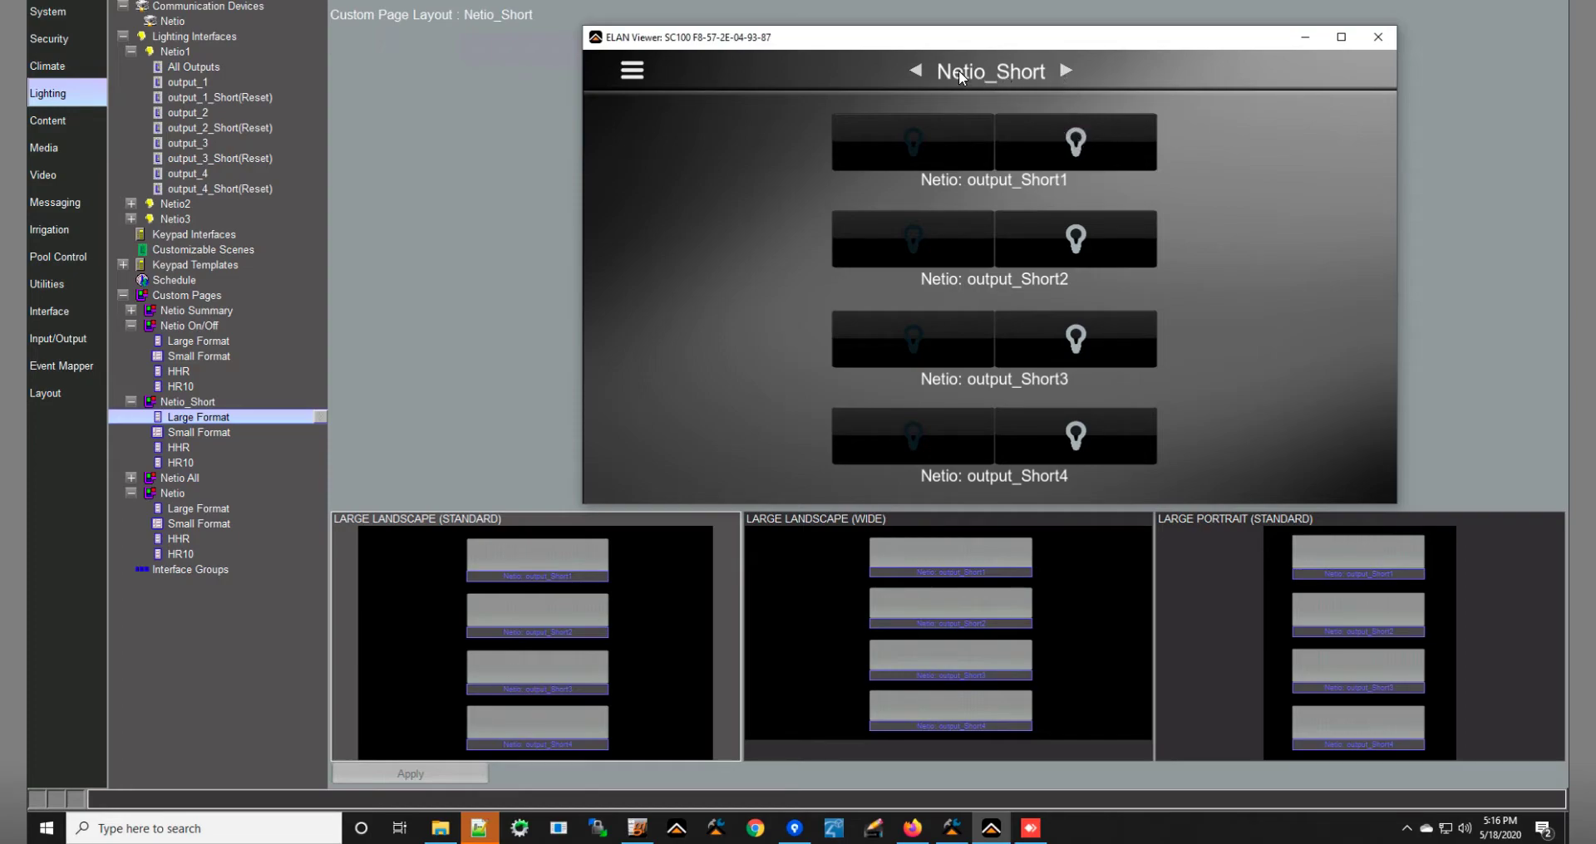
Add a new custom lighting page named Custom Page.
{"action": "left_click", "coordinate": [175, 478]}
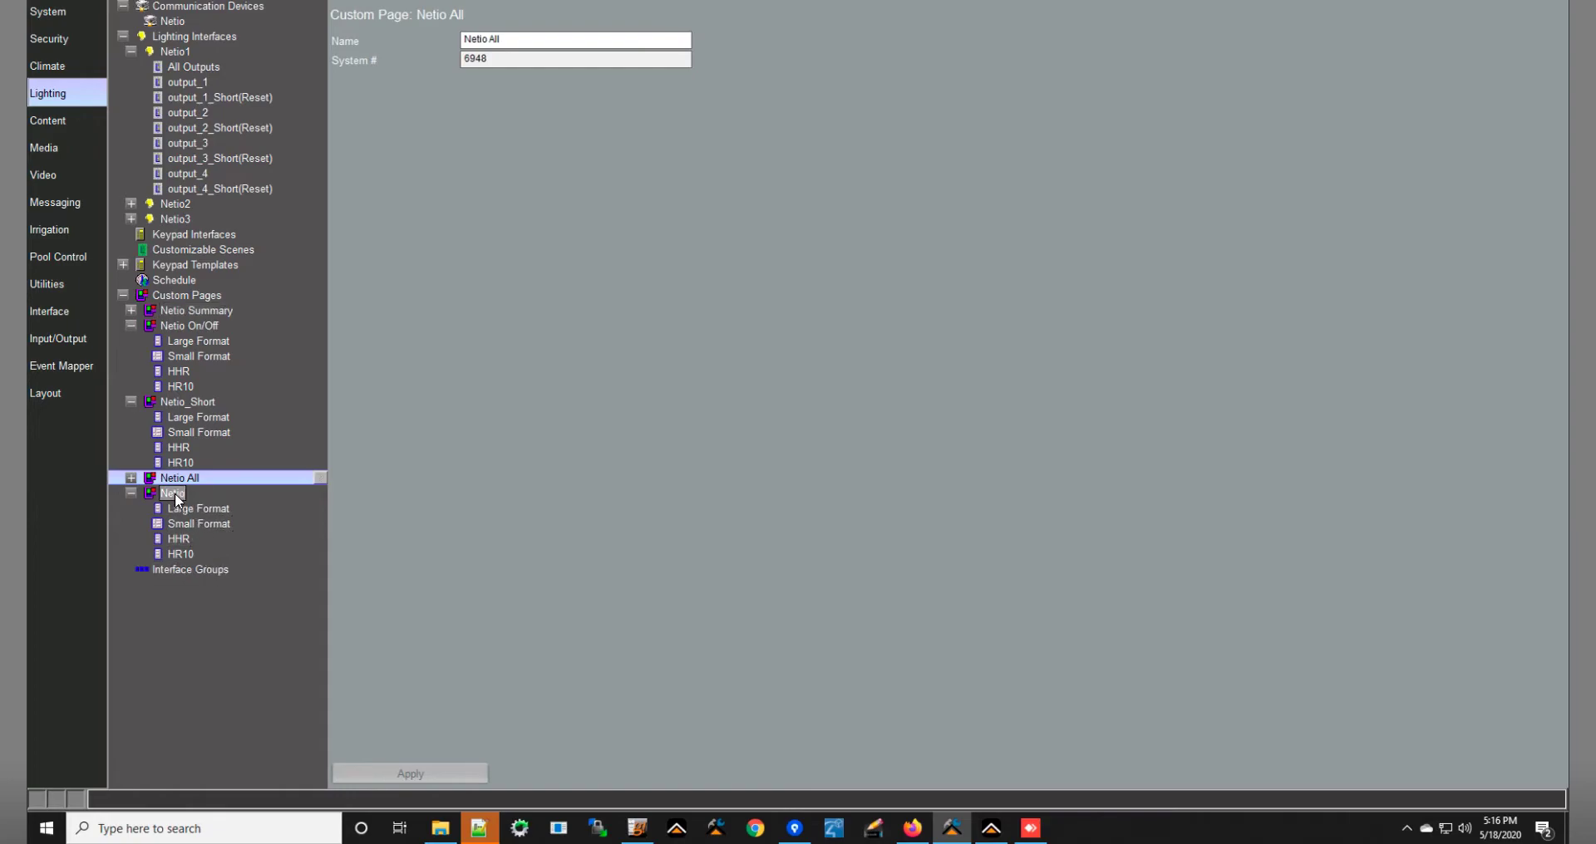
{"action": "left_click", "coordinate": [201, 296]}
{"action": "right_click", "coordinate": [213, 294]}
{"action": "left_click", "coordinate": [283, 304]}
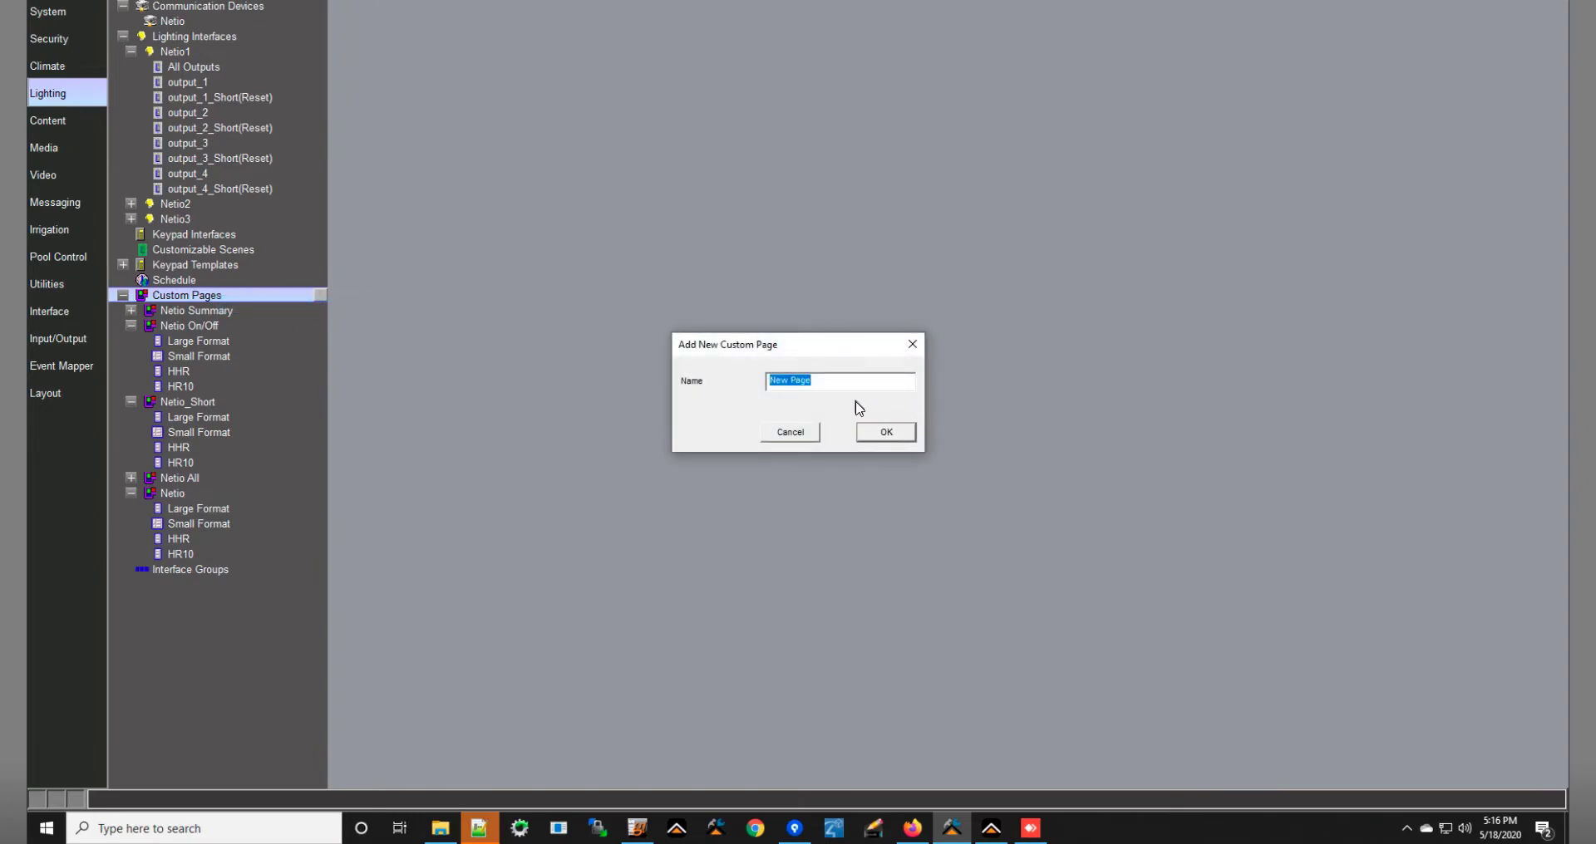
{"action": "type", "text": "Custom Page"}
{"action": "left_click", "coordinate": [886, 433]}
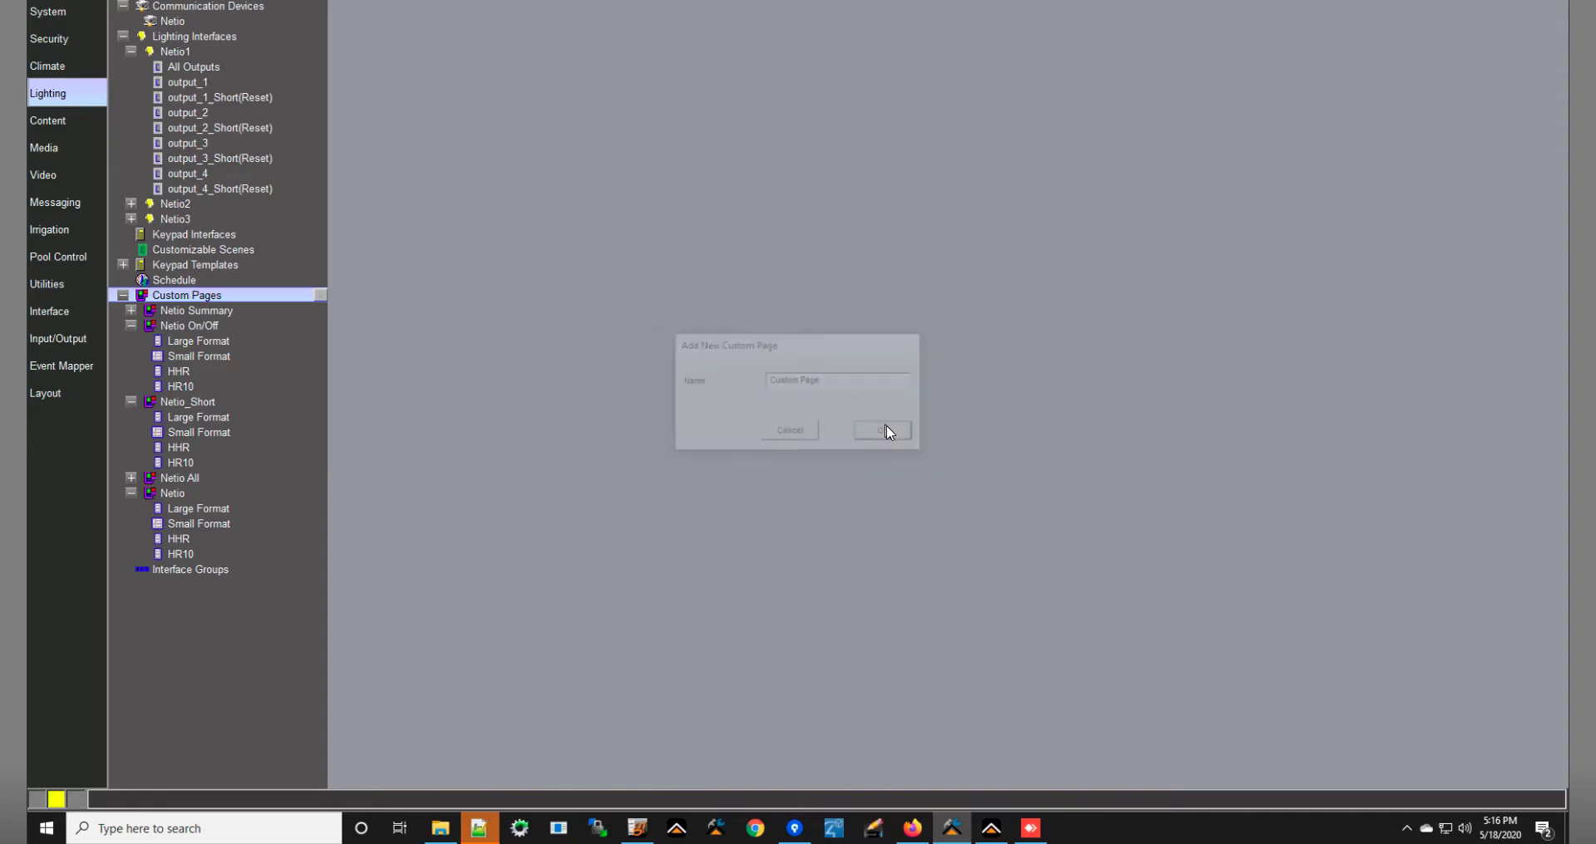
Import NetioSummary.ECV from the Documents folder into Custom Page and expand its list of formats.
{"action": "right_click", "coordinate": [273, 576]}
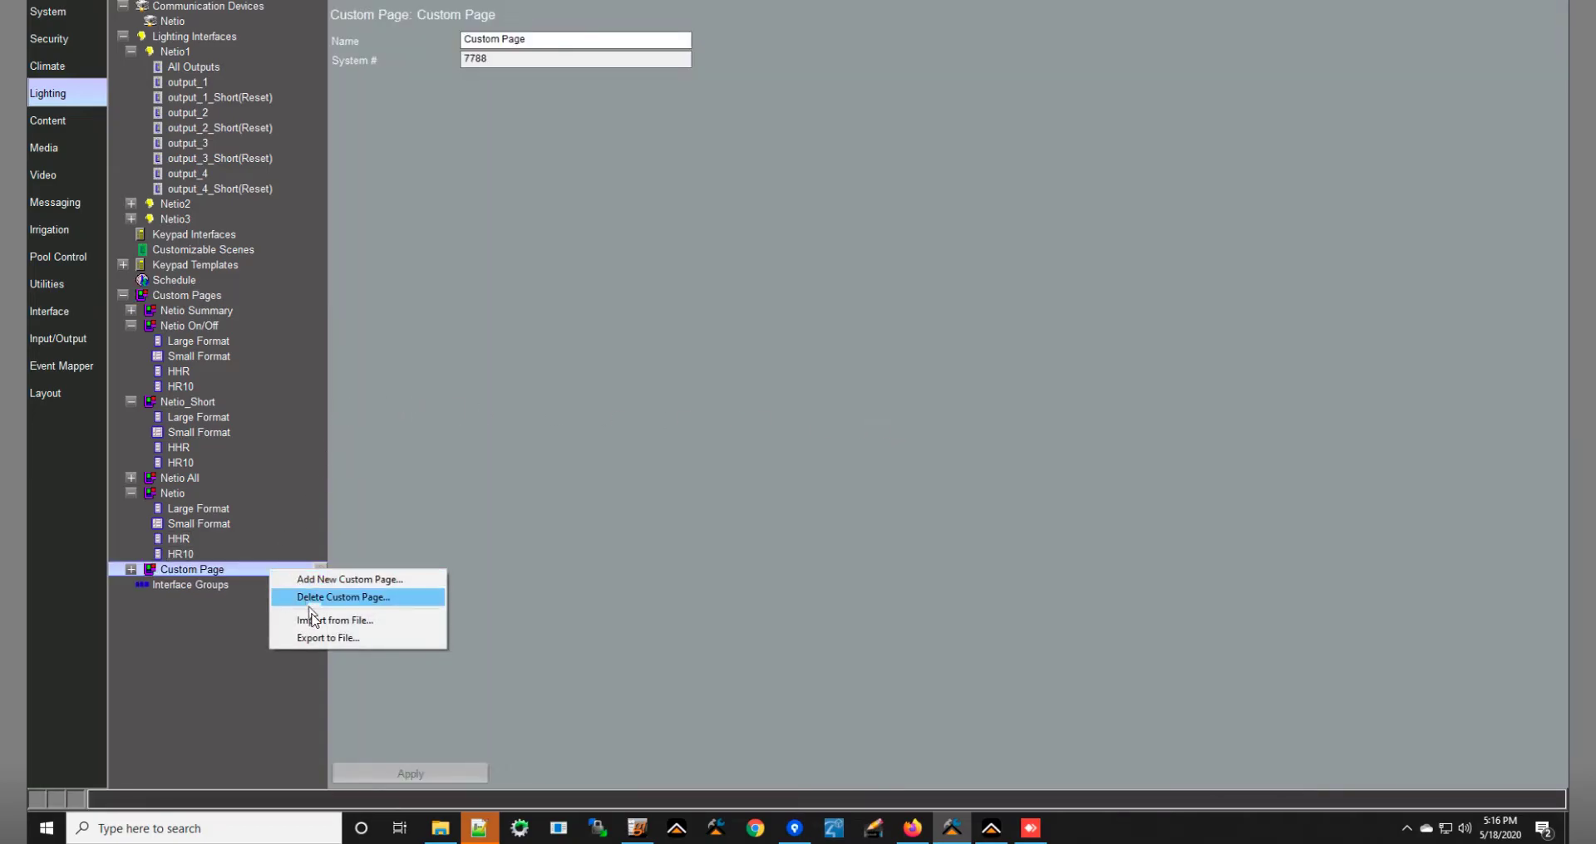
{"action": "left_click", "coordinate": [323, 623]}
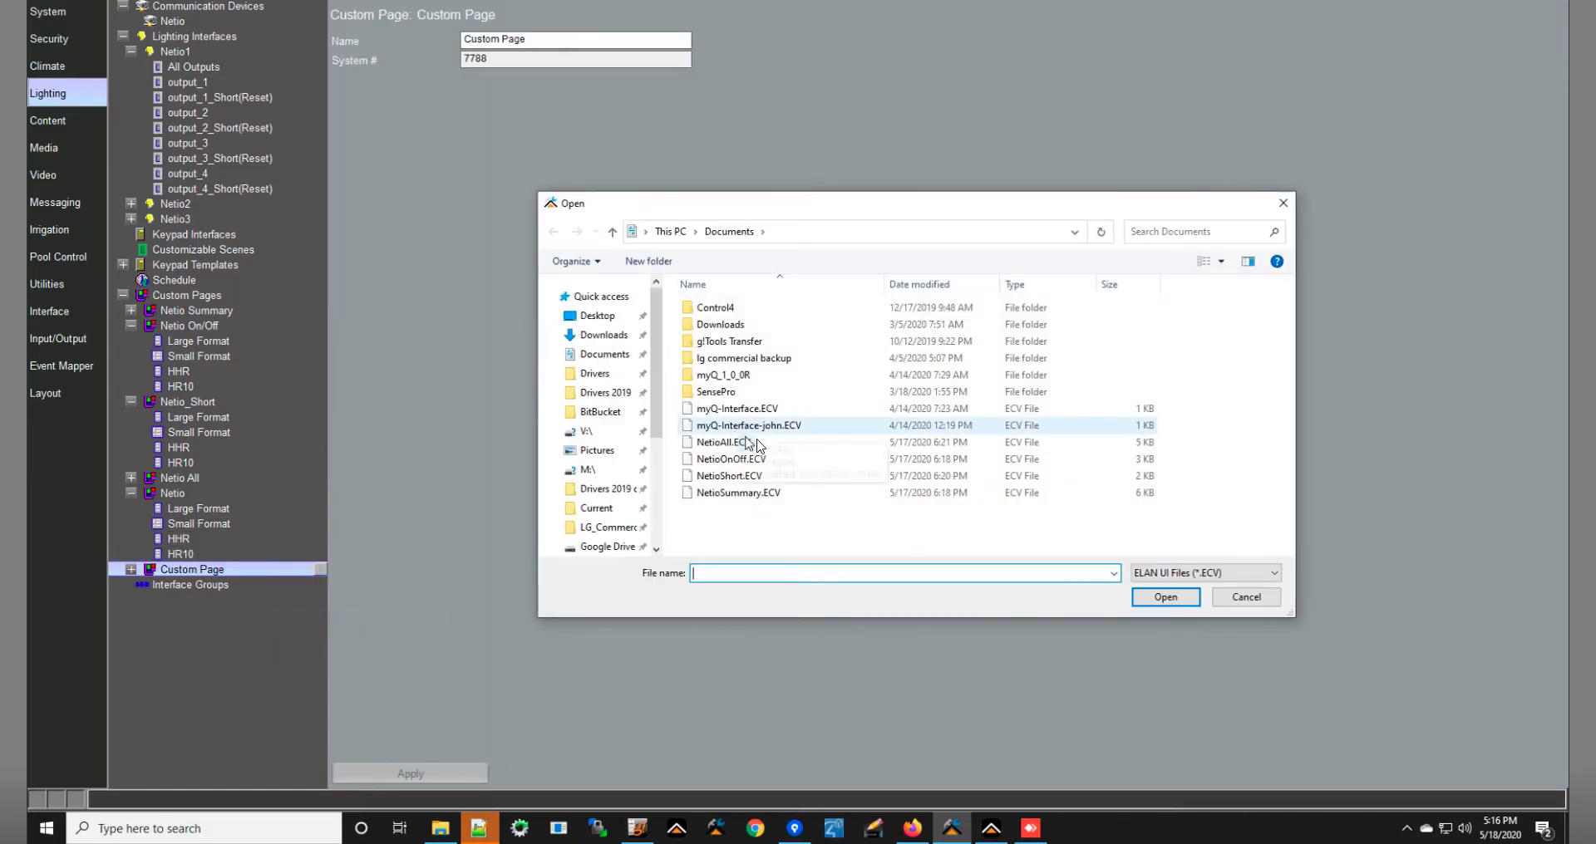
{"action": "left_click", "coordinate": [759, 492]}
{"action": "left_click", "coordinate": [1184, 595]}
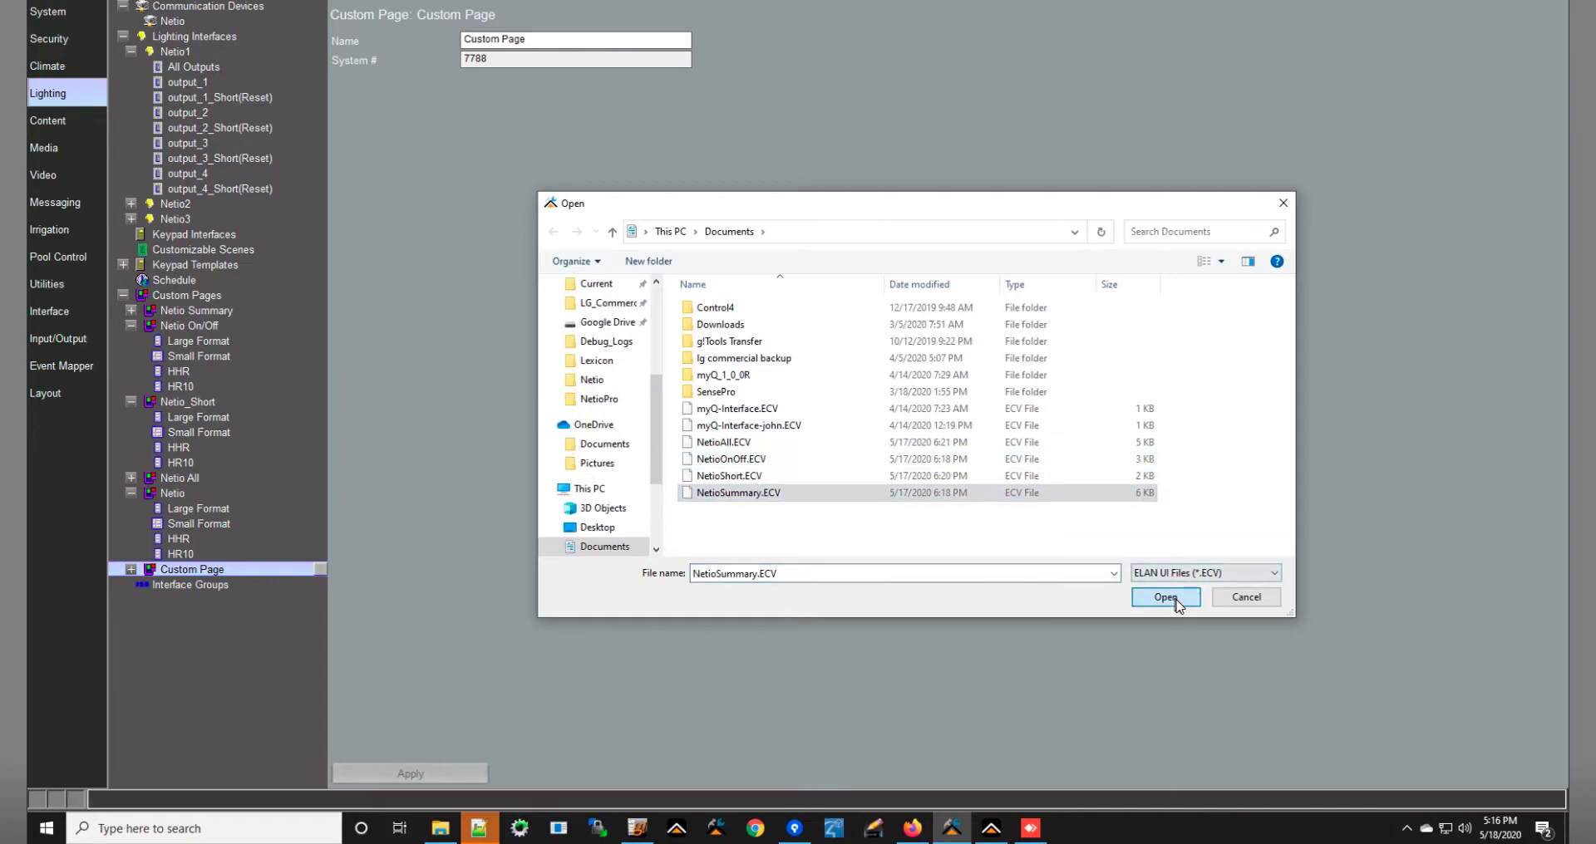
{"action": "left_click", "coordinate": [130, 571]}
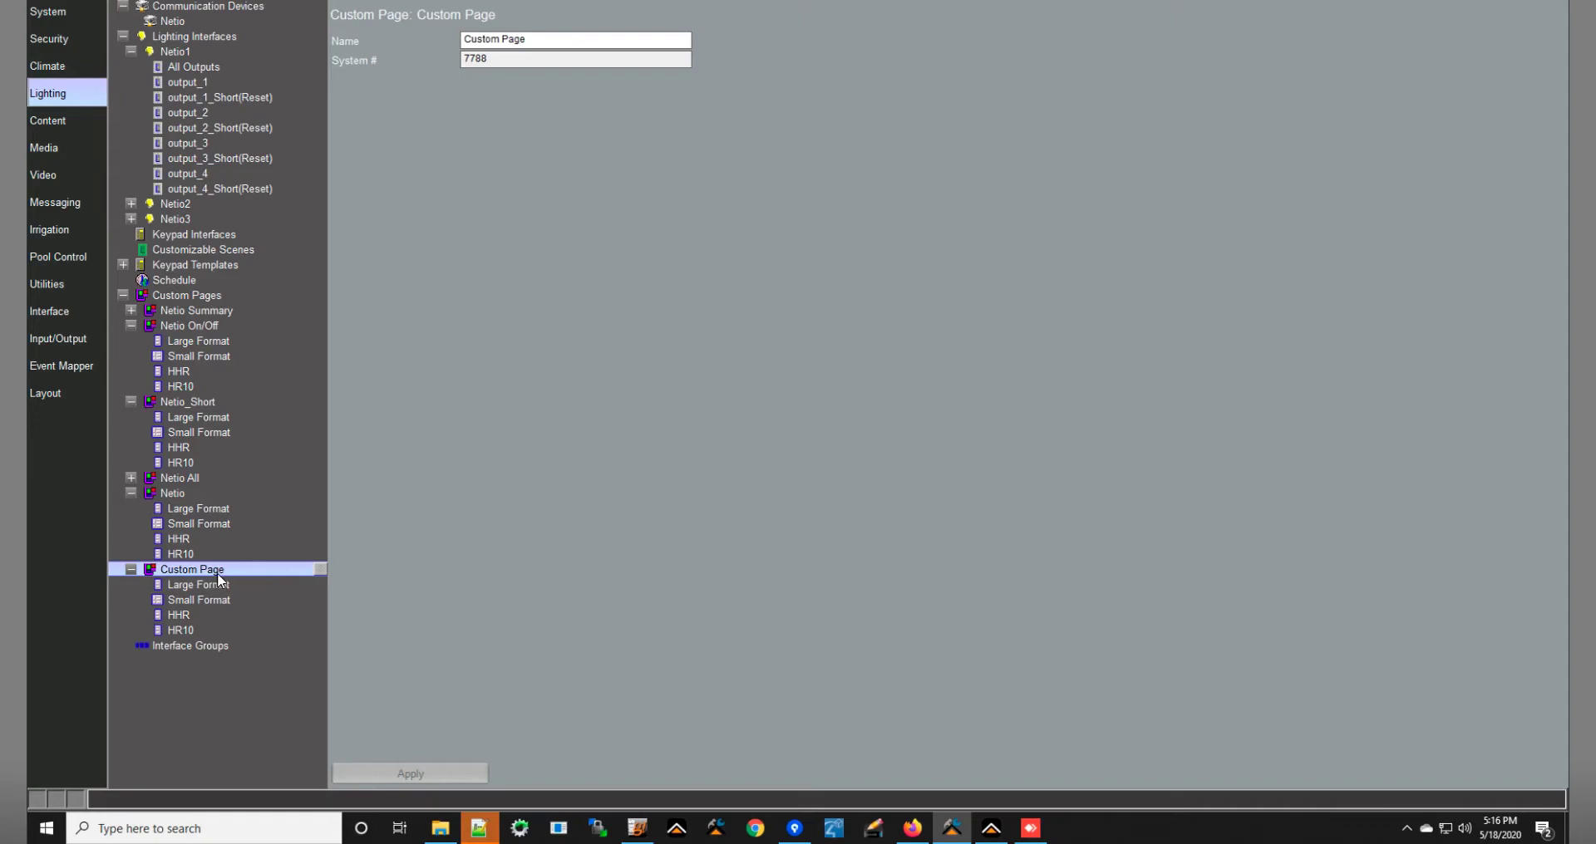
Examine the settings of the NetioInput1 input controller among the Input/Output sense inputs.
{"action": "left_click", "coordinate": [64, 338]}
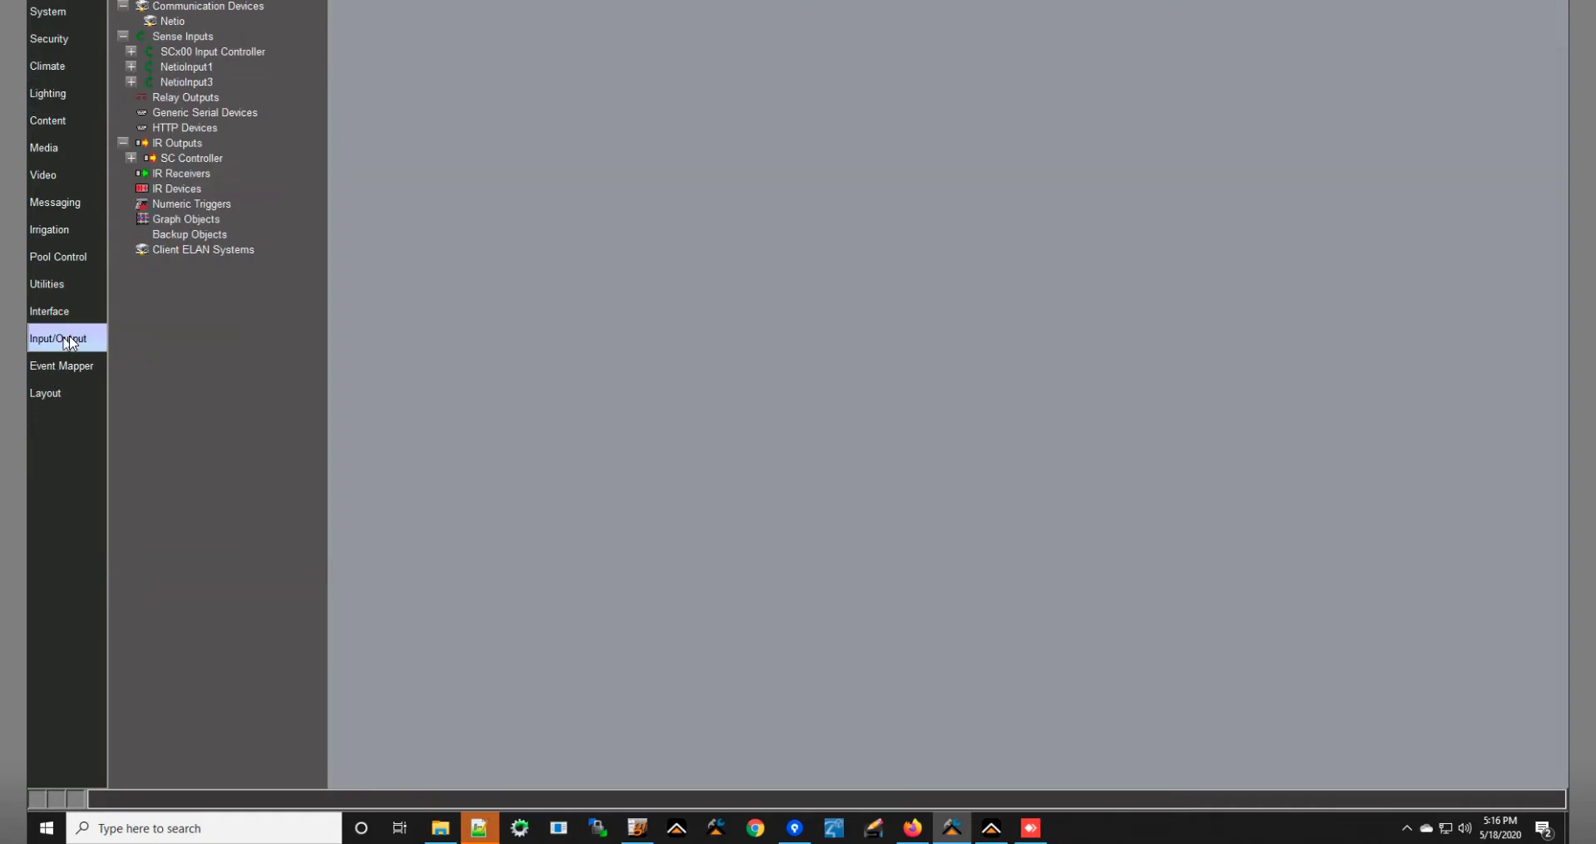
{"action": "left_click", "coordinate": [177, 68]}
{"action": "double_click", "coordinate": [179, 68]}
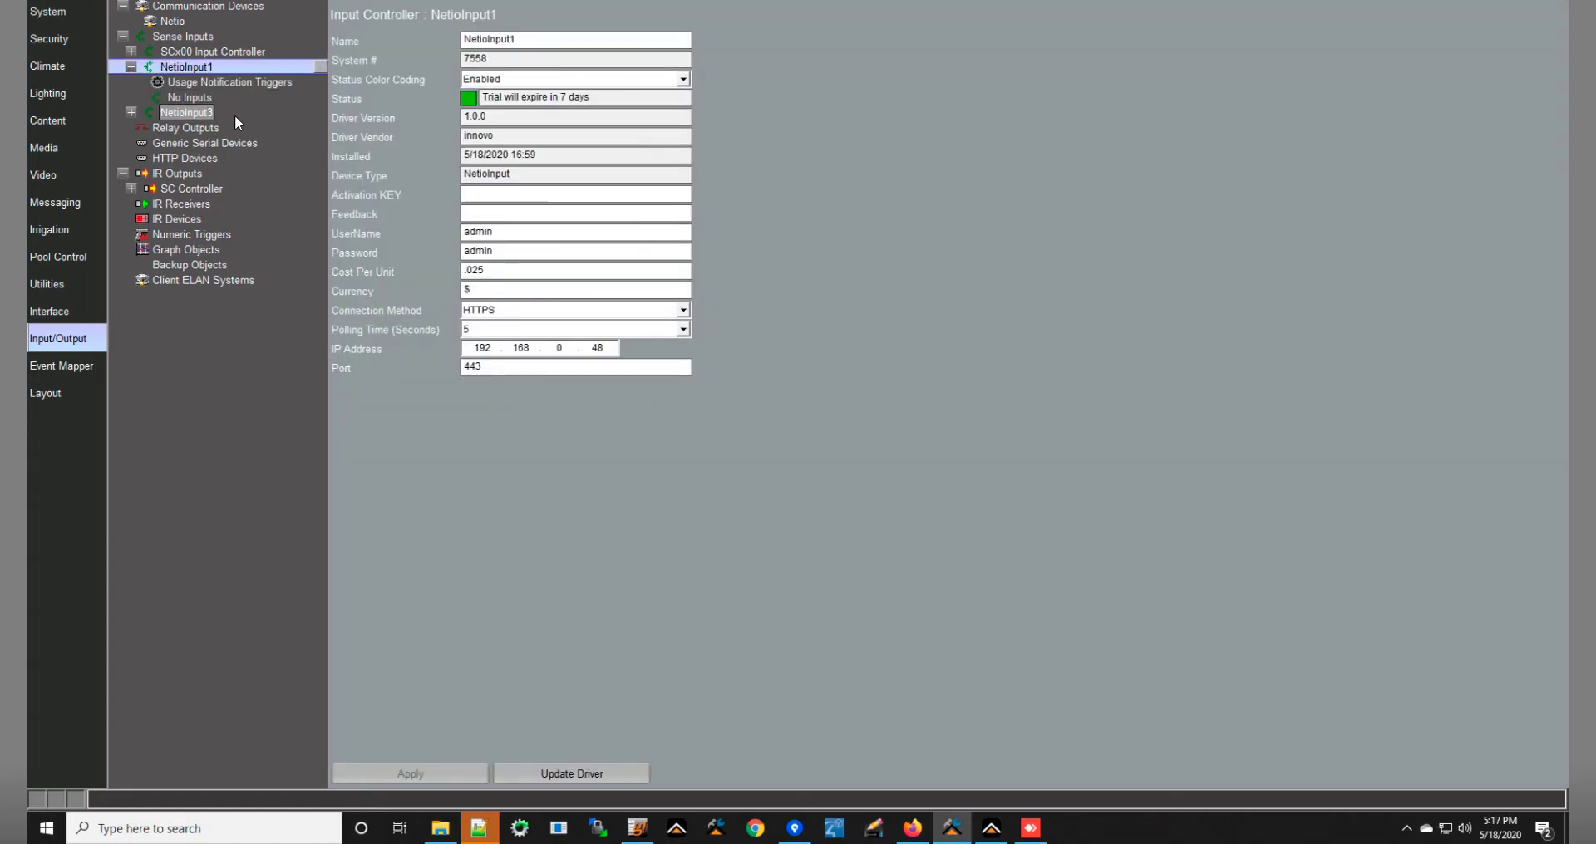
Open the Large Format layout of Custom Page in Lighting and connect the output_1 light toggle to output_1.
{"action": "left_click", "coordinate": [51, 95]}
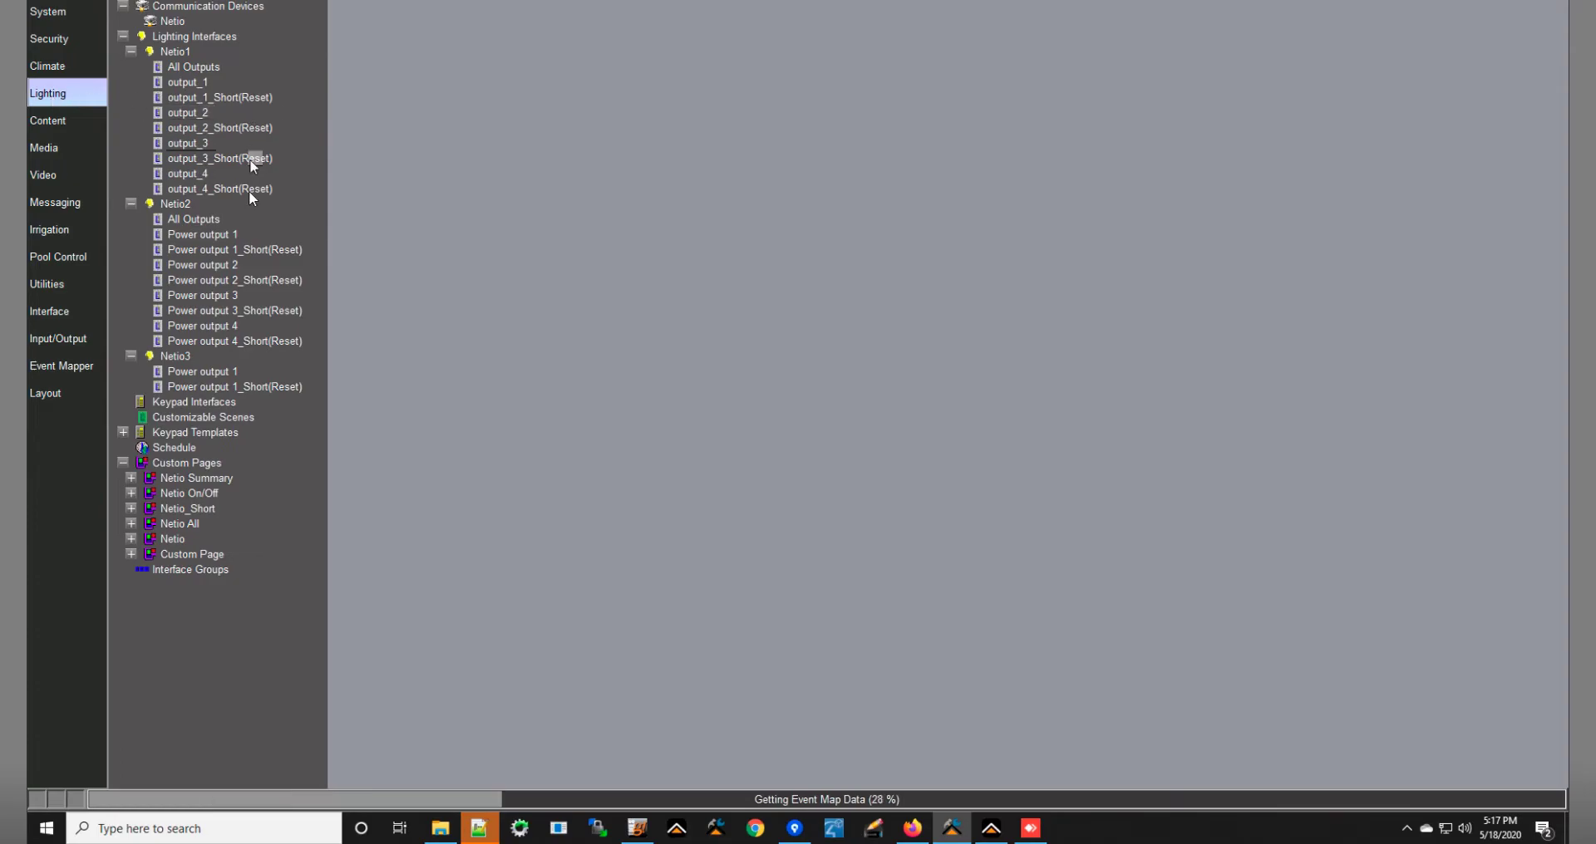
{"action": "left_click", "coordinate": [132, 555]}
{"action": "left_click", "coordinate": [246, 572]}
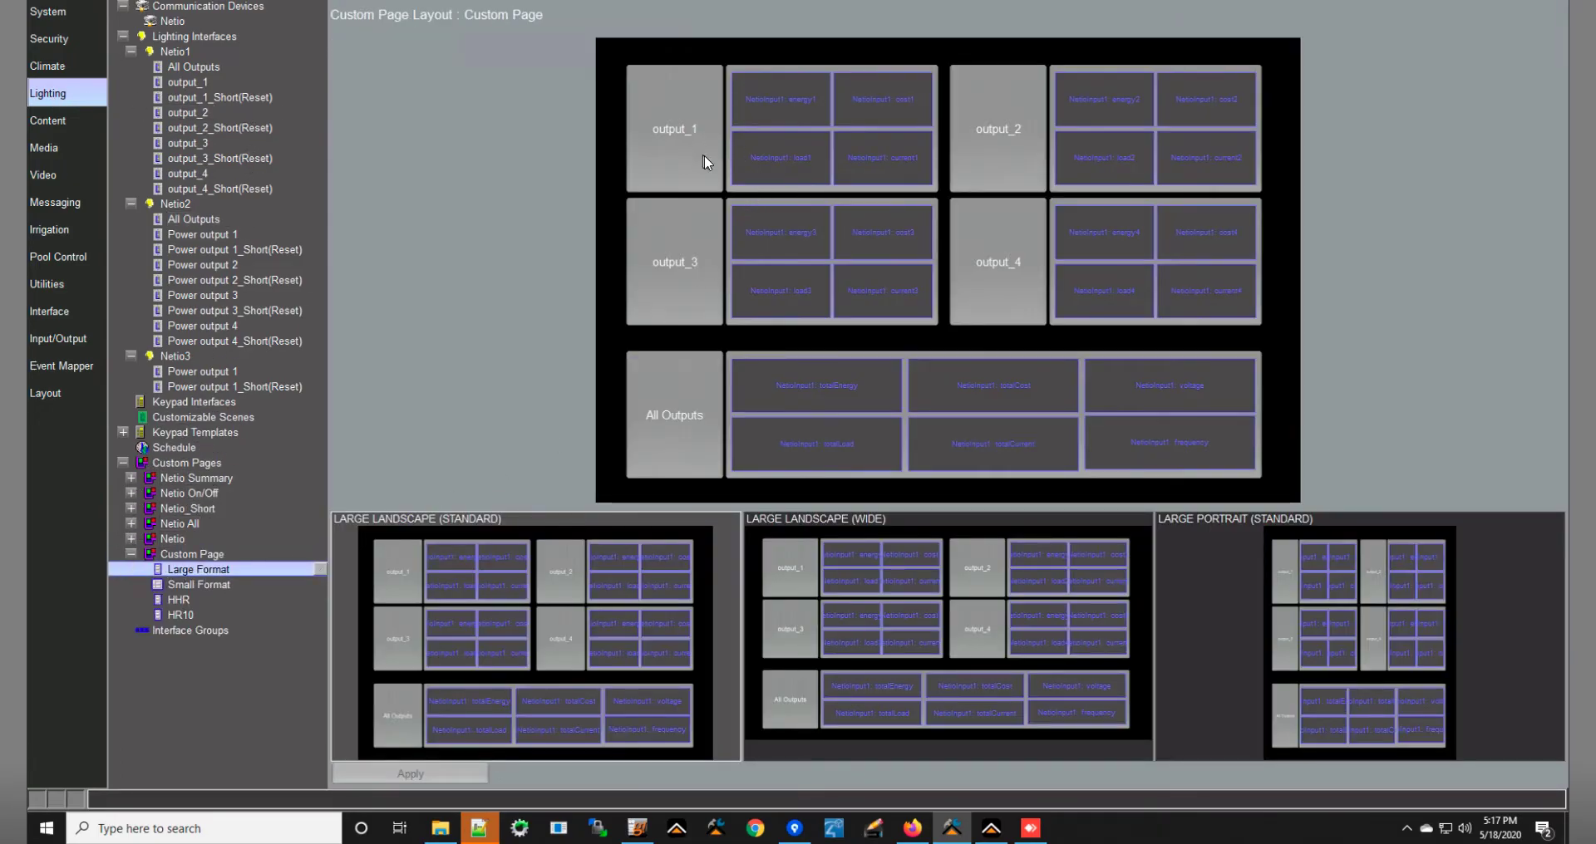
{"action": "left_click", "coordinate": [683, 92]}
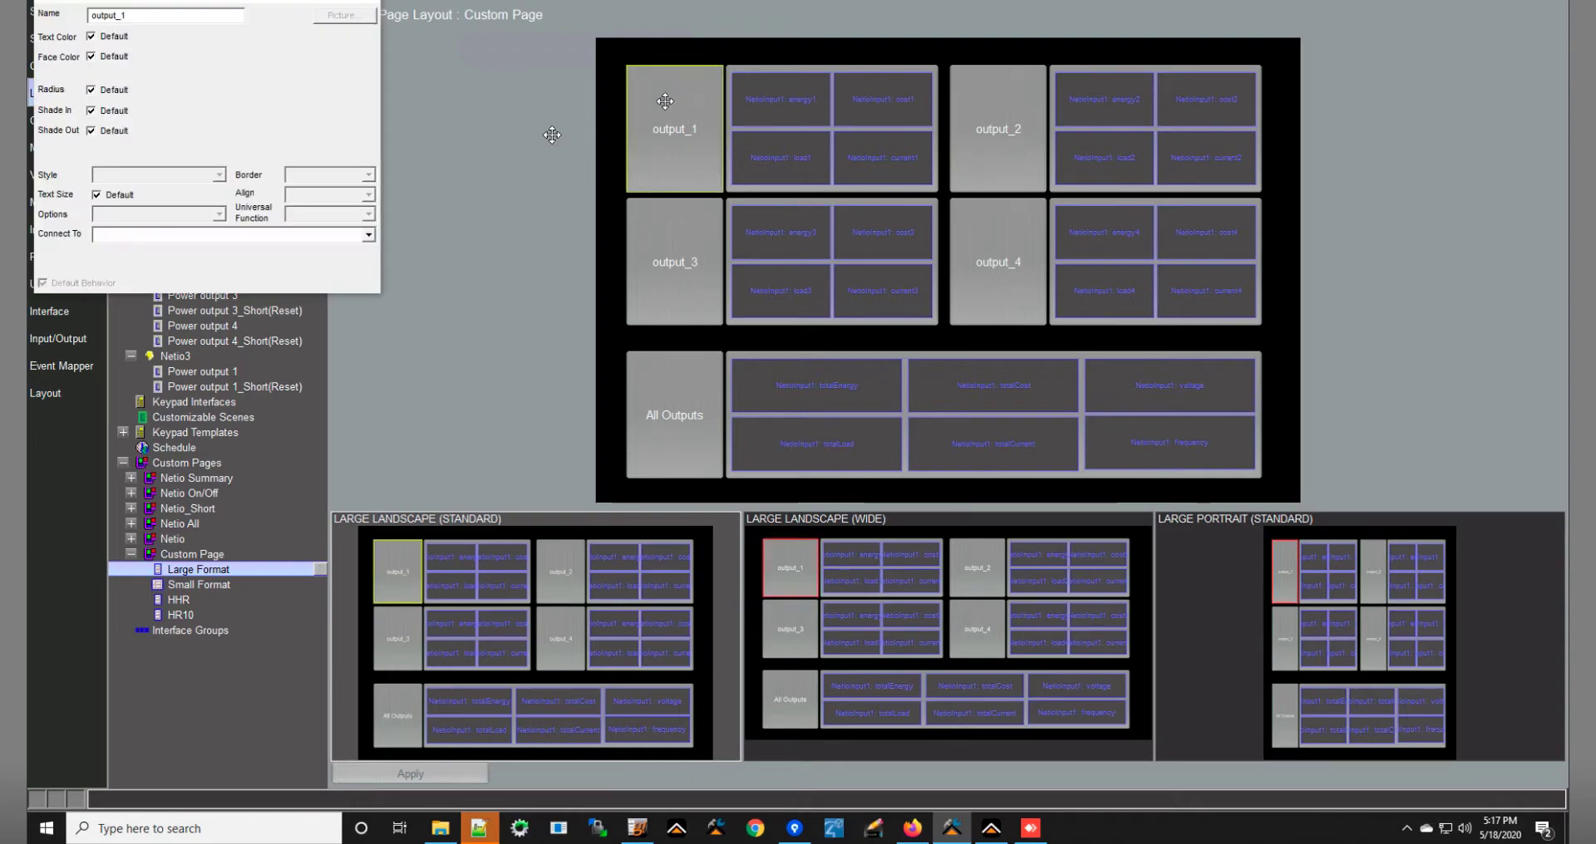
{"action": "left_click", "coordinate": [368, 234]}
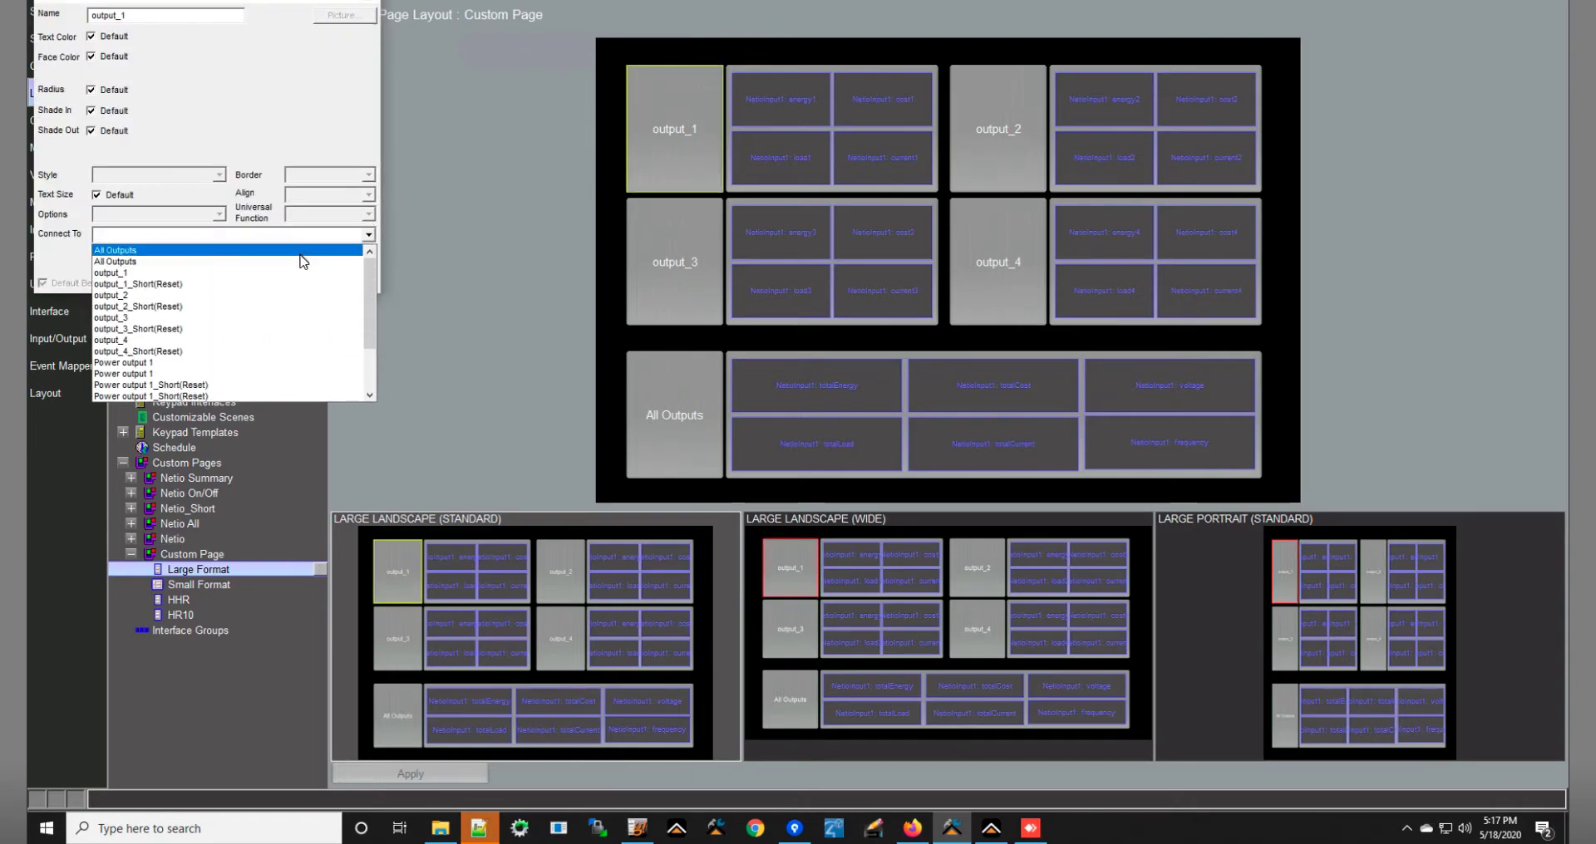
{"action": "left_click", "coordinate": [252, 277]}
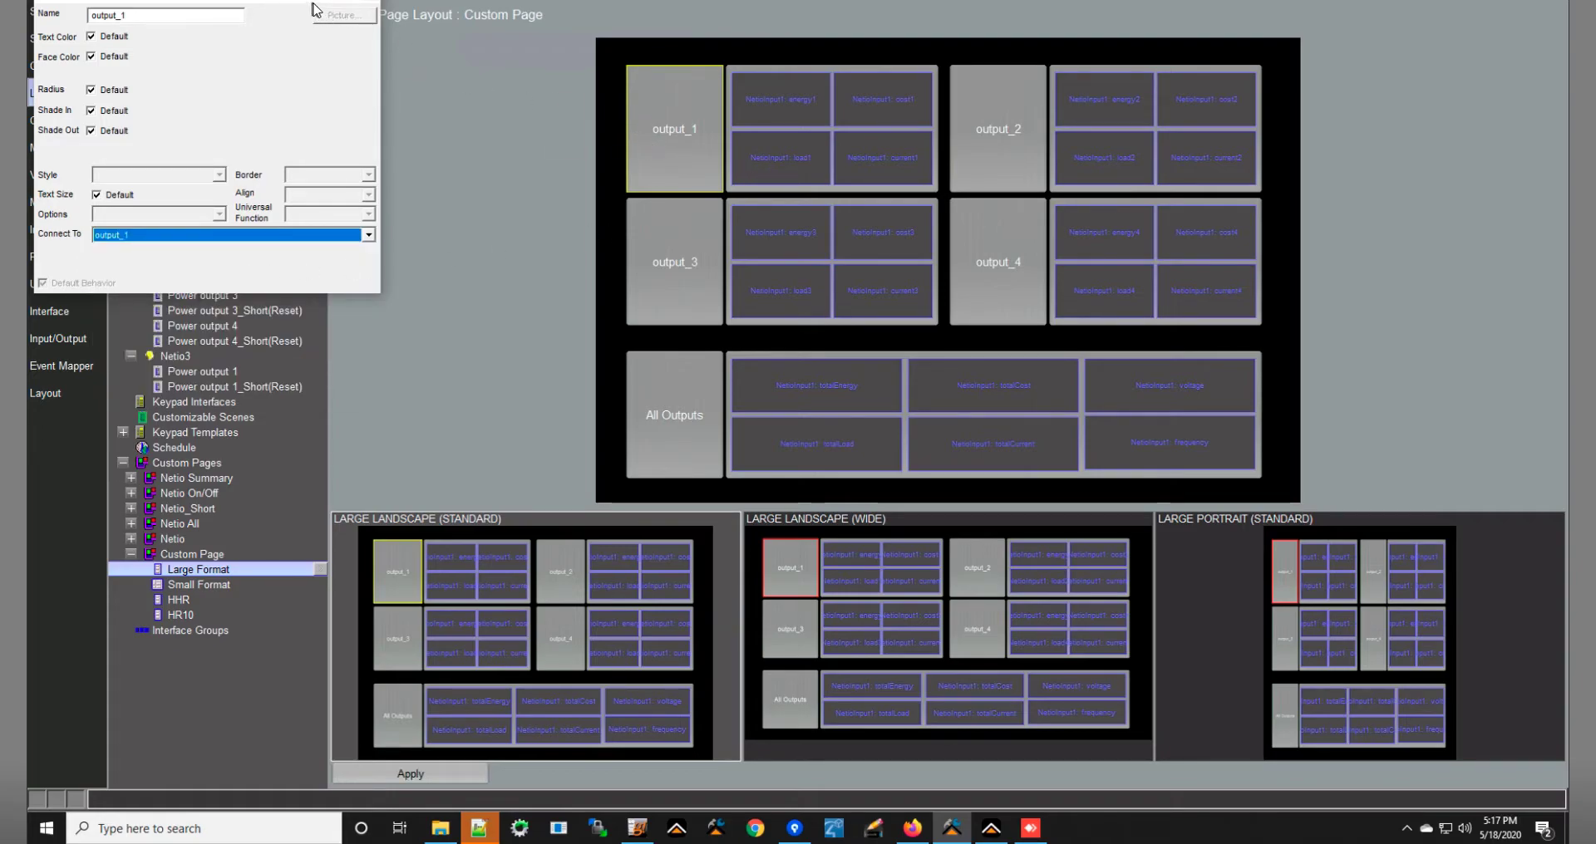
{"action": "left_click_drag", "start_coordinate": [314, 10], "coordinate": [454, 102]}
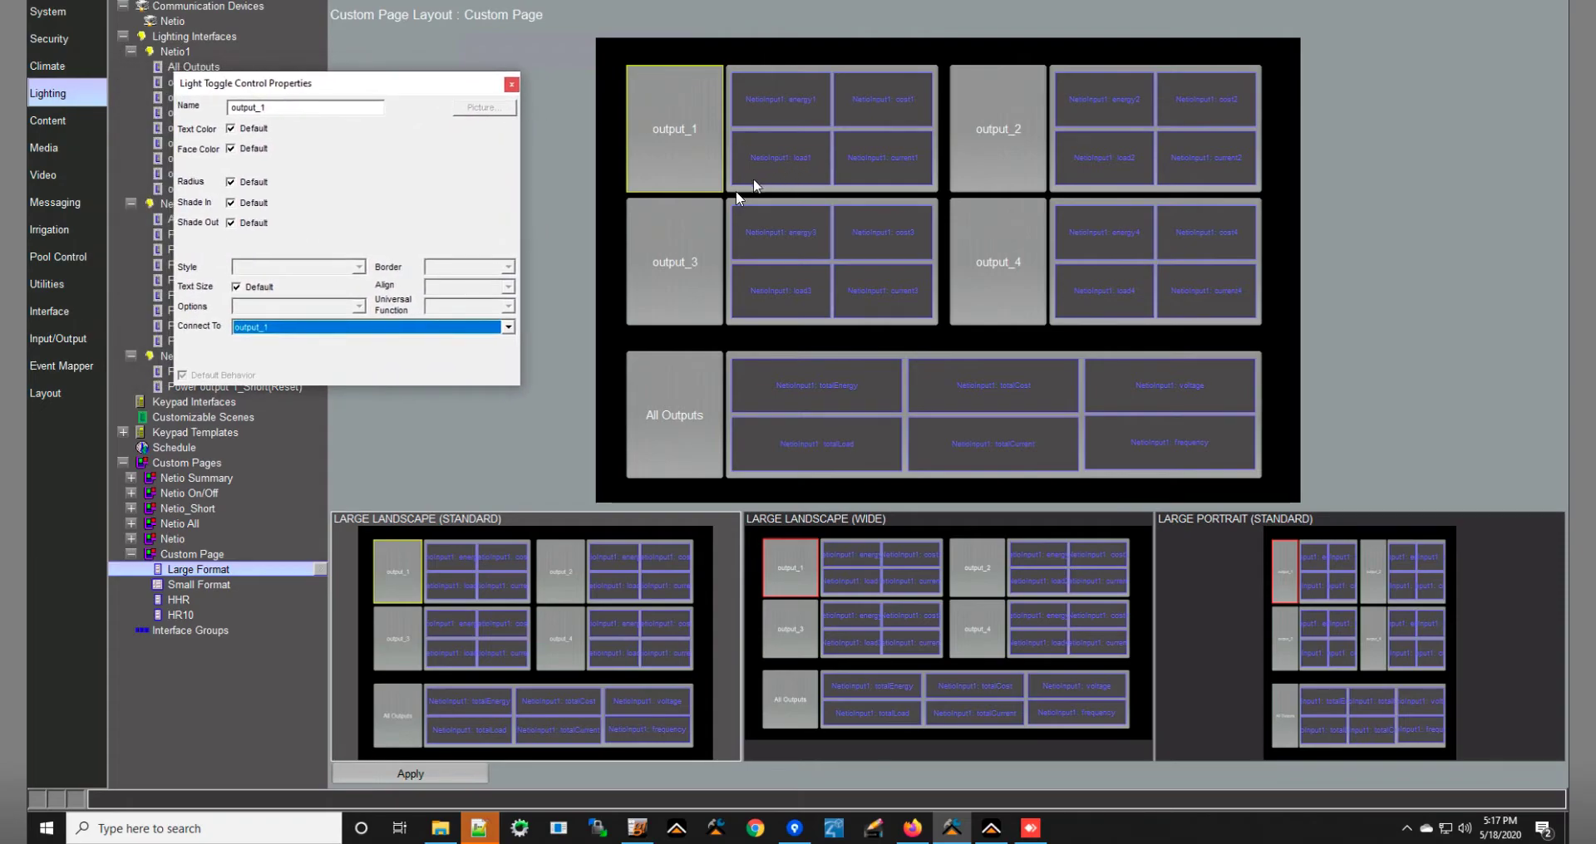
{"action": "left_click", "coordinate": [511, 84]}
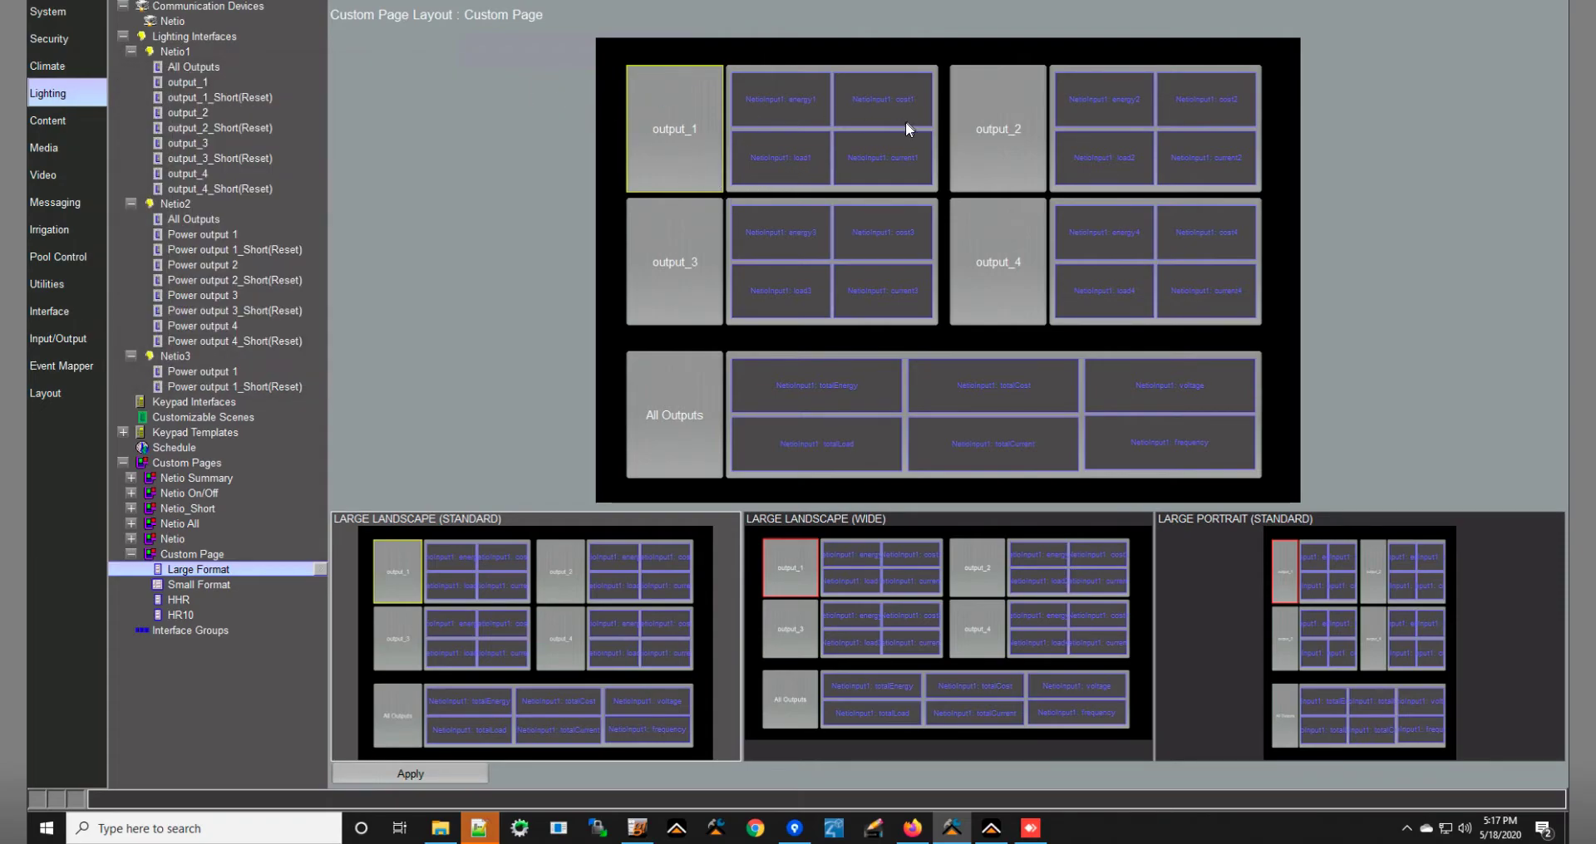
Connect output_1's energy gauge to NetioInput1: energy1 and its cost gauge to NetioInput1: cost1.
{"action": "double_click", "coordinate": [803, 113]}
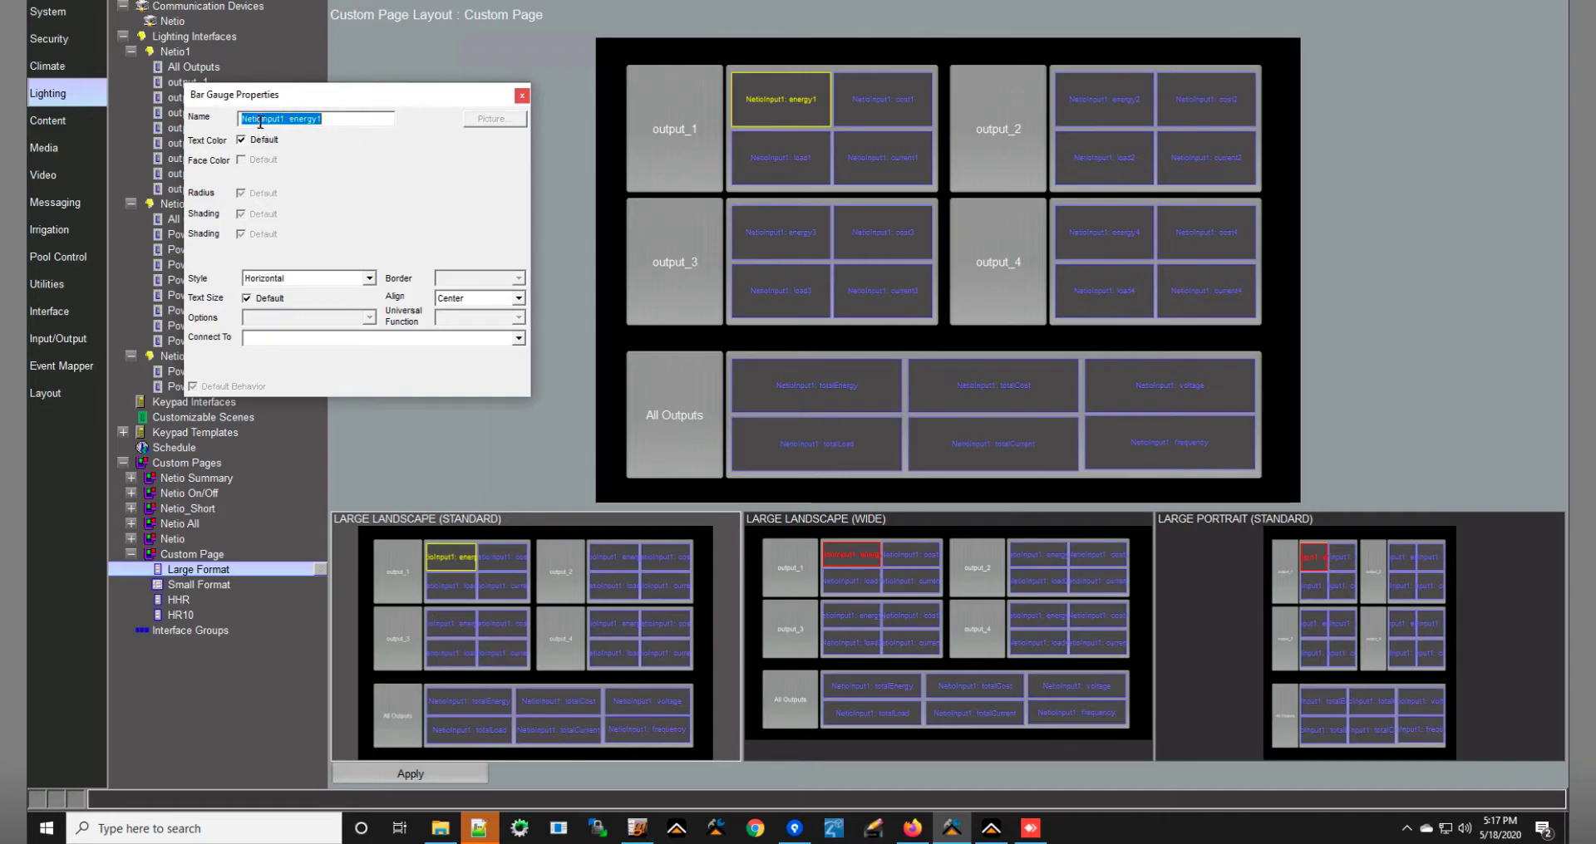
{"action": "left_click", "coordinate": [510, 339]}
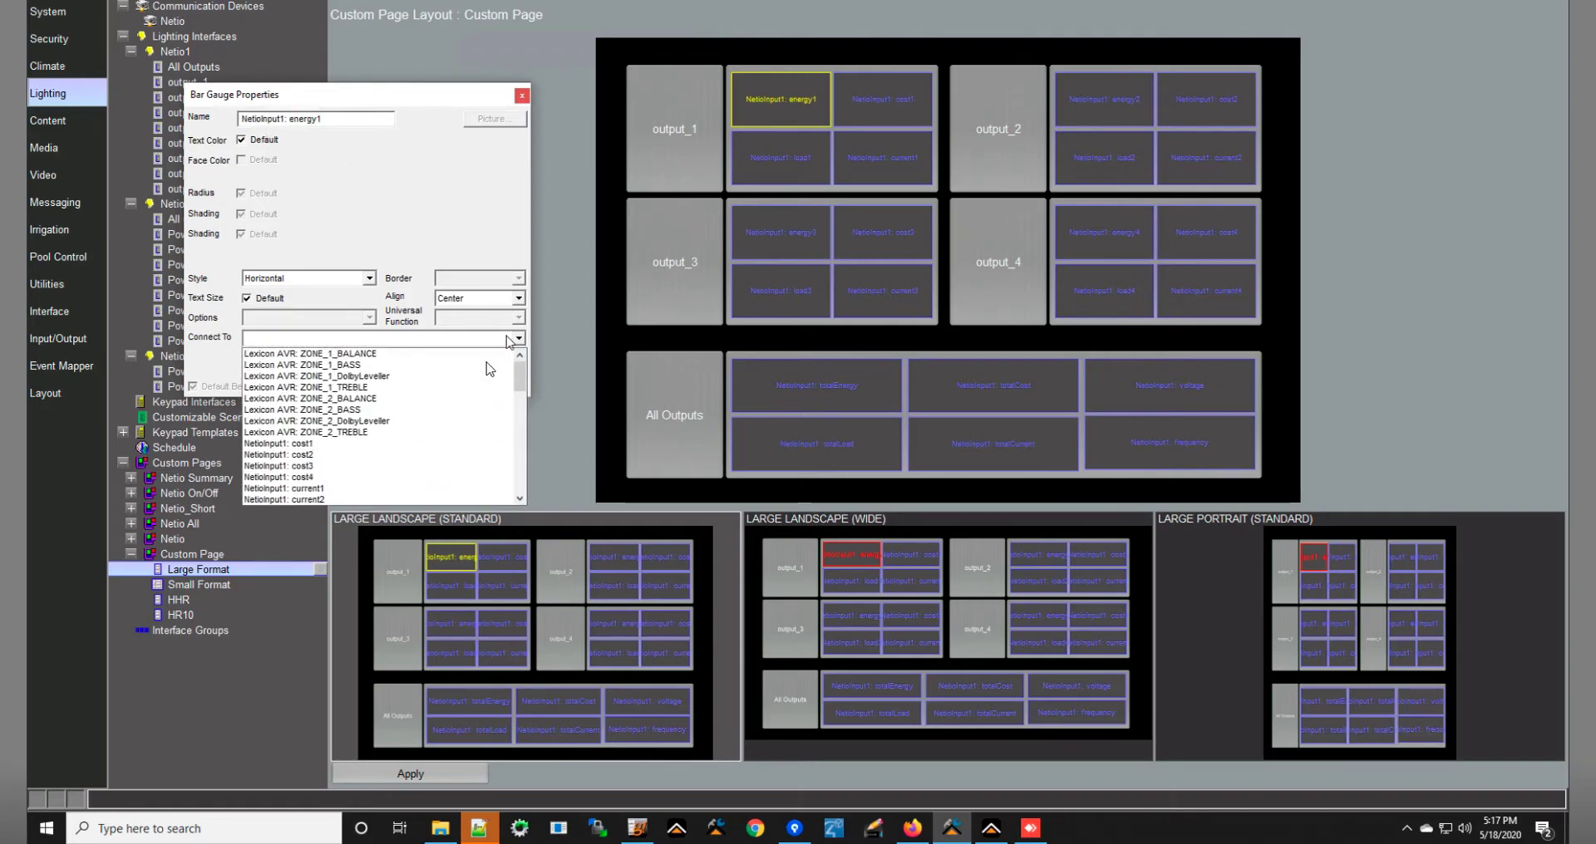
{"action": "scroll", "coordinate": [397, 465], "scroll_direction": "down", "scroll_amount": 3}
{"action": "scroll", "coordinate": [396, 471], "scroll_direction": "down", "scroll_amount": 1}
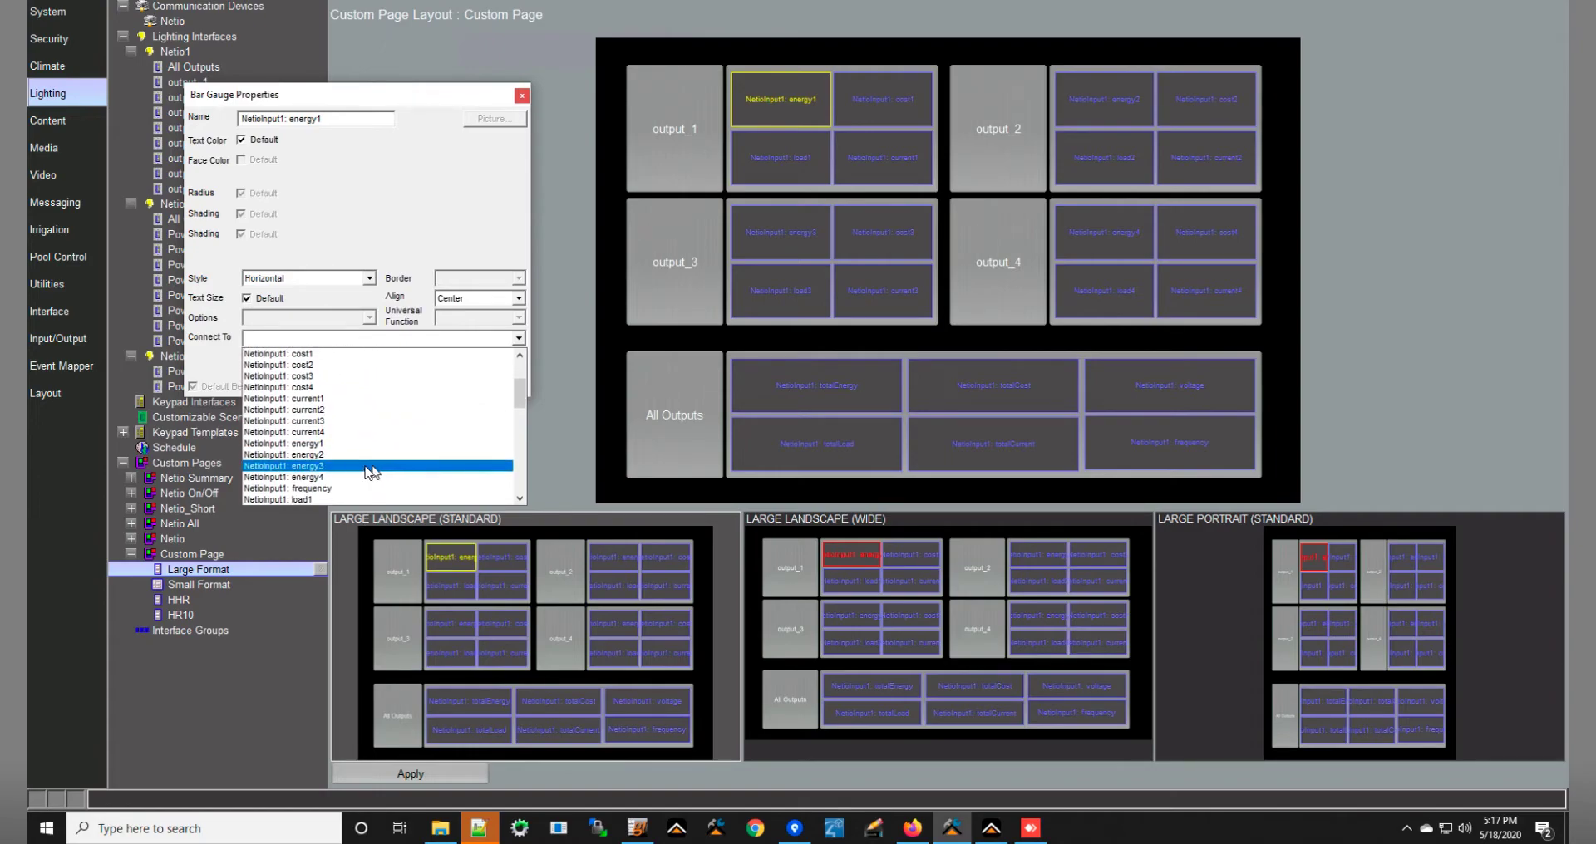
{"action": "left_click", "coordinate": [324, 444]}
{"action": "left_click", "coordinate": [865, 104]}
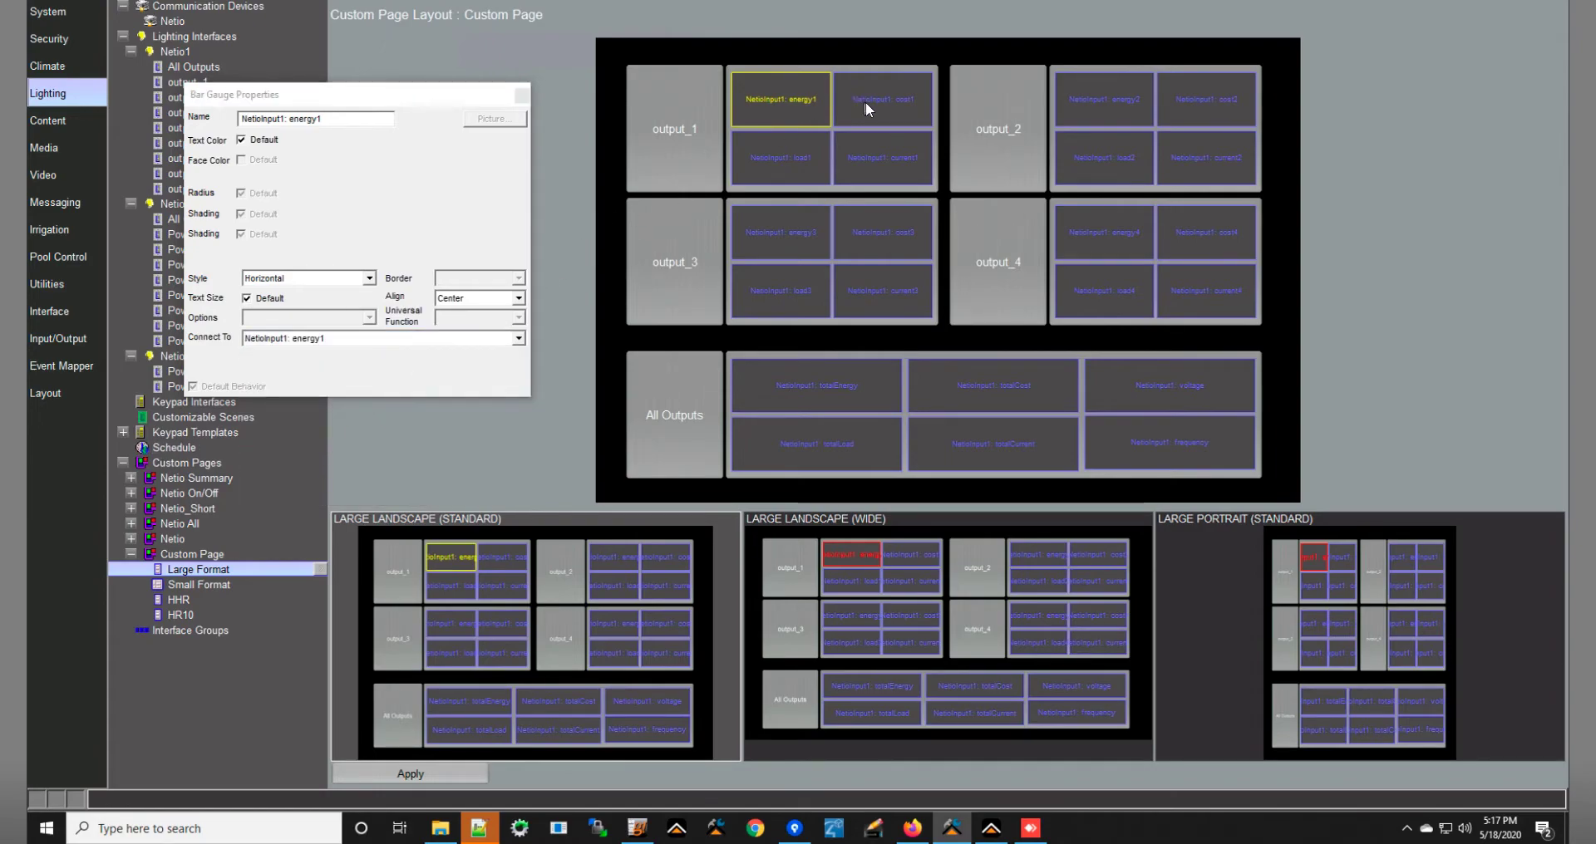
{"action": "left_click", "coordinate": [518, 339]}
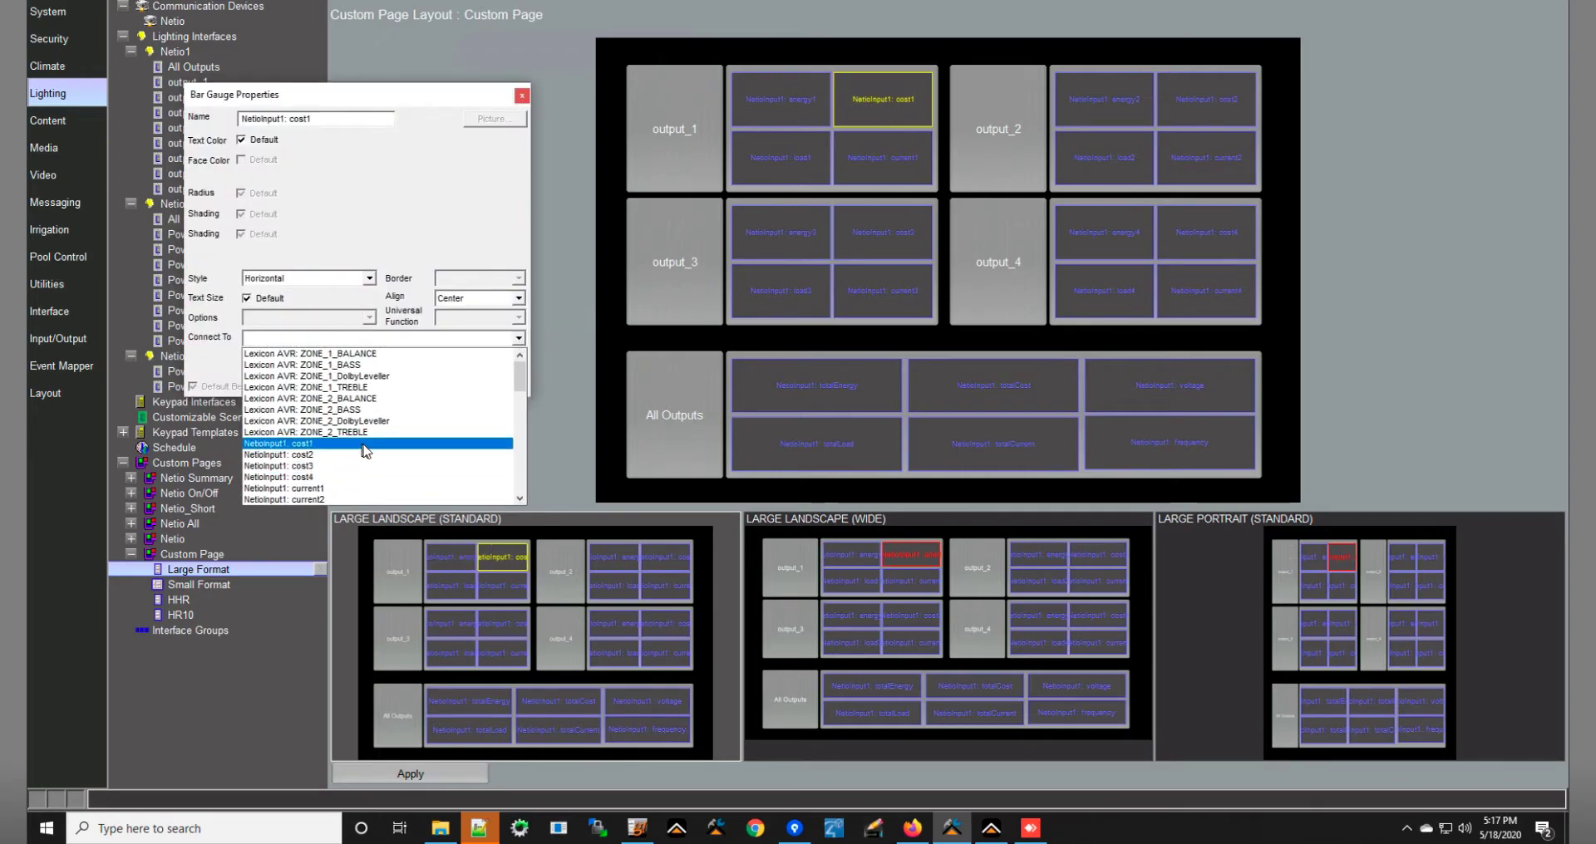
{"action": "left_click", "coordinate": [363, 444]}
Connect output_1's load gauge to NetioInput1: load1 and its current gauge to NetioInput1: current1.
{"action": "left_click", "coordinate": [794, 166]}
{"action": "double_click", "coordinate": [794, 166]}
{"action": "left_click", "coordinate": [461, 338]}
{"action": "scroll", "coordinate": [350, 465], "scroll_direction": "down", "scroll_amount": 4}
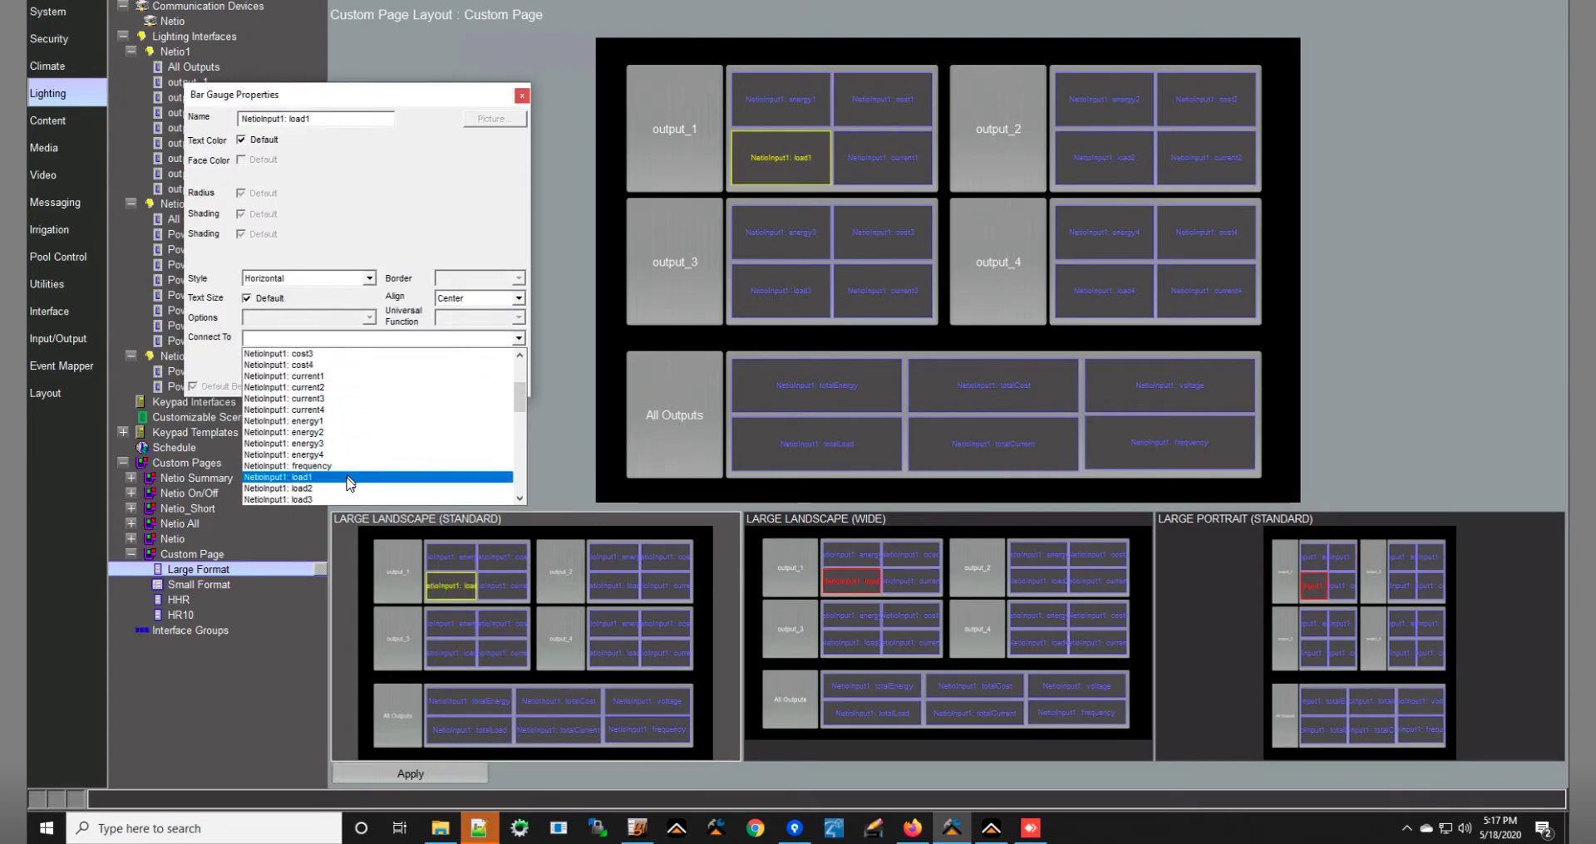
{"action": "left_click", "coordinate": [350, 479]}
{"action": "left_click", "coordinate": [874, 172]}
{"action": "left_click", "coordinate": [497, 338]}
{"action": "scroll", "coordinate": [428, 424], "scroll_direction": "down", "scroll_amount": 3}
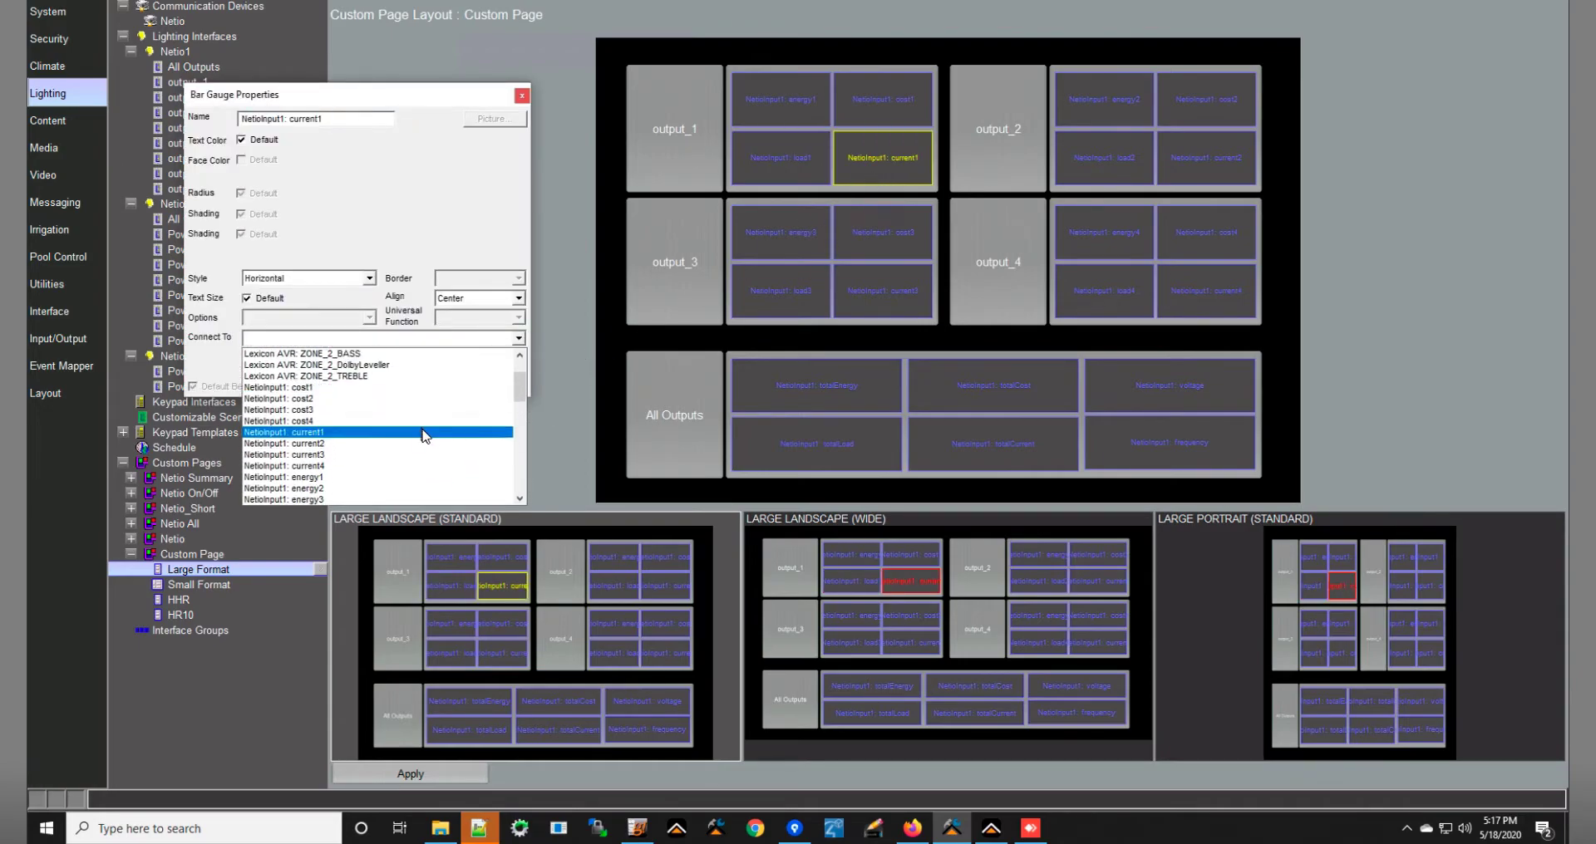
{"action": "left_click", "coordinate": [424, 433]}
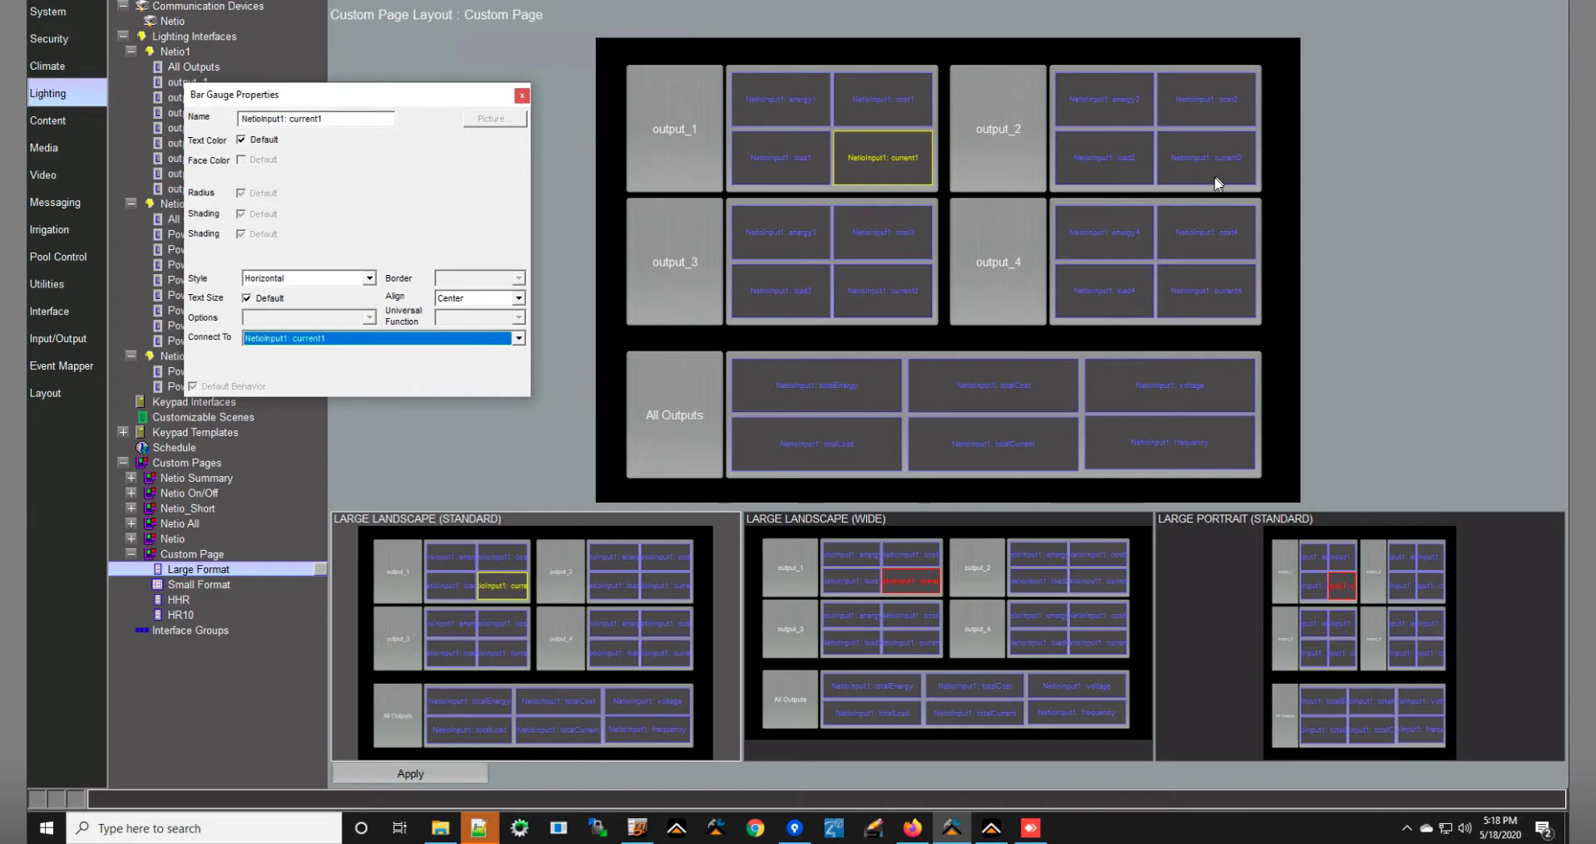
{"action": "left_click", "coordinate": [1269, 160]}
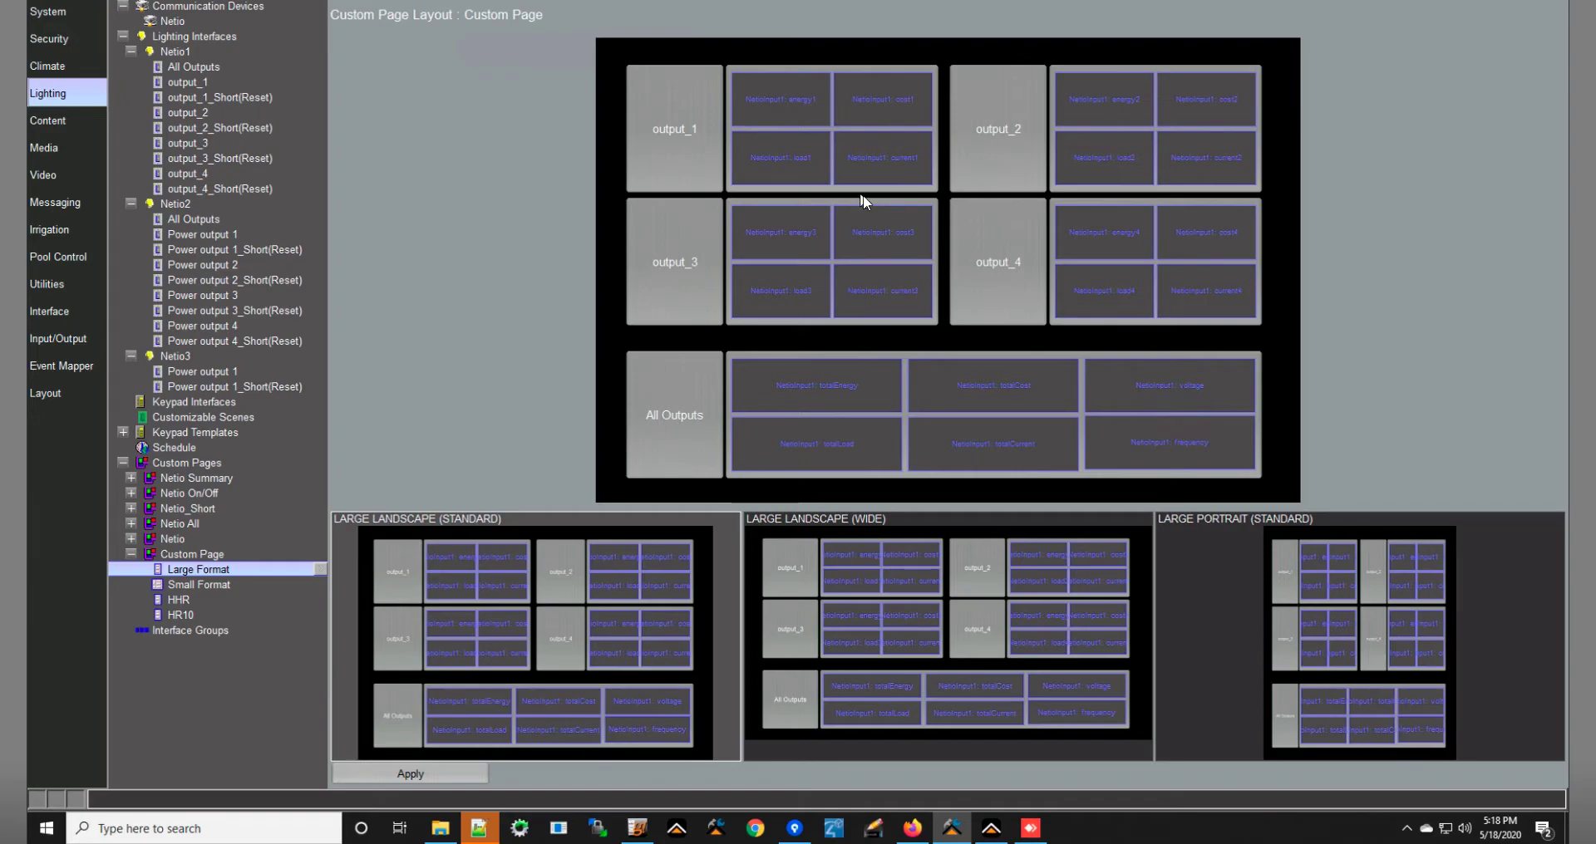
Connect the voltage gauge in the All Outputs section to NetioInput1: voltage.
{"action": "double_click", "coordinate": [1181, 391]}
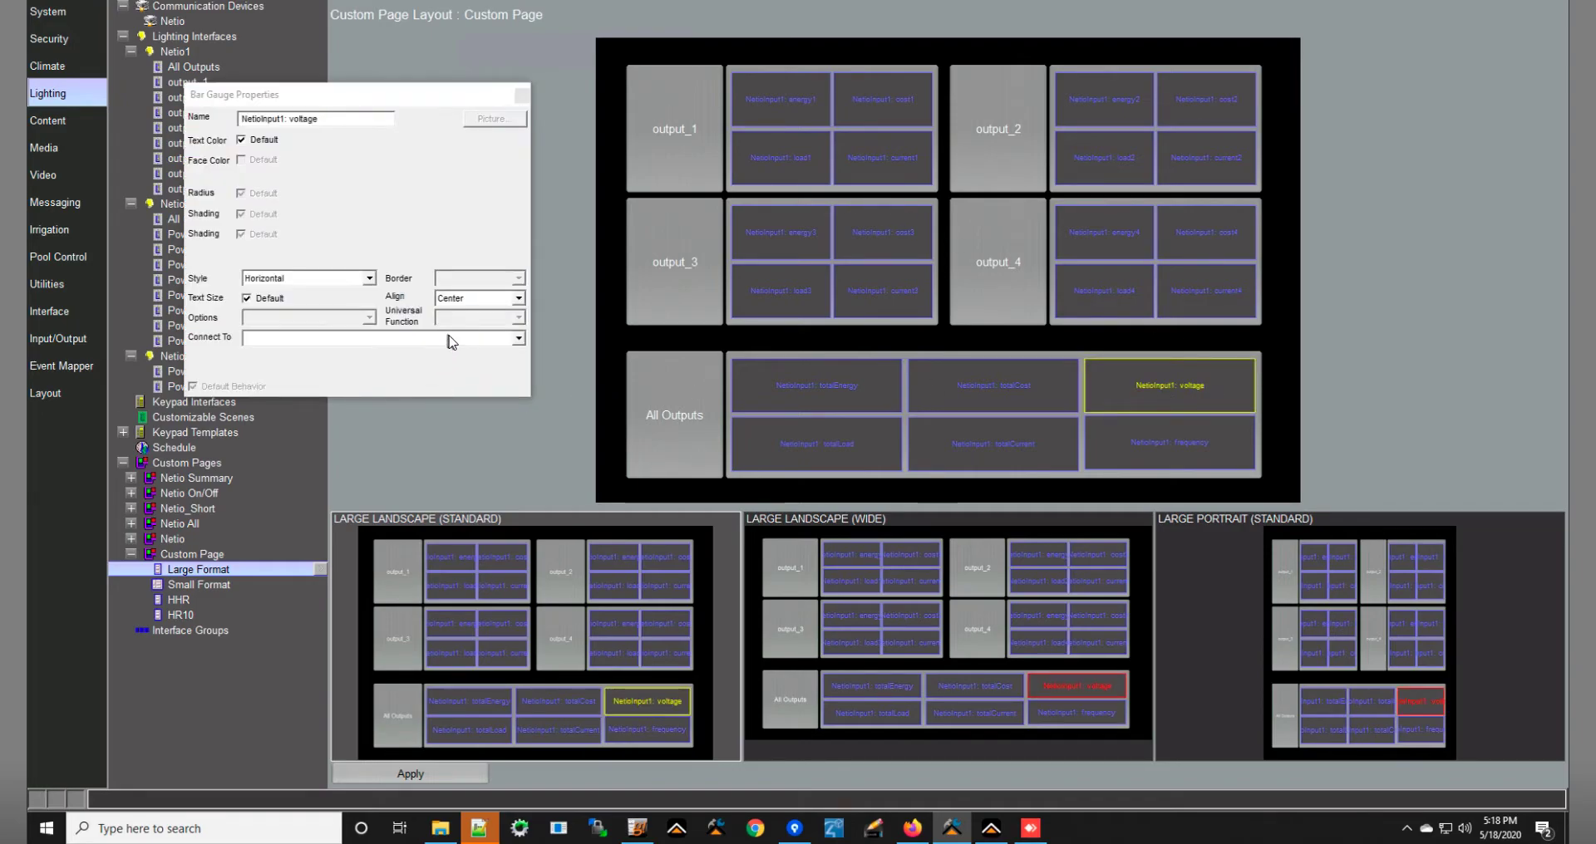
{"action": "left_click", "coordinate": [451, 341]}
{"action": "scroll", "coordinate": [421, 444], "scroll_direction": "down", "scroll_amount": 3}
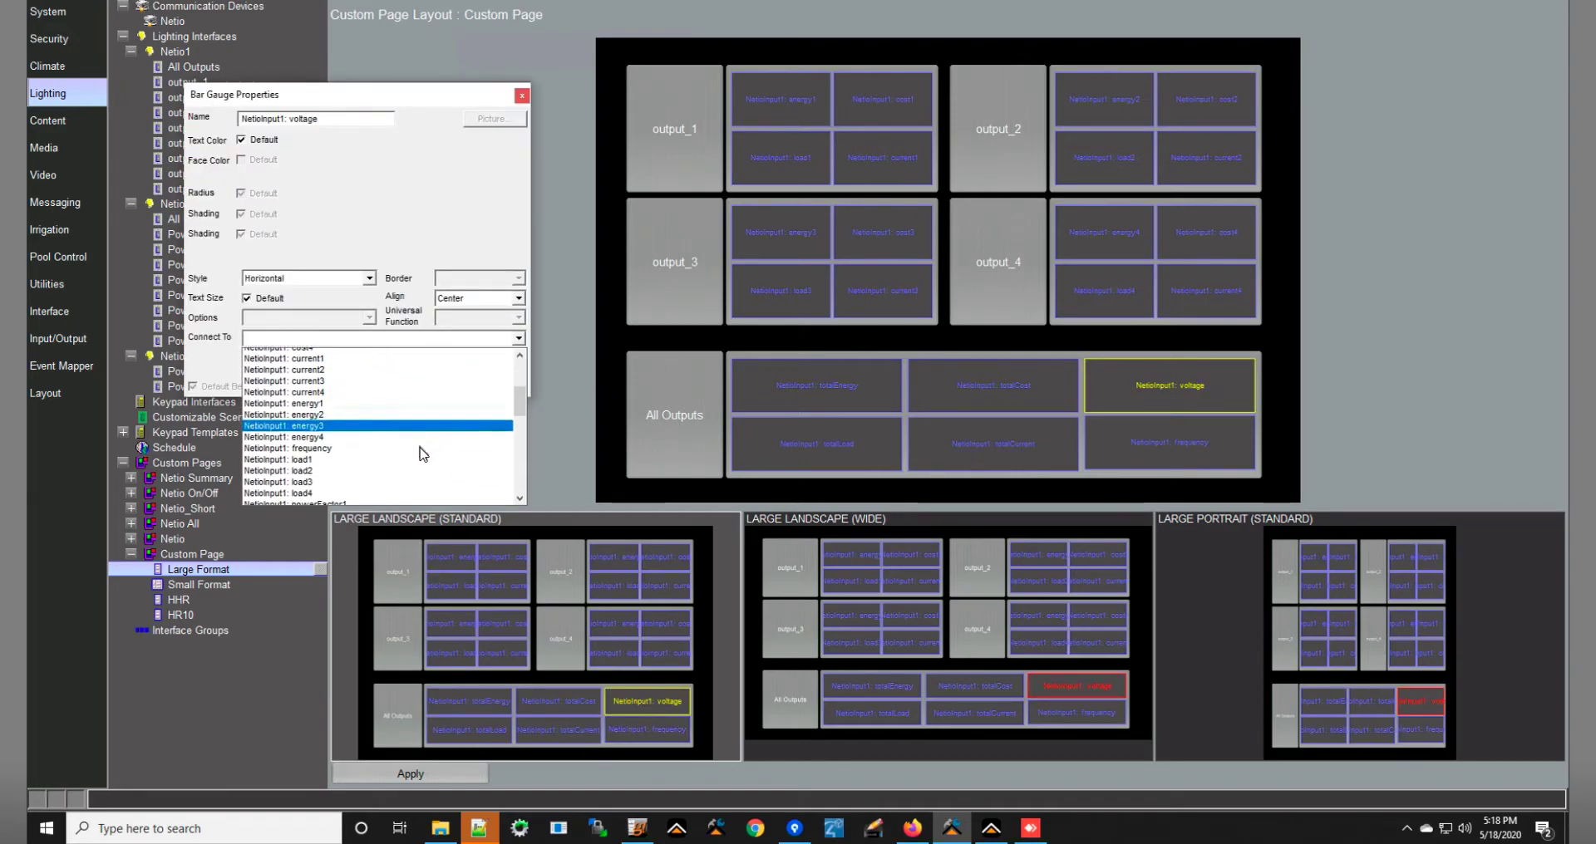
{"action": "scroll", "coordinate": [422, 453], "scroll_direction": "down", "scroll_amount": 4}
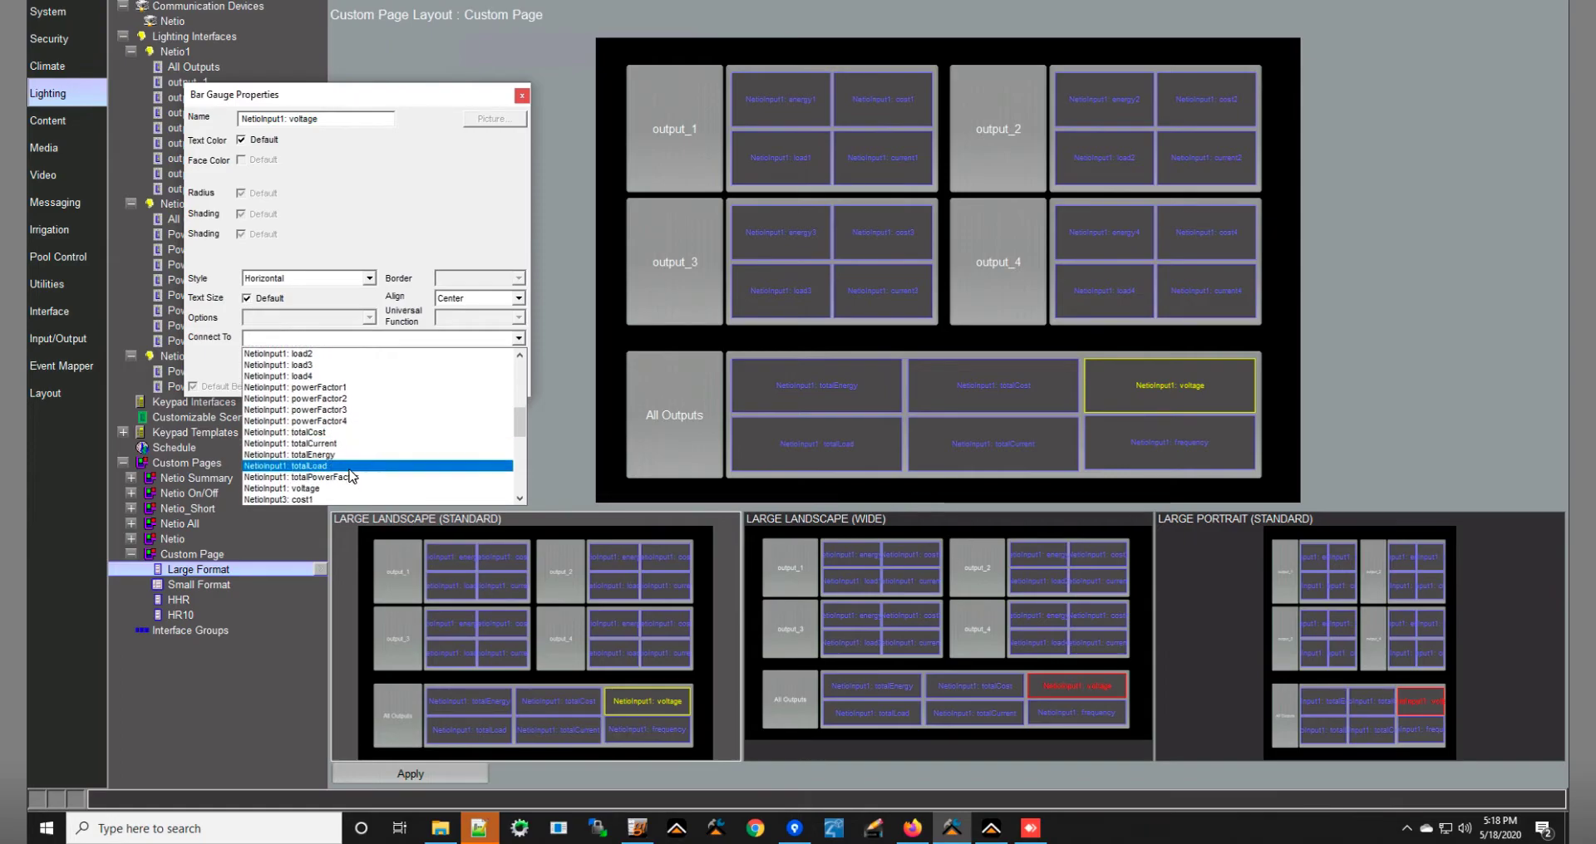
{"action": "scroll", "coordinate": [340, 449], "scroll_direction": "down", "scroll_amount": 2}
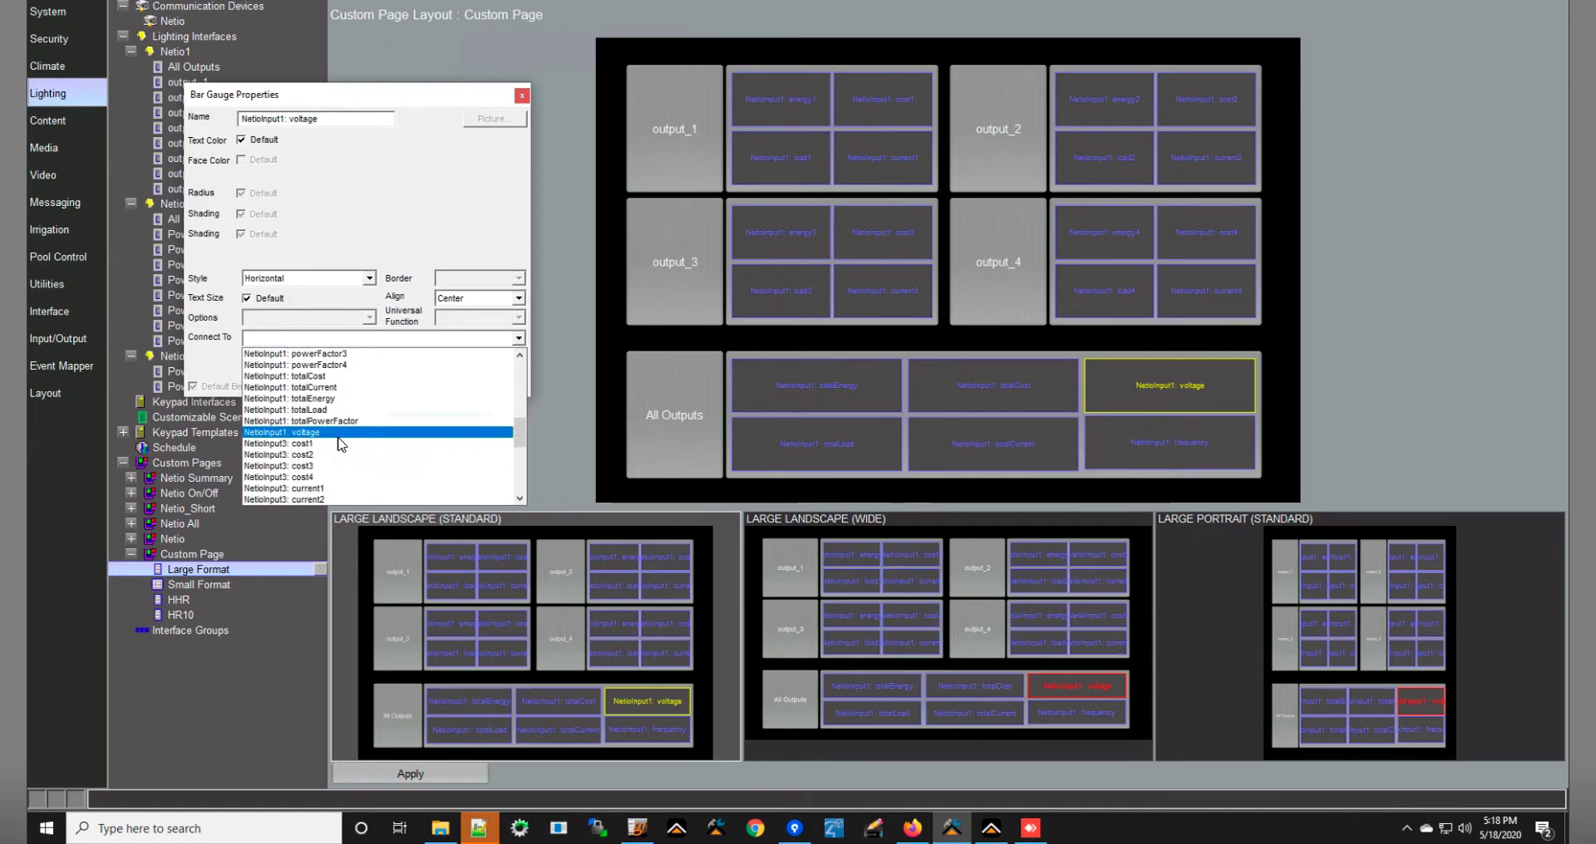
{"action": "left_click", "coordinate": [337, 434]}
Connect the frequency gauge in the All Outputs section to NetioInput1: frequency and apply the layout changes.
{"action": "left_click", "coordinate": [1133, 449]}
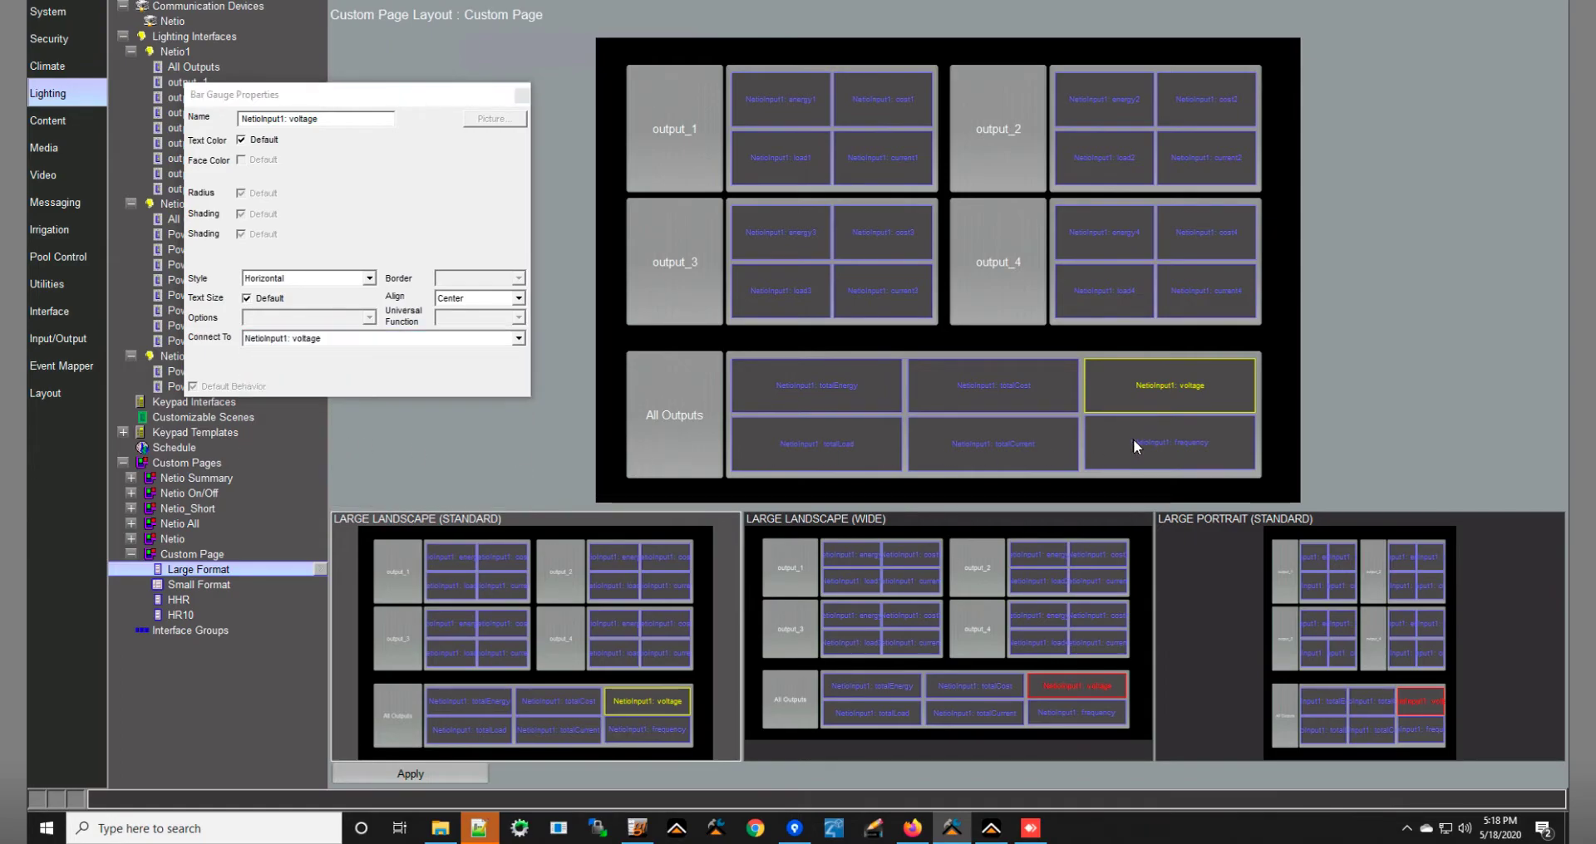
{"action": "left_click", "coordinate": [477, 339]}
{"action": "scroll", "coordinate": [406, 456], "scroll_direction": "down", "scroll_amount": 2}
{"action": "scroll", "coordinate": [407, 461], "scroll_direction": "down", "scroll_amount": 3}
{"action": "left_click", "coordinate": [417, 447]}
{"action": "left_click", "coordinate": [429, 780]}
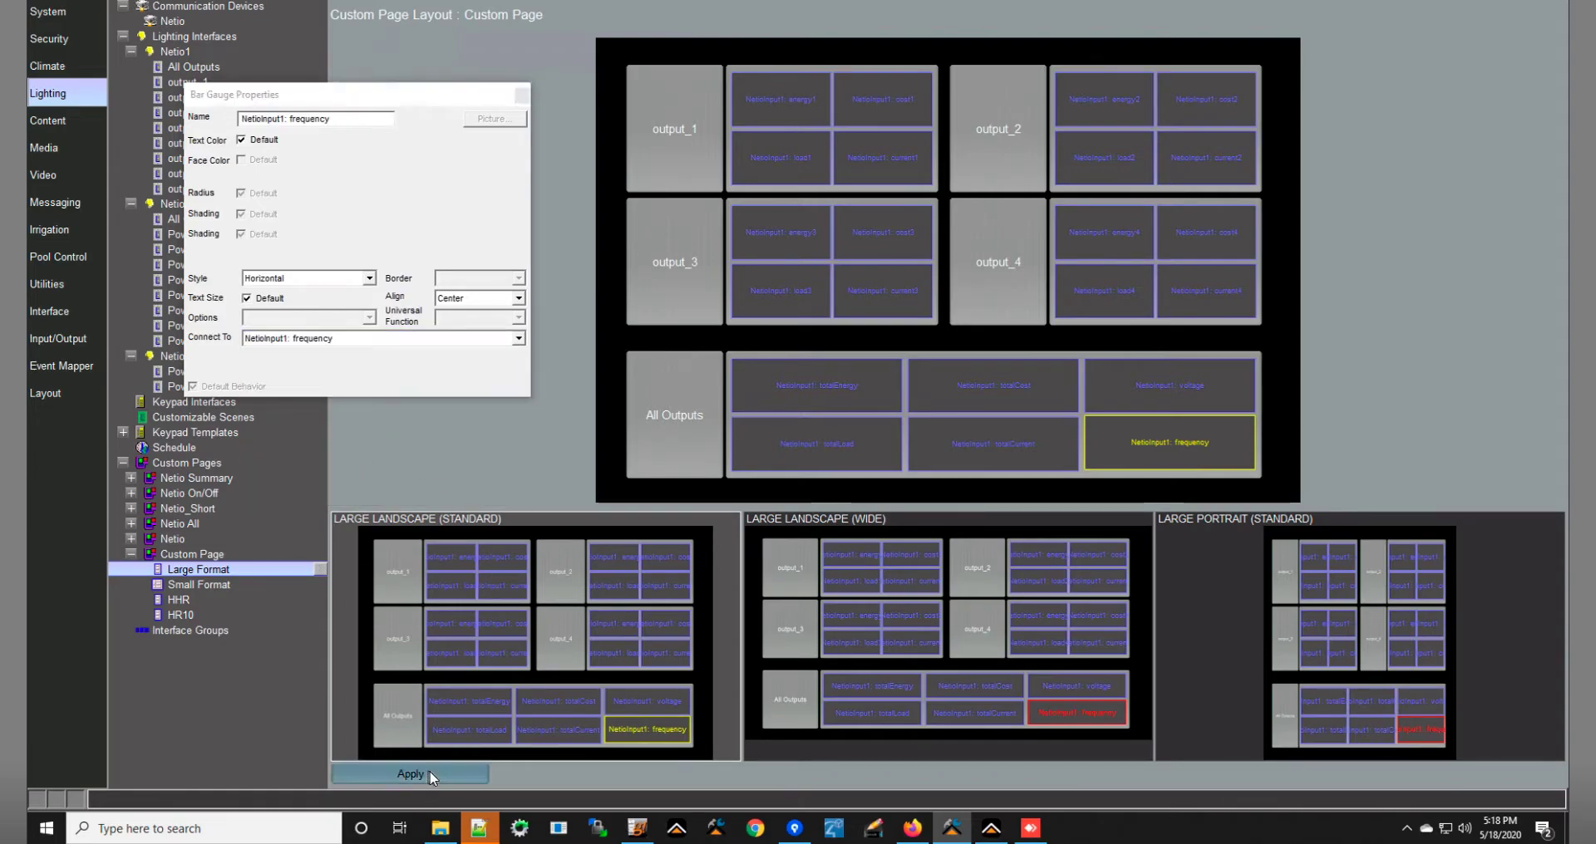
Close the gauge properties and regenerate the Small Format layout of Custom Page, overwriting its existing interface.
{"action": "left_click", "coordinate": [521, 98]}
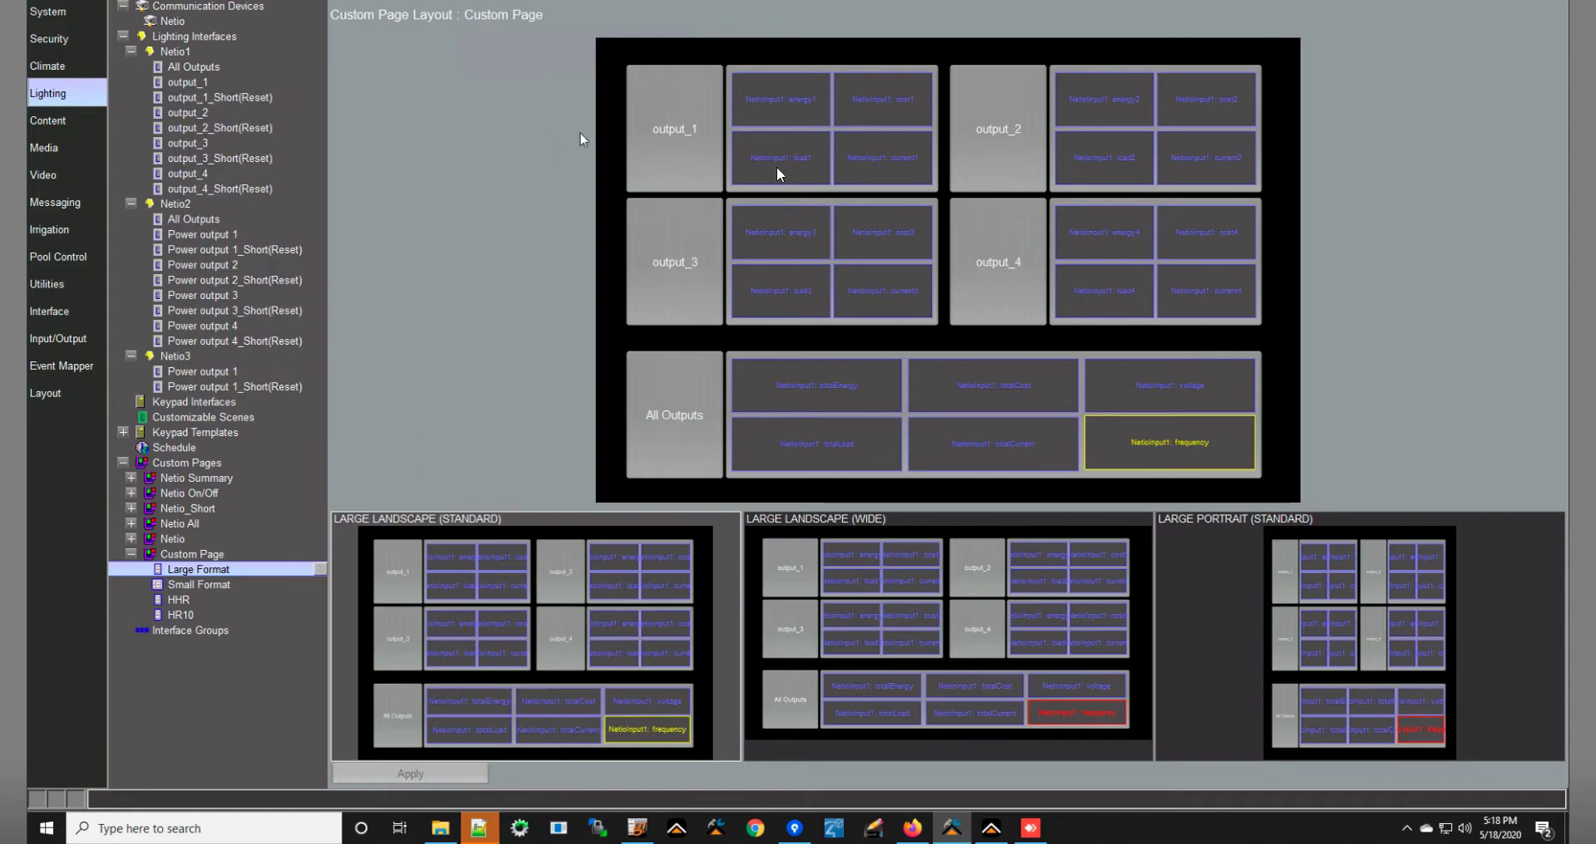
{"action": "right_click", "coordinate": [216, 583]}
{"action": "left_click", "coordinate": [272, 596]}
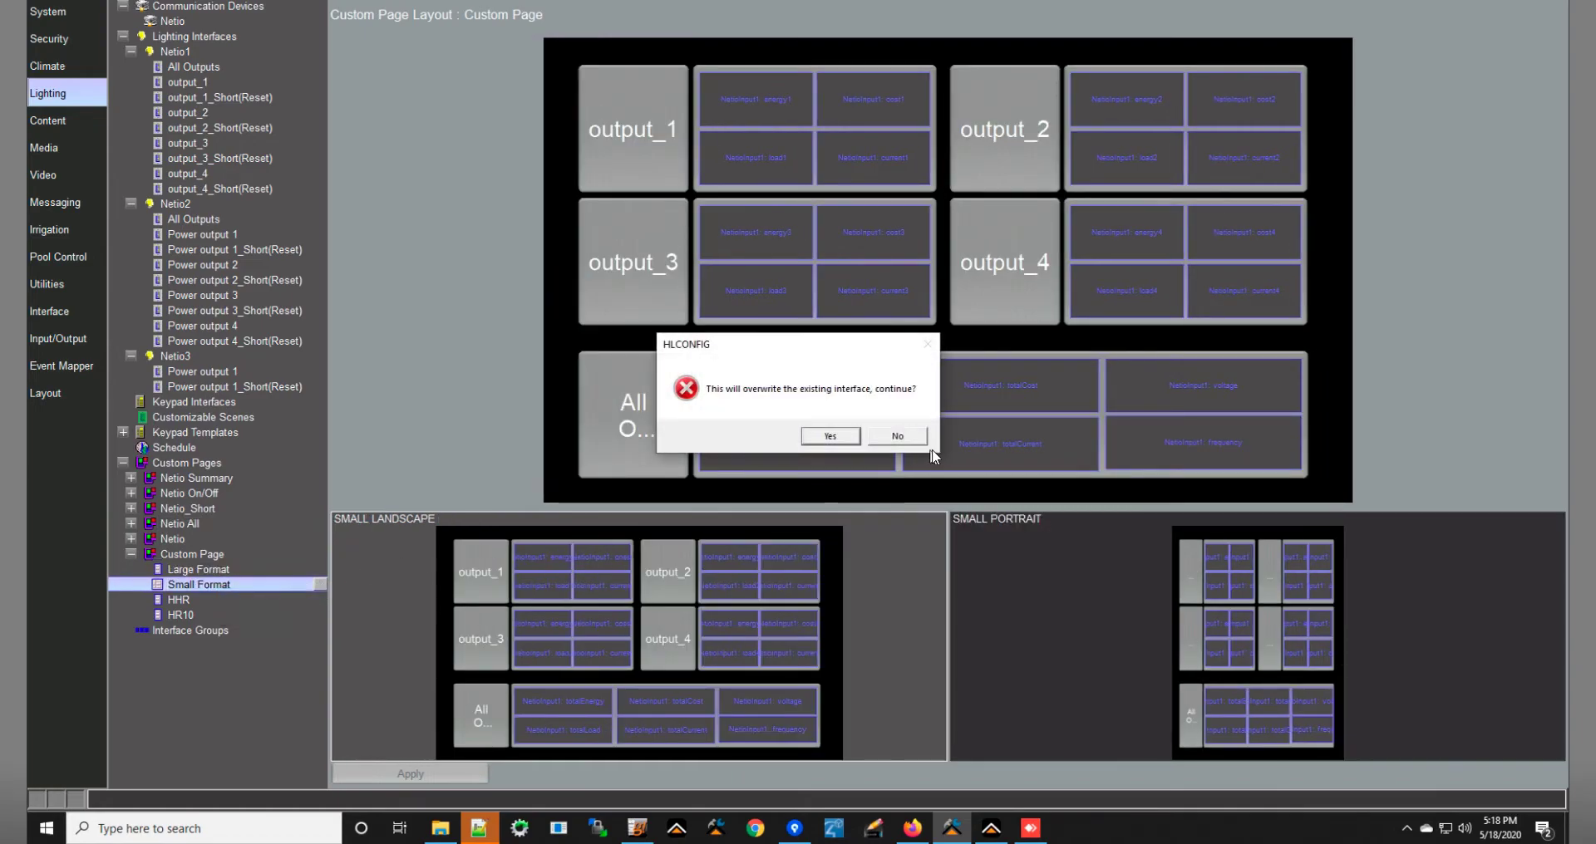
{"action": "left_click", "coordinate": [839, 433]}
Switch to ELAN Viewer and page forward to Custom Page to check its gauges and output buttons.
{"action": "left_click", "coordinate": [993, 825]}
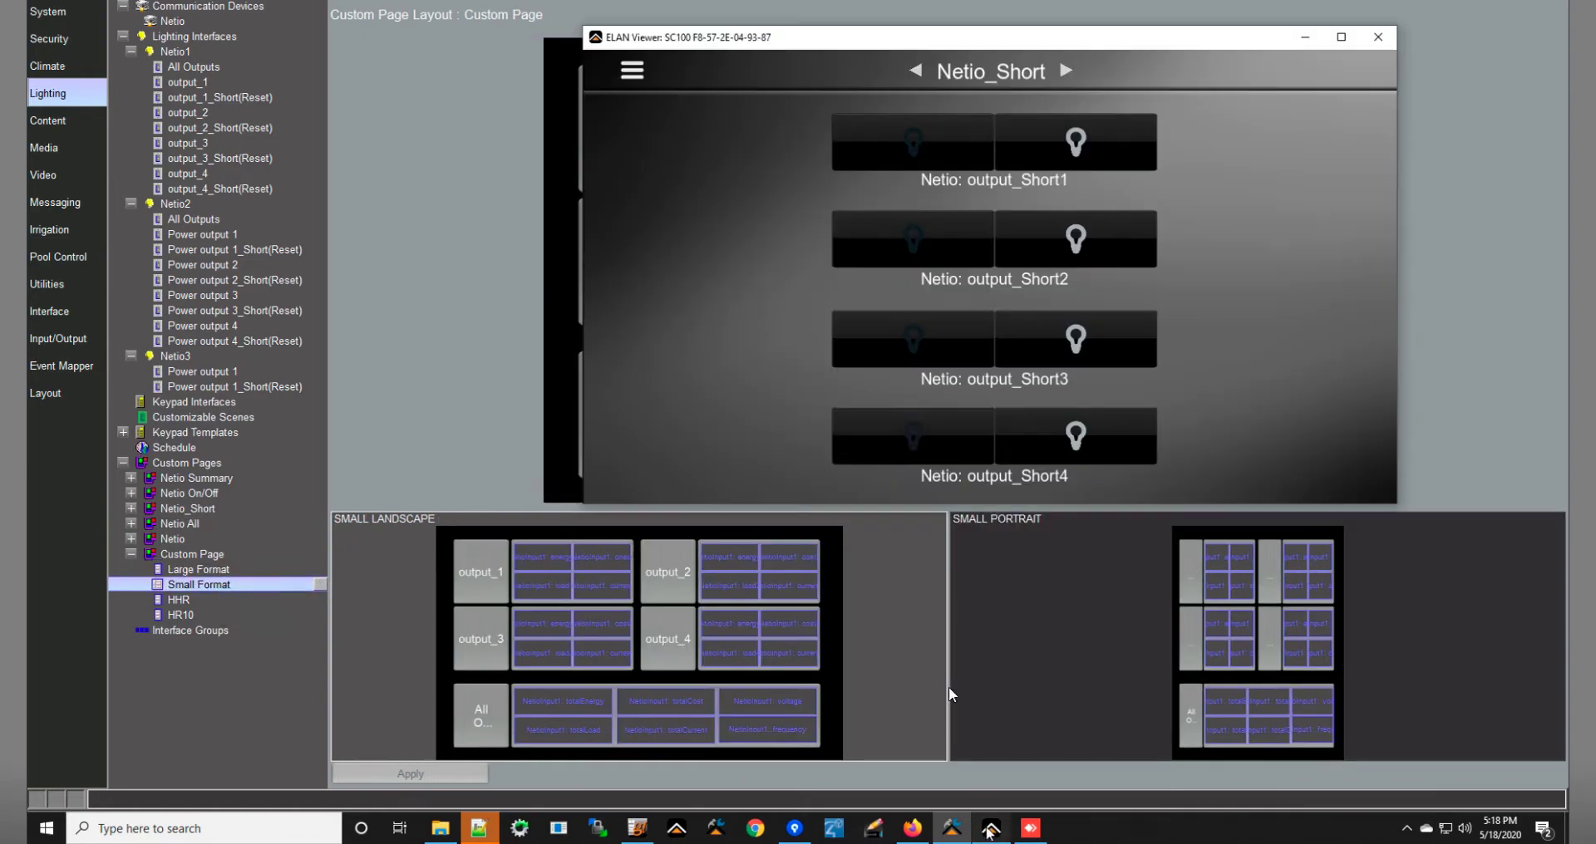
{"action": "left_click", "coordinate": [1066, 73]}
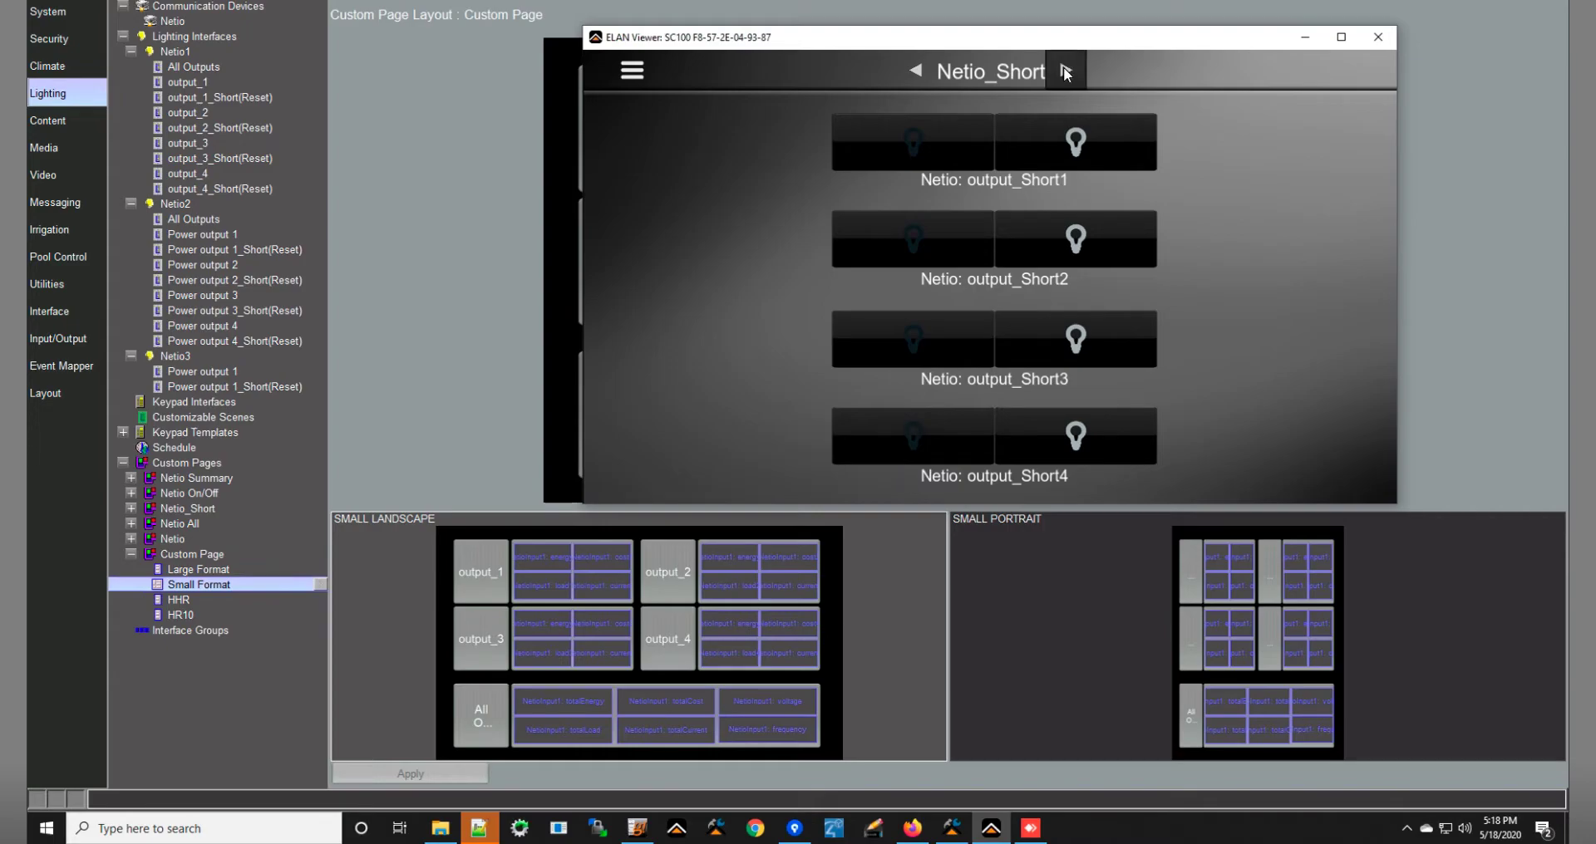
{"action": "left_click", "coordinate": [1059, 72]}
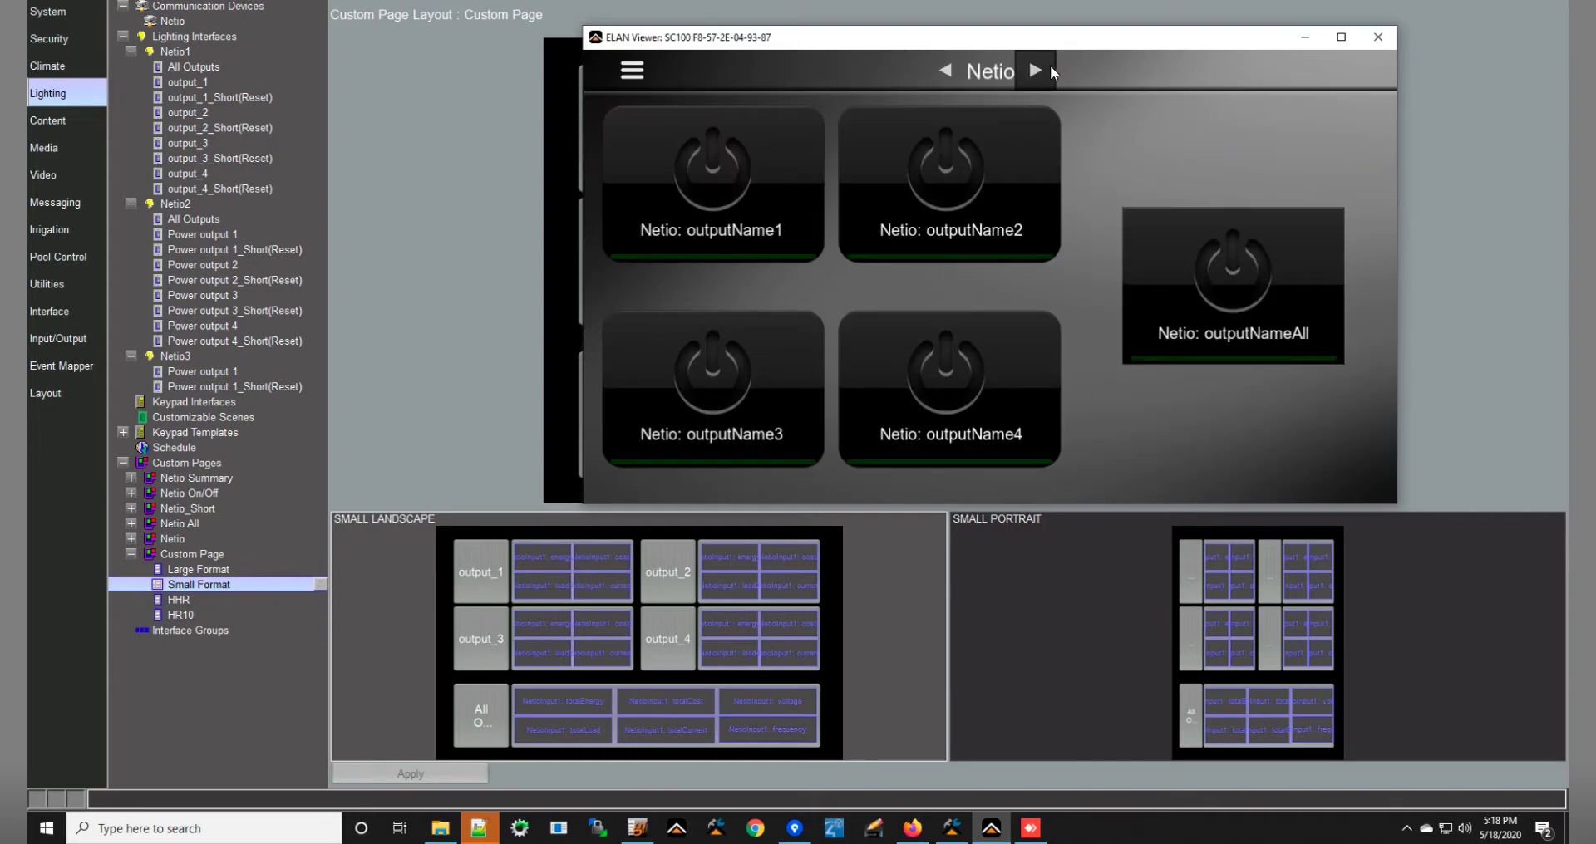
{"action": "left_click", "coordinate": [1050, 65]}
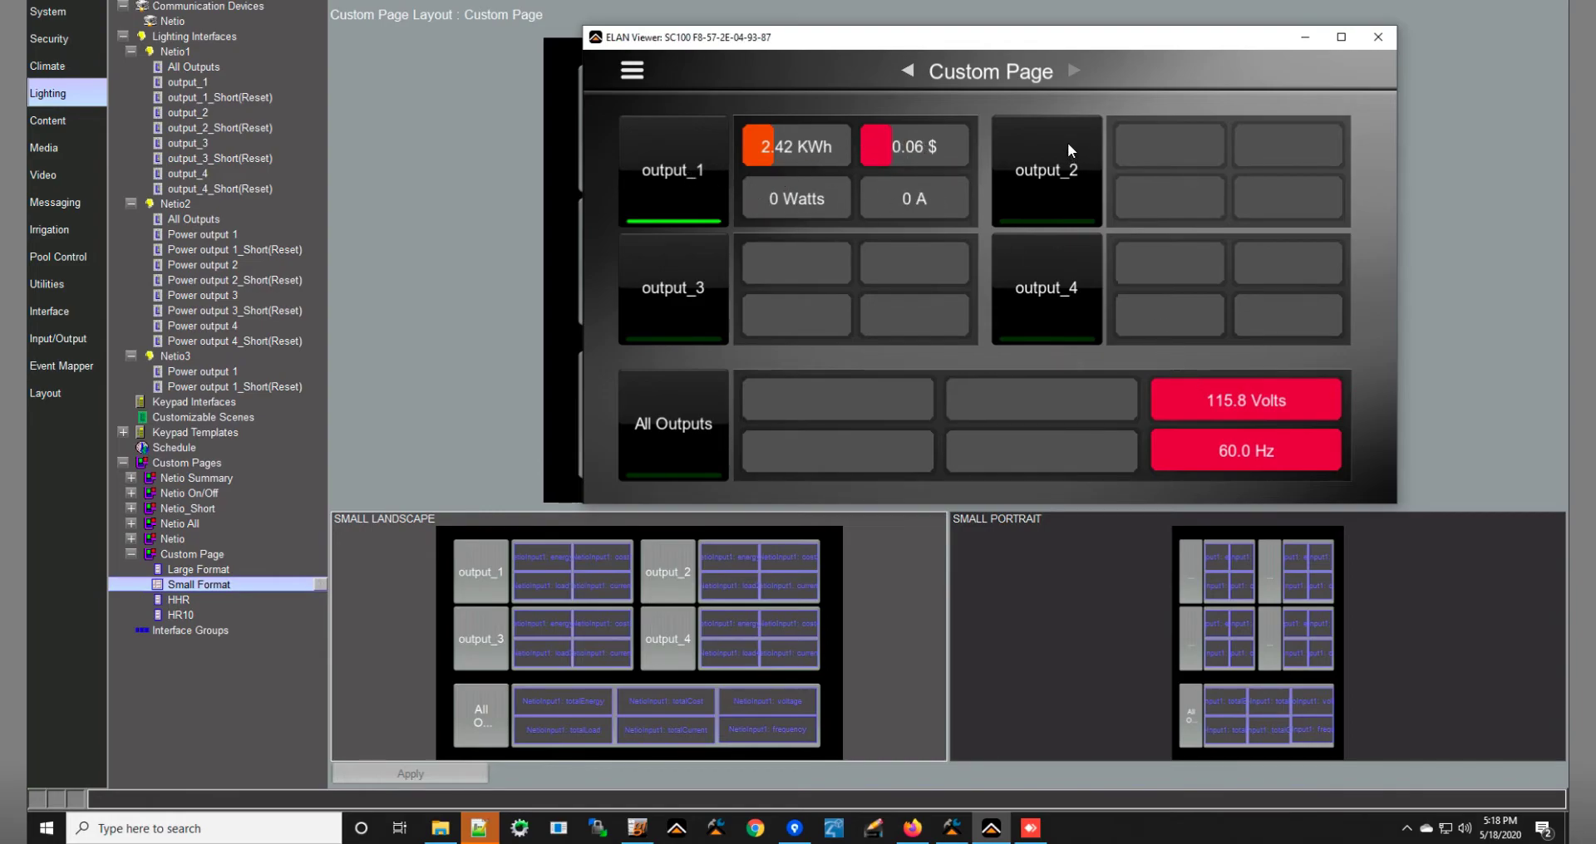
Go back through the Netio pages in ELAN Viewer to examine the Netio Summary page.
{"action": "left_click", "coordinate": [910, 73]}
{"action": "left_click", "coordinate": [934, 70]}
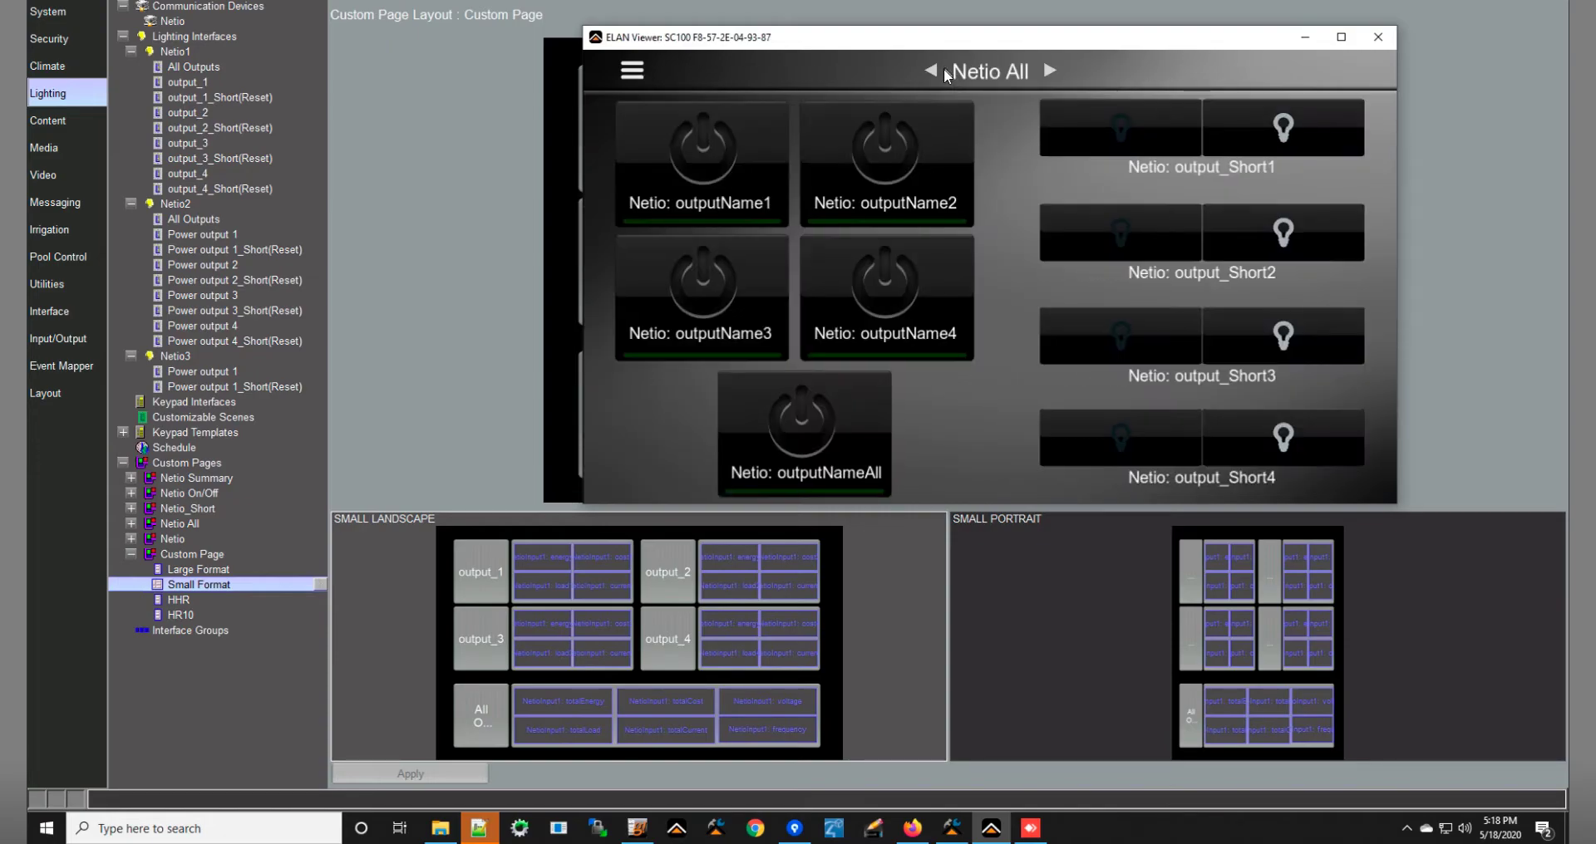
{"action": "left_click", "coordinate": [933, 70]}
{"action": "left_click", "coordinate": [926, 69]}
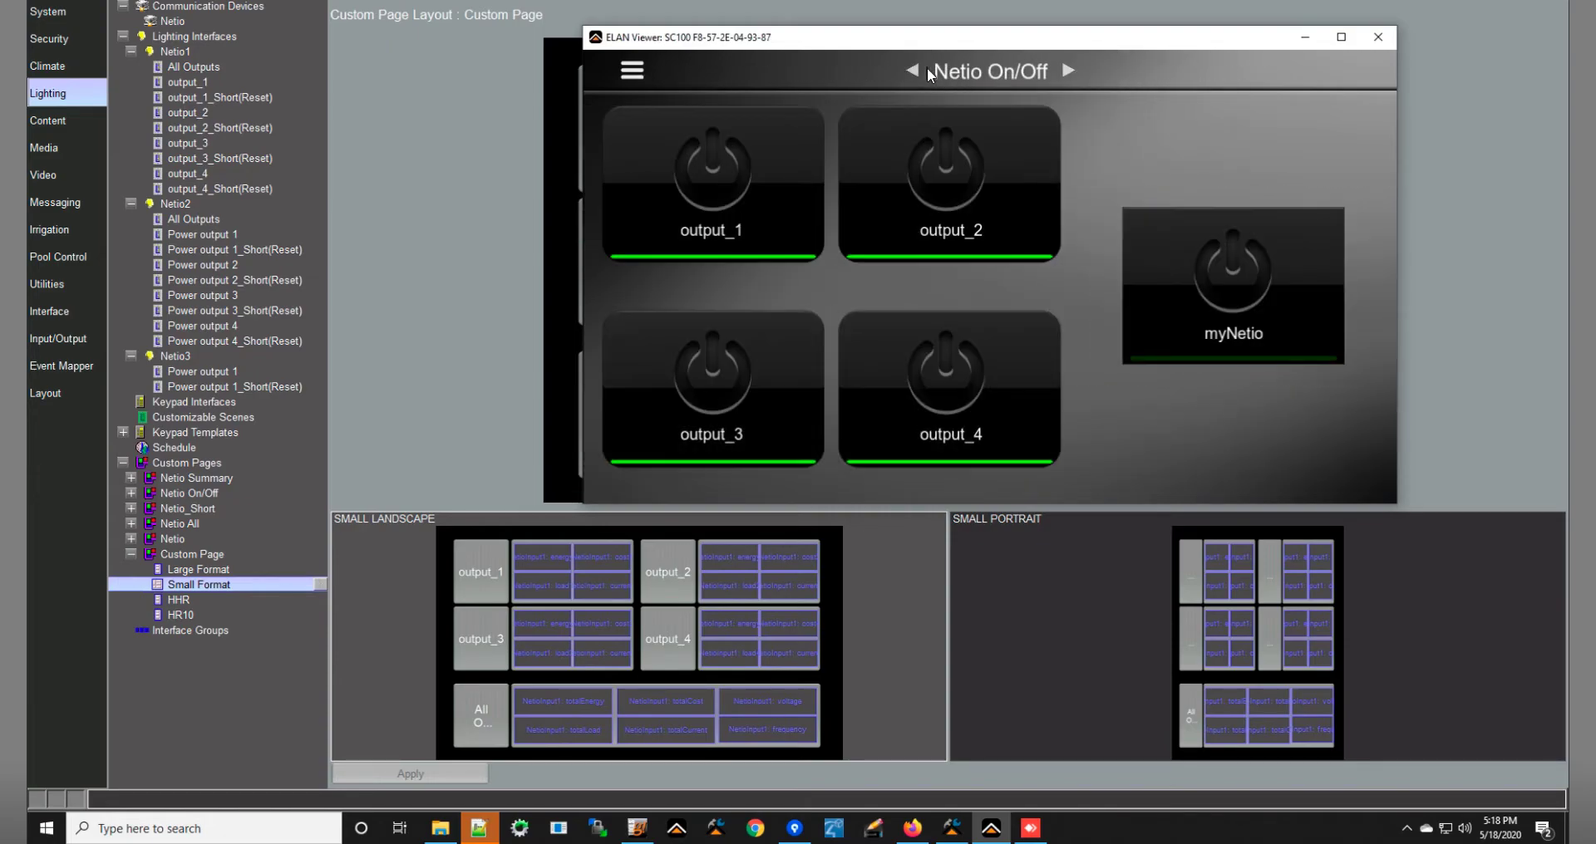
{"action": "left_click", "coordinate": [911, 72]}
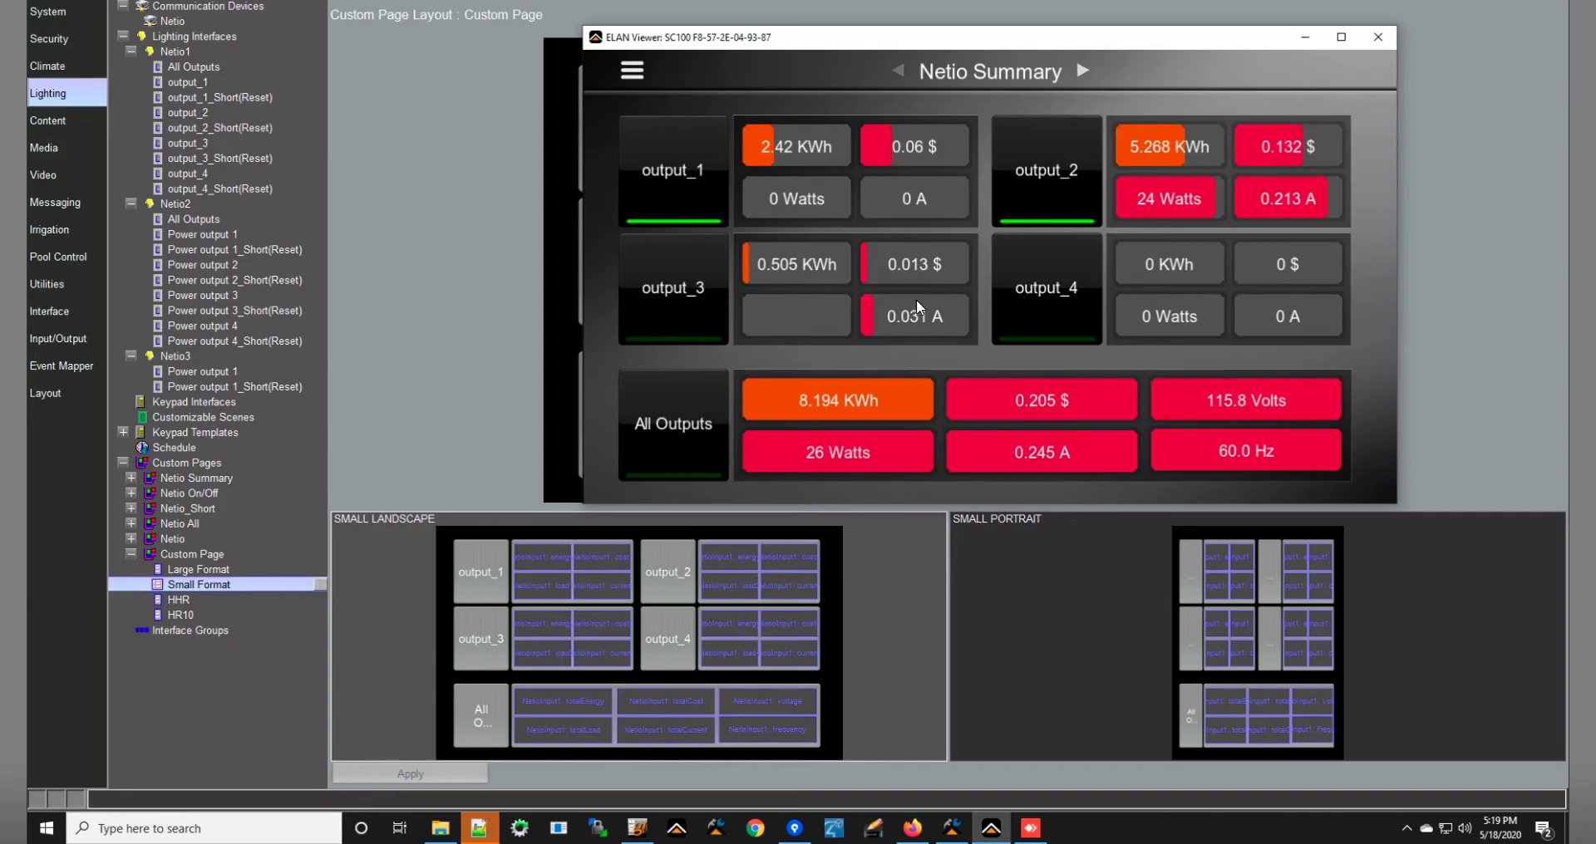
Return to the configurator, open NetioInput1 in the Input/Output settings and review the event map options for its outputs.
{"action": "left_click", "coordinate": [61, 338]}
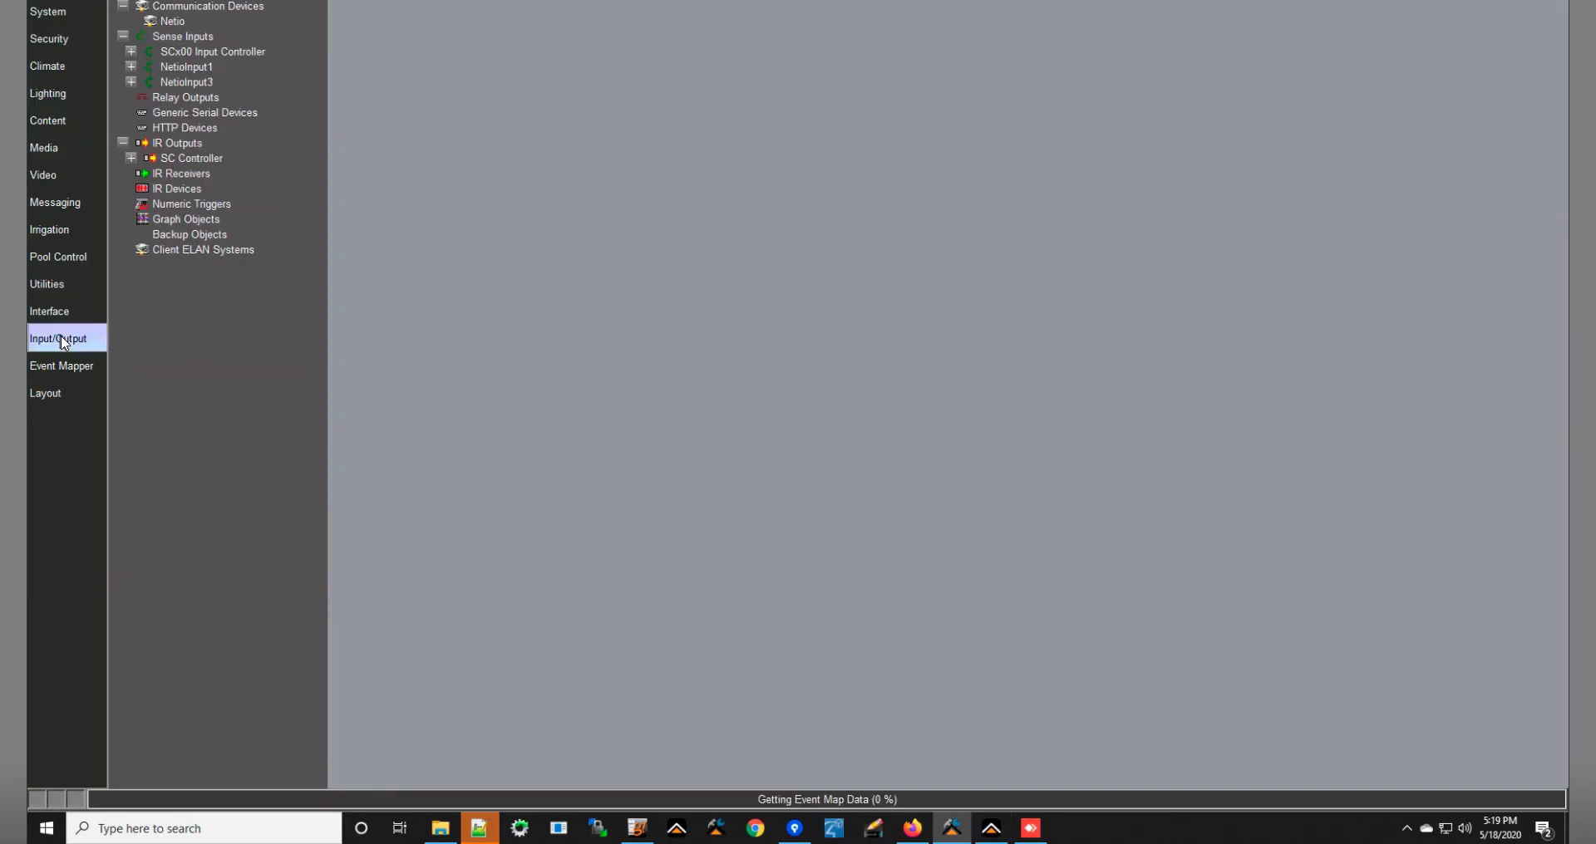
{"action": "left_click", "coordinate": [186, 70]}
{"action": "left_click", "coordinate": [131, 67]}
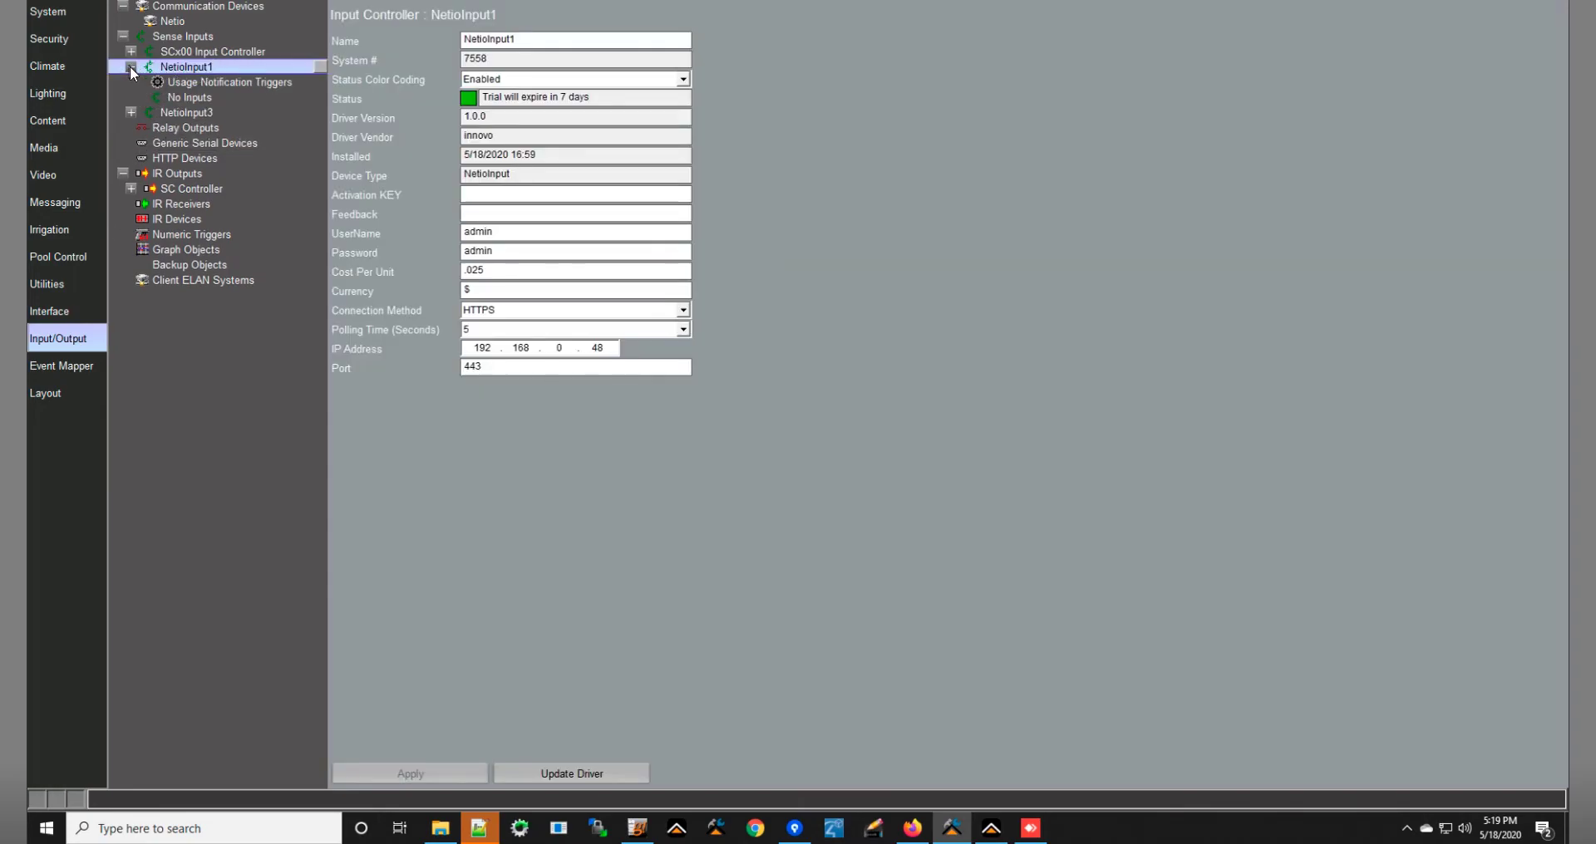
{"action": "right_click", "coordinate": [246, 66]}
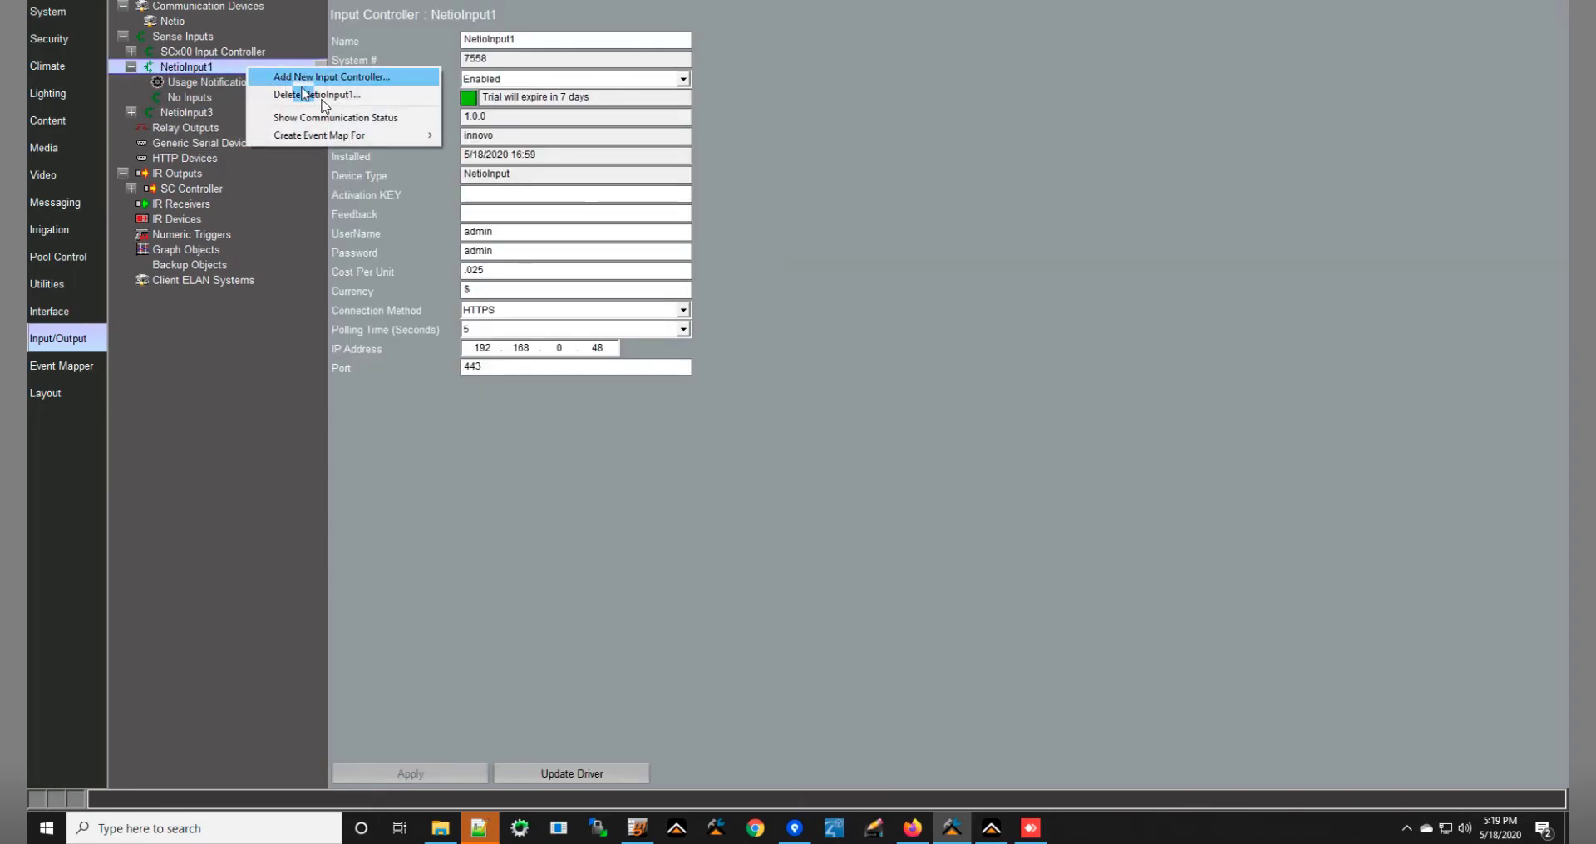
{"action": "mouse_move", "coordinate": [361, 136]}
{"action": "mouse_move", "coordinate": [520, 144]}
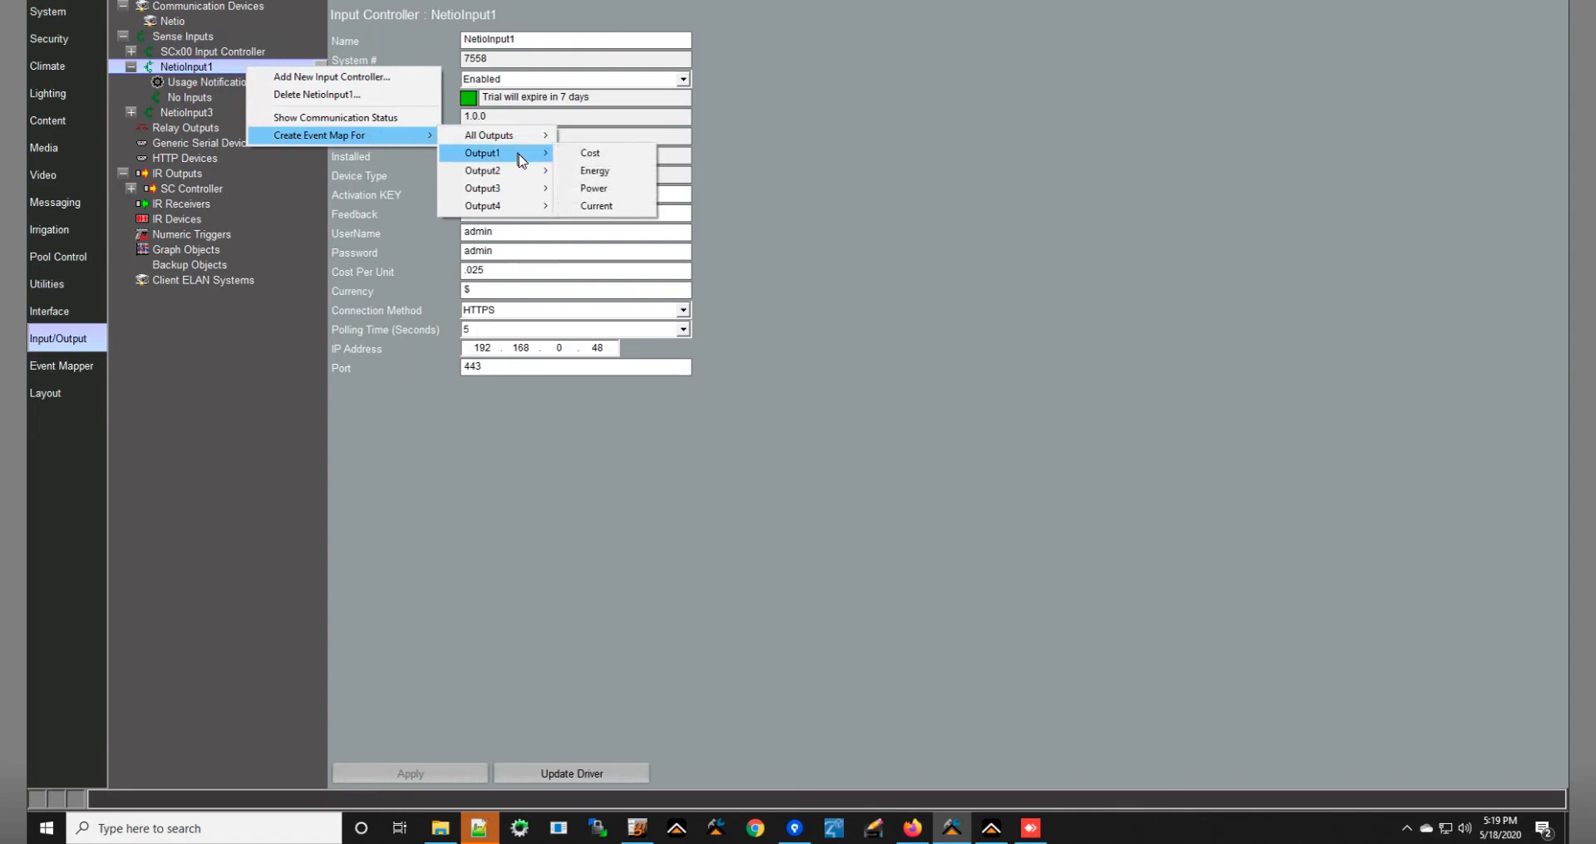
{"action": "mouse_move", "coordinate": [517, 176]}
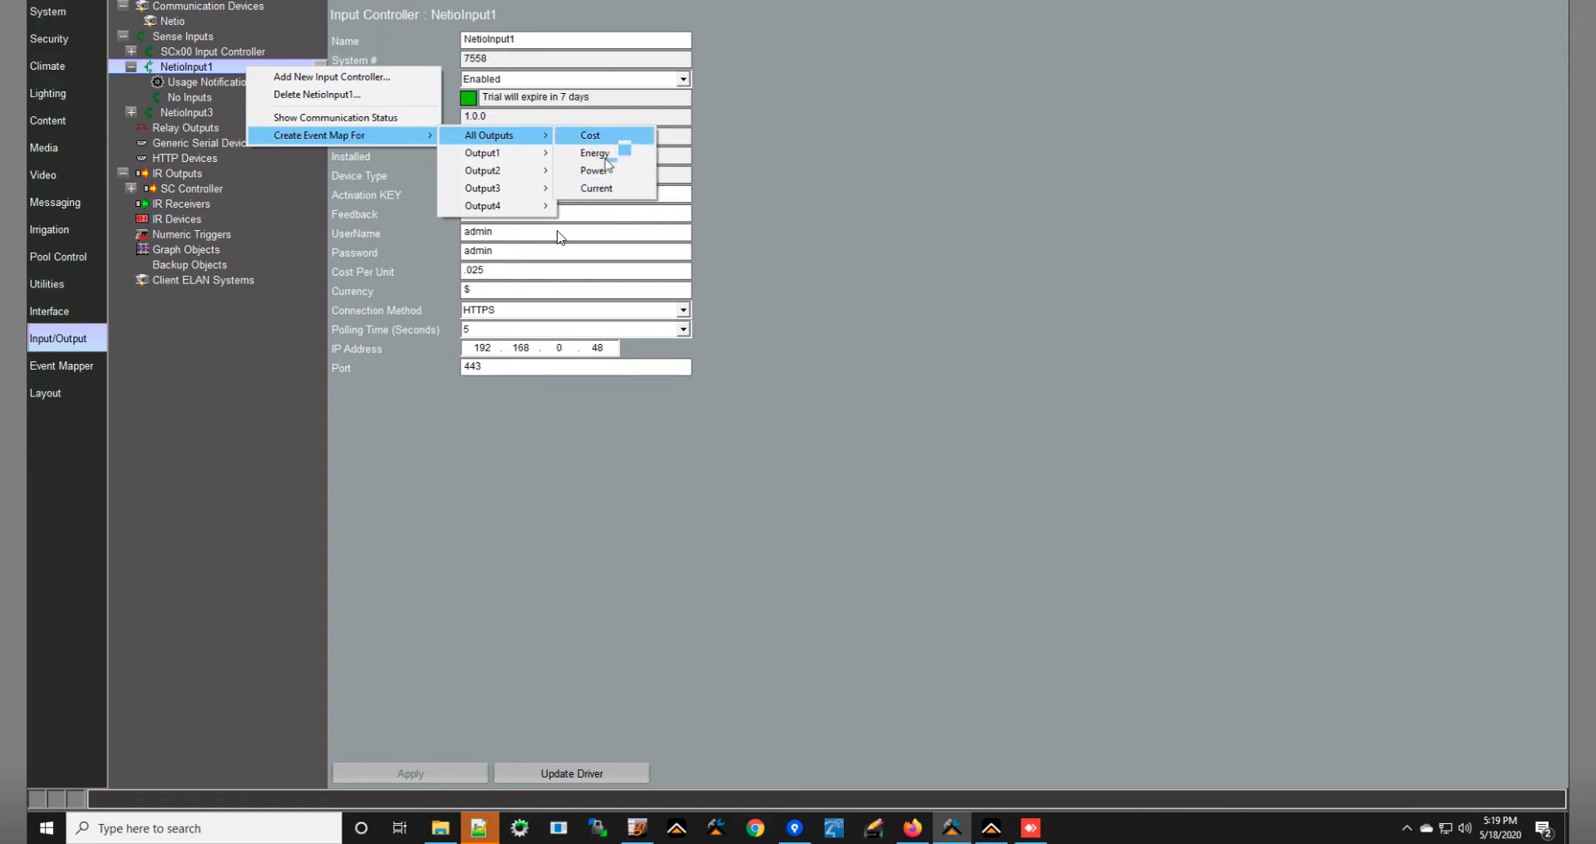
{"action": "left_click", "coordinate": [502, 271]}
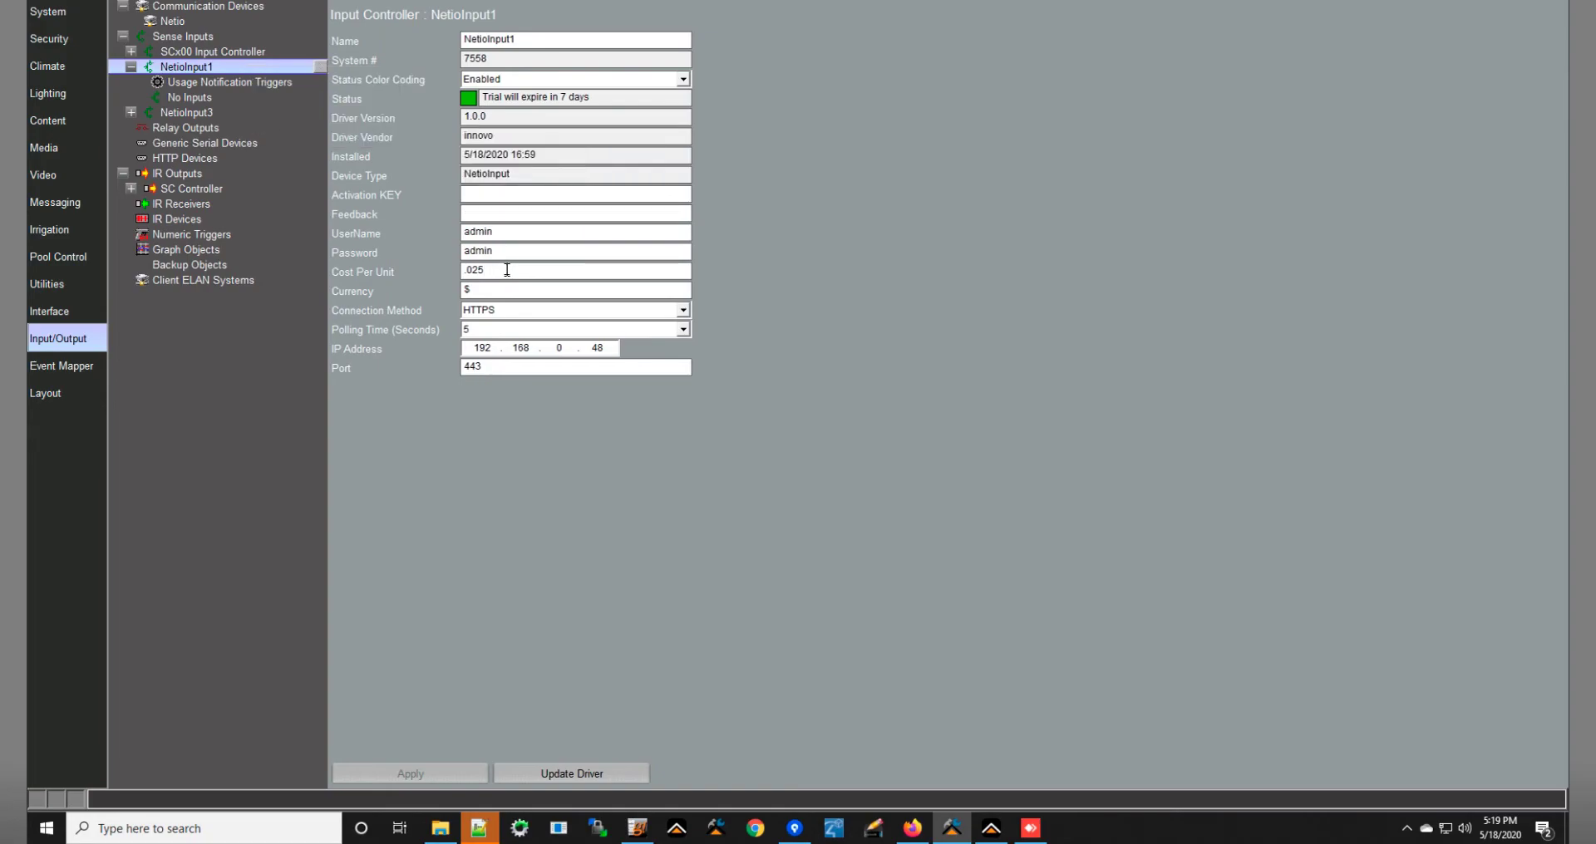
Review NetioInput1's Cost Per Unit and Currency fields and check the cost gauges on the Netio Summary page in ELAN Viewer.
{"action": "double_click", "coordinate": [503, 275]}
{"action": "left_click", "coordinate": [498, 293]}
{"action": "left_click", "coordinate": [991, 829]}
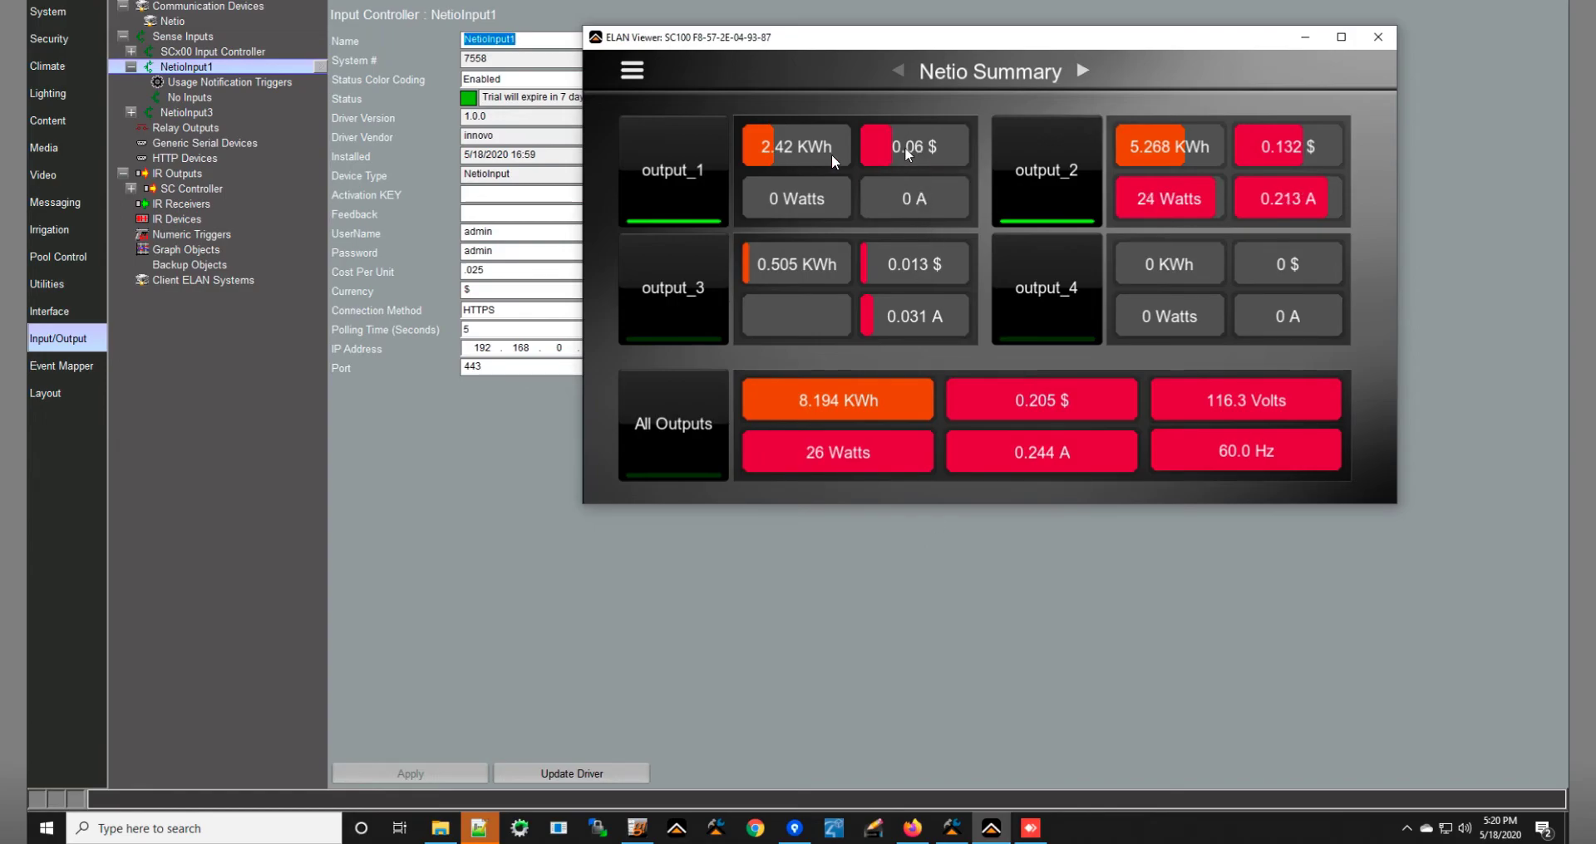
Set NetioInput1's first usage notification trigger to output Output1 and parameter Current.
{"action": "left_click", "coordinate": [207, 82]}
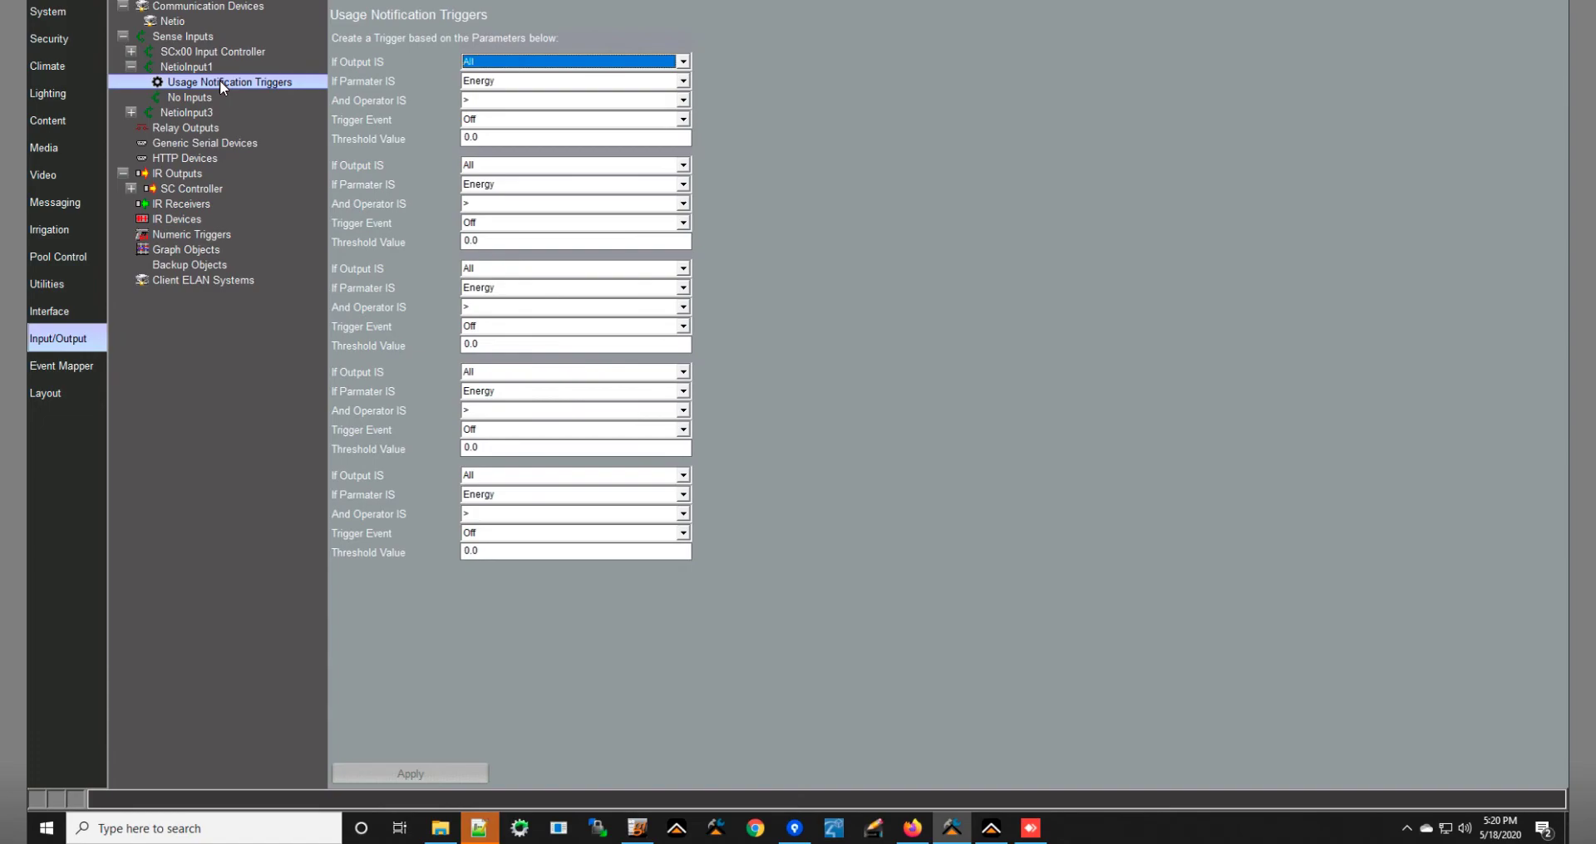
{"action": "left_click", "coordinate": [681, 61]}
{"action": "left_click", "coordinate": [554, 90]}
{"action": "left_click", "coordinate": [536, 82]}
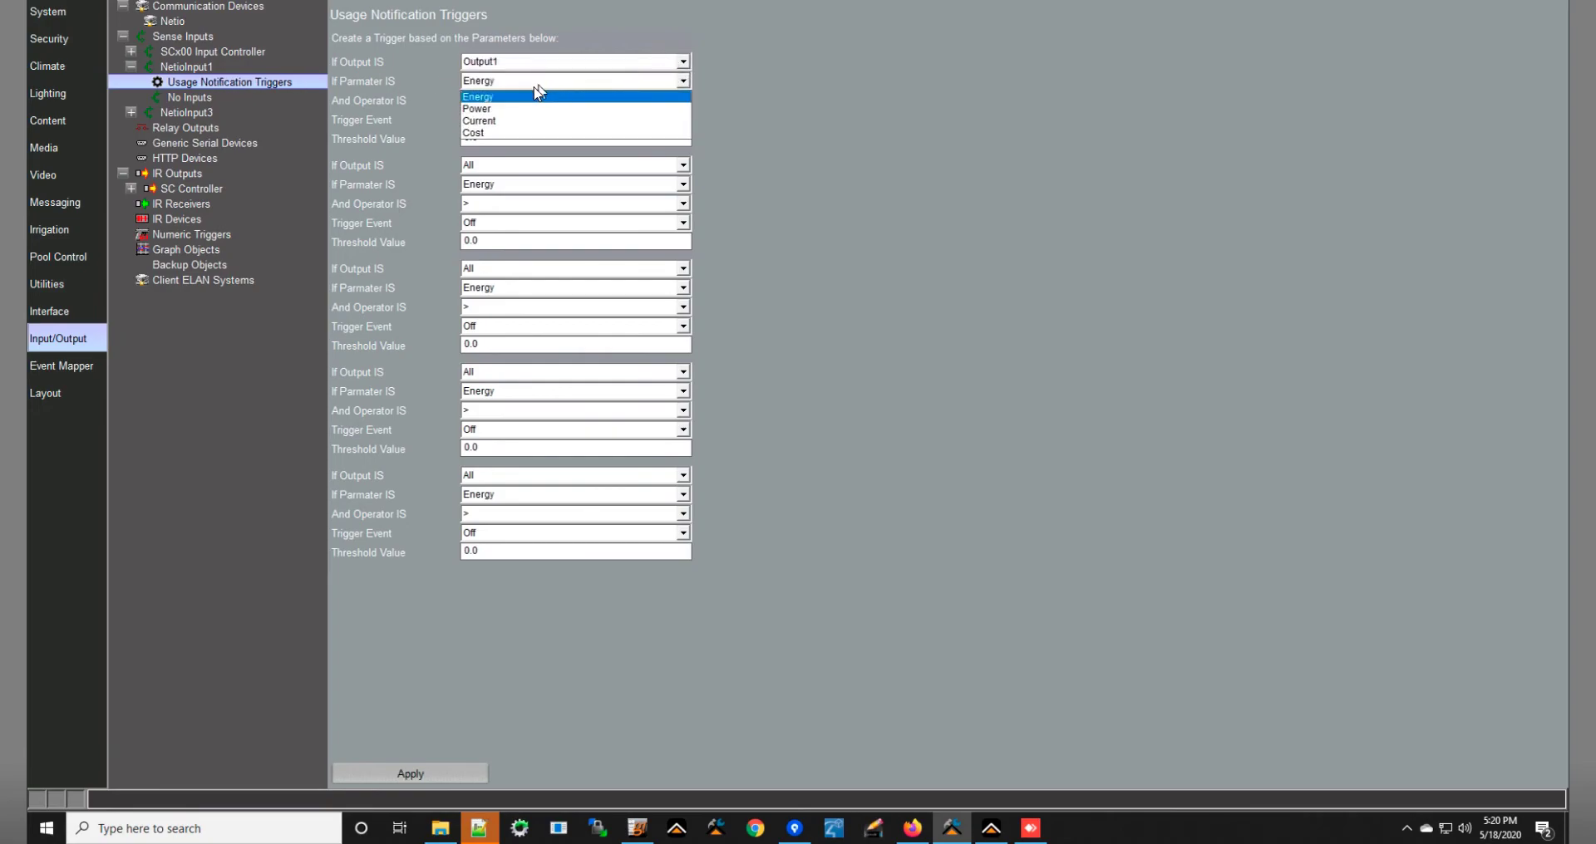
{"action": "left_click", "coordinate": [504, 122]}
Review the first trigger's event options, leave the event Off, set its threshold value to 0.2 and apply the changes.
{"action": "left_click", "coordinate": [507, 119]}
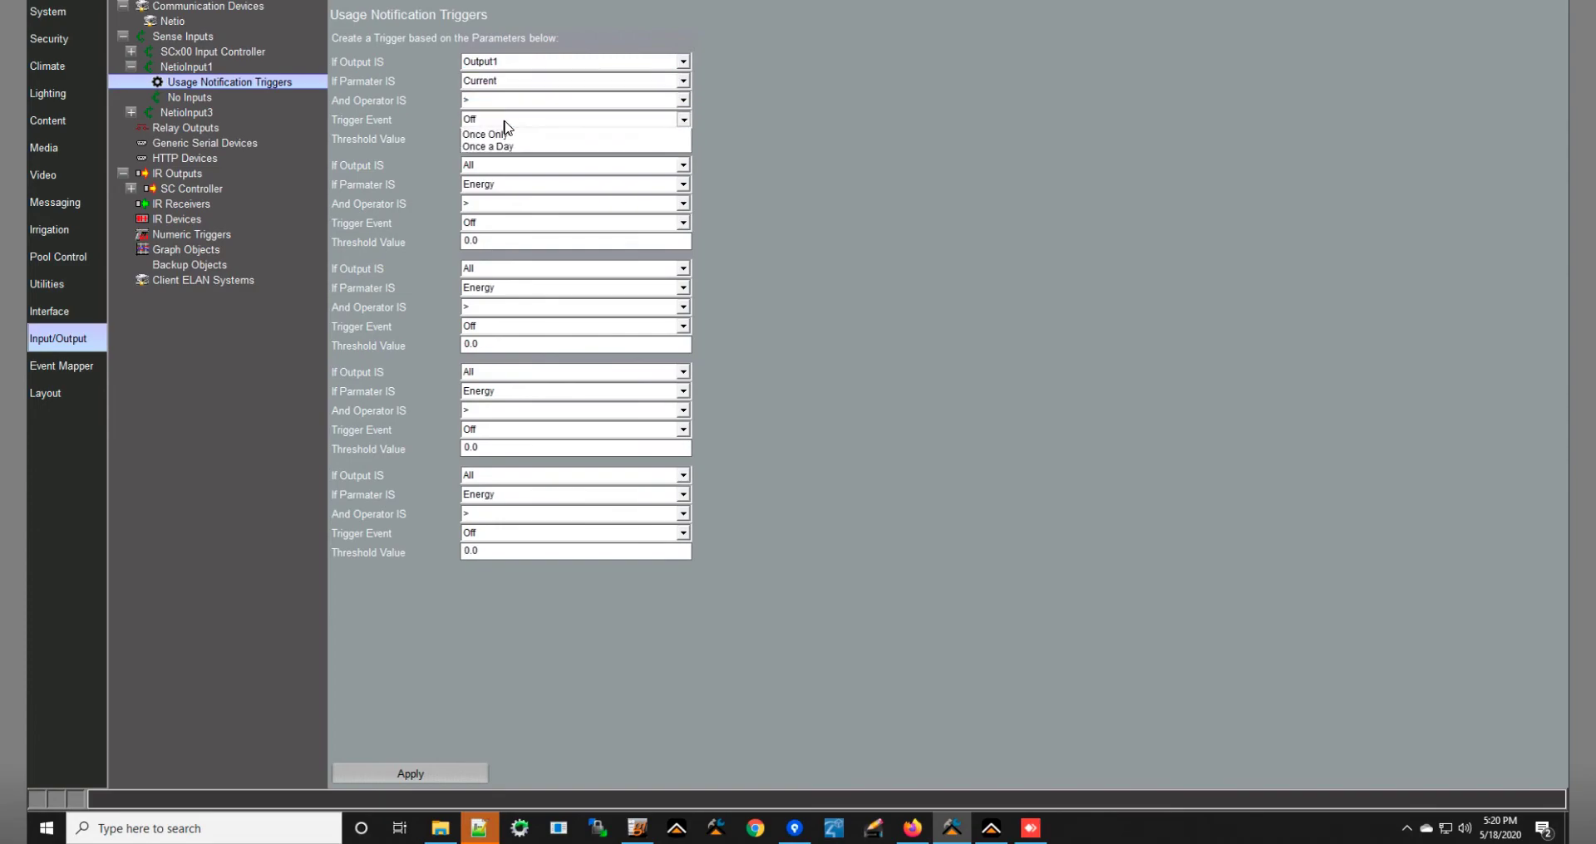
{"action": "left_click", "coordinate": [782, 120]}
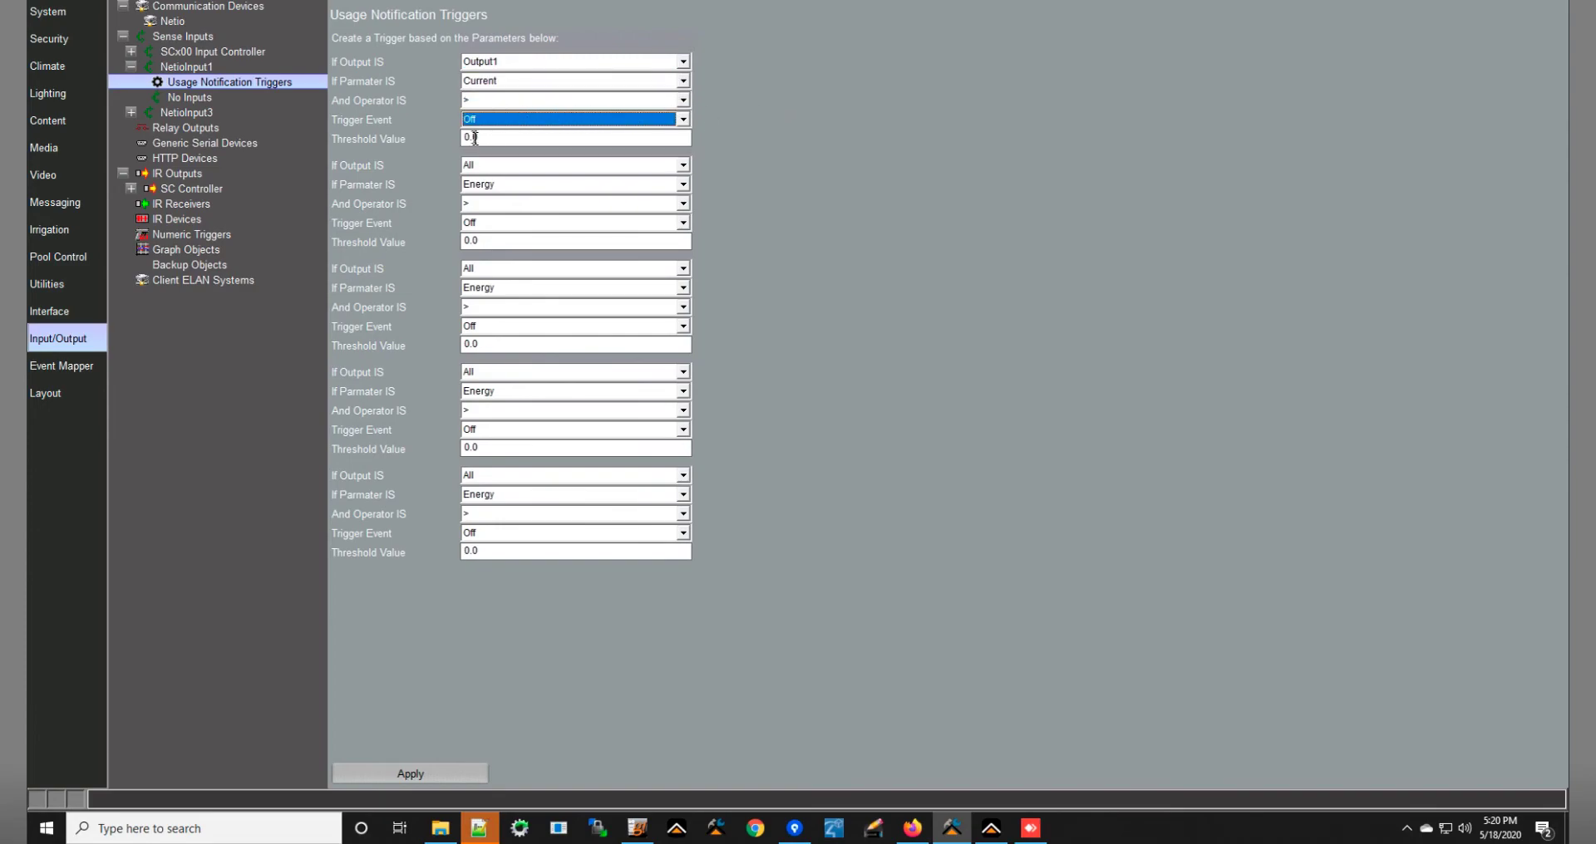
{"action": "left_click_drag", "start_coordinate": [473, 137], "coordinate": [499, 140]}
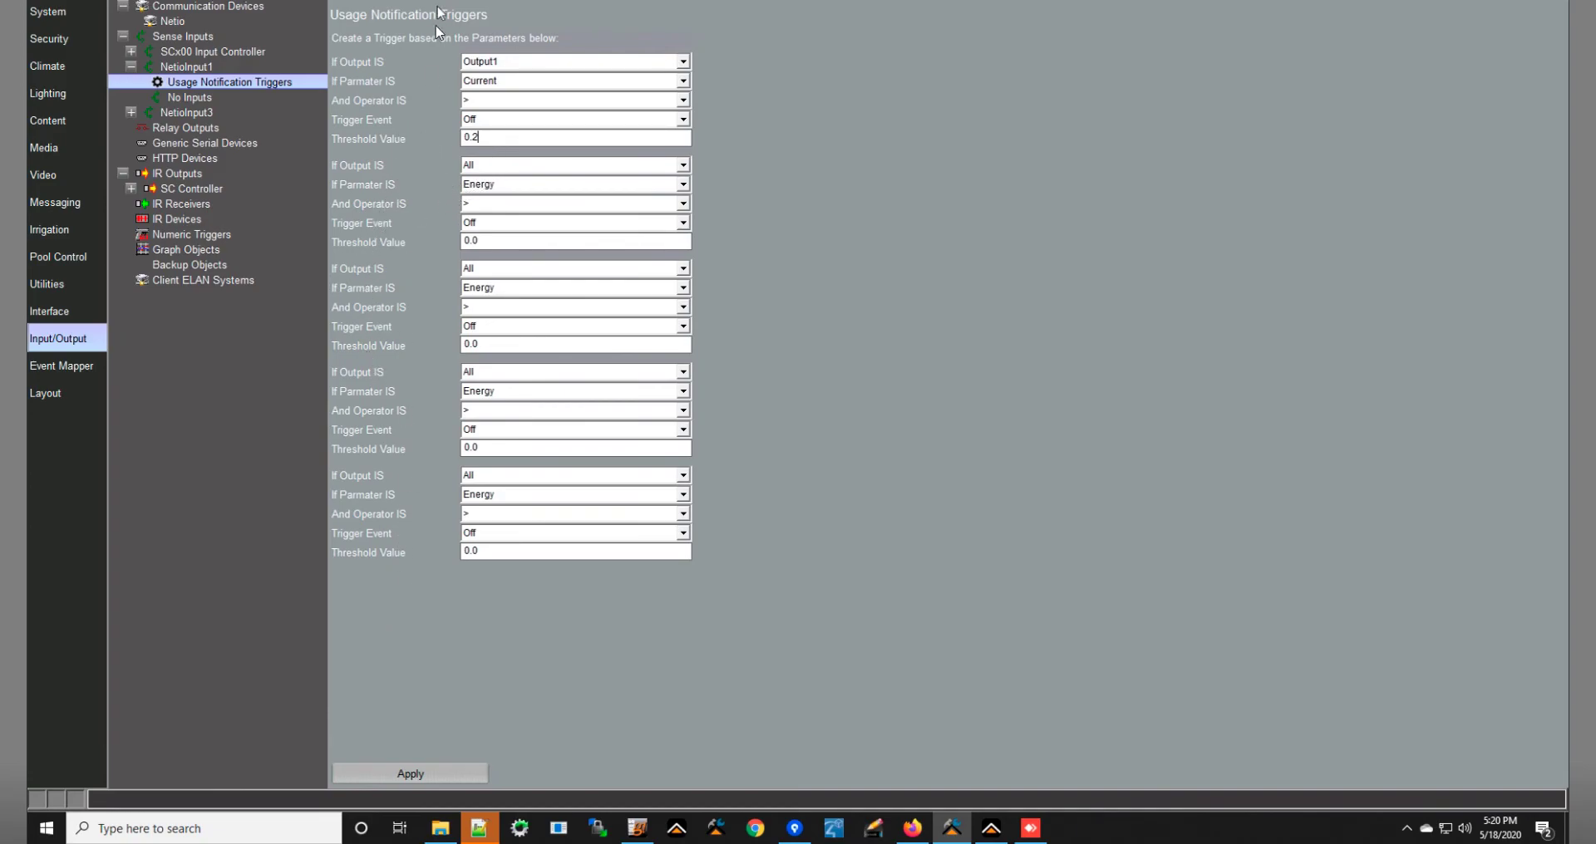
{"action": "left_click", "coordinate": [429, 773]}
Create an event map for the current of NetioInput1's Output1, keeping the suggested name.
{"action": "left_click", "coordinate": [216, 66]}
{"action": "right_click", "coordinate": [226, 68]}
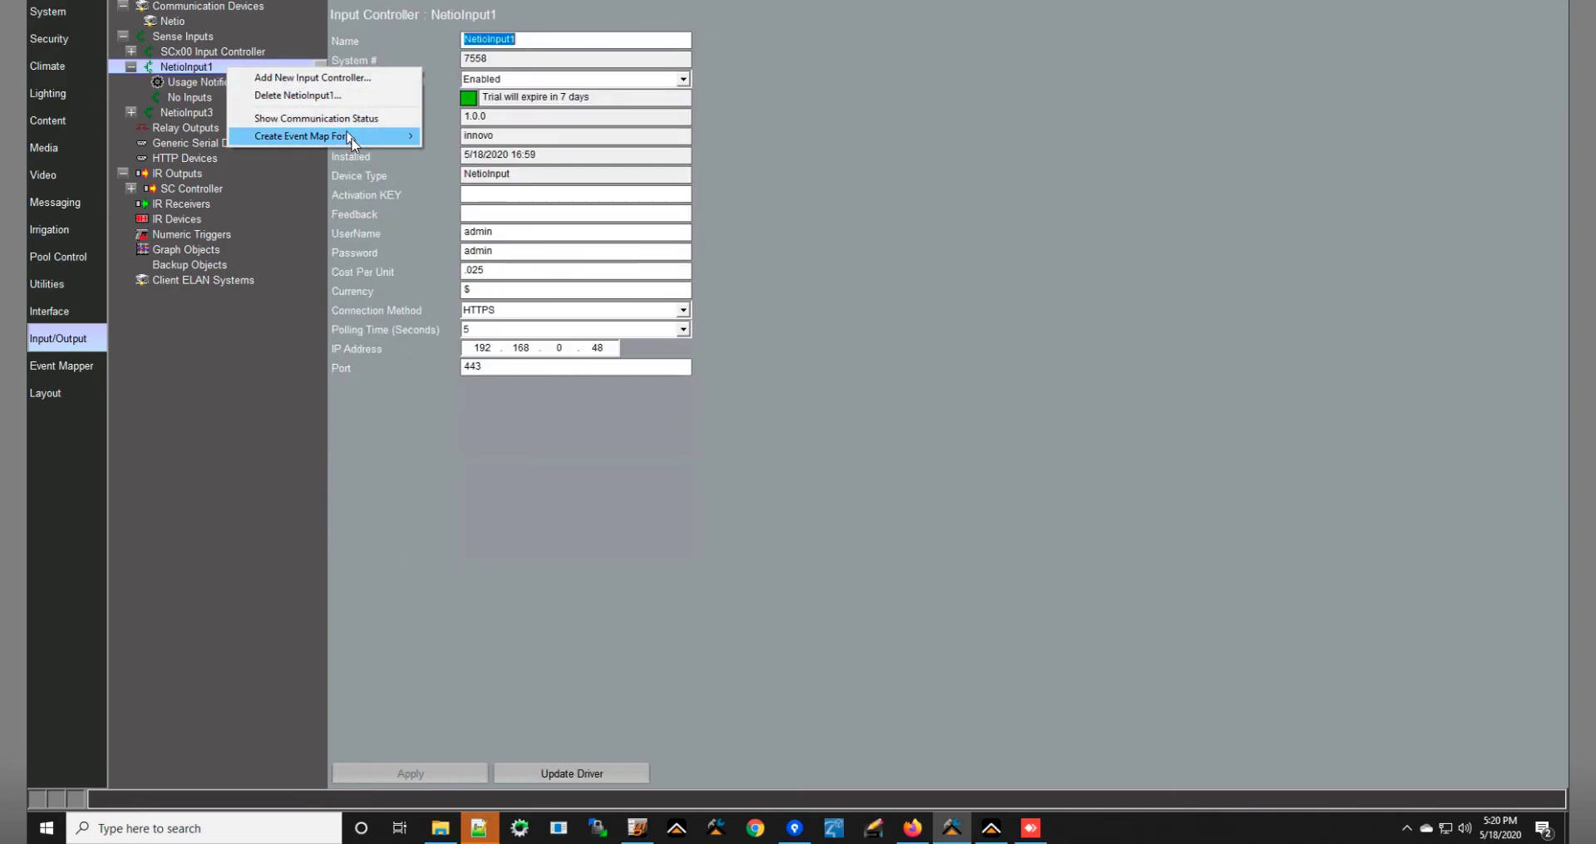
{"action": "mouse_move", "coordinate": [357, 137]}
{"action": "mouse_move", "coordinate": [514, 157]}
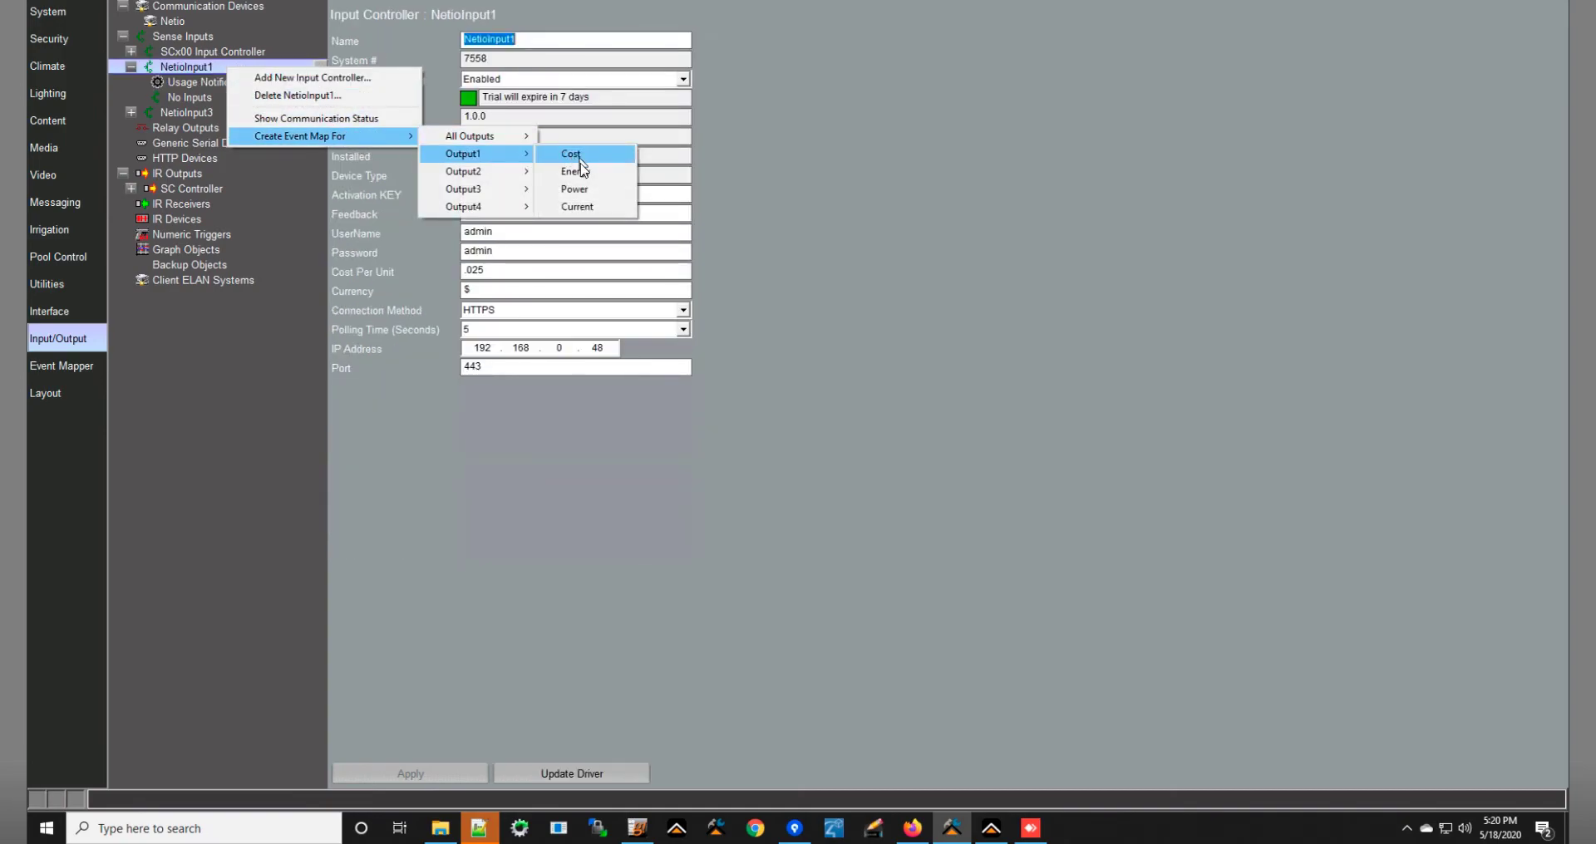
{"action": "left_click", "coordinate": [594, 208]}
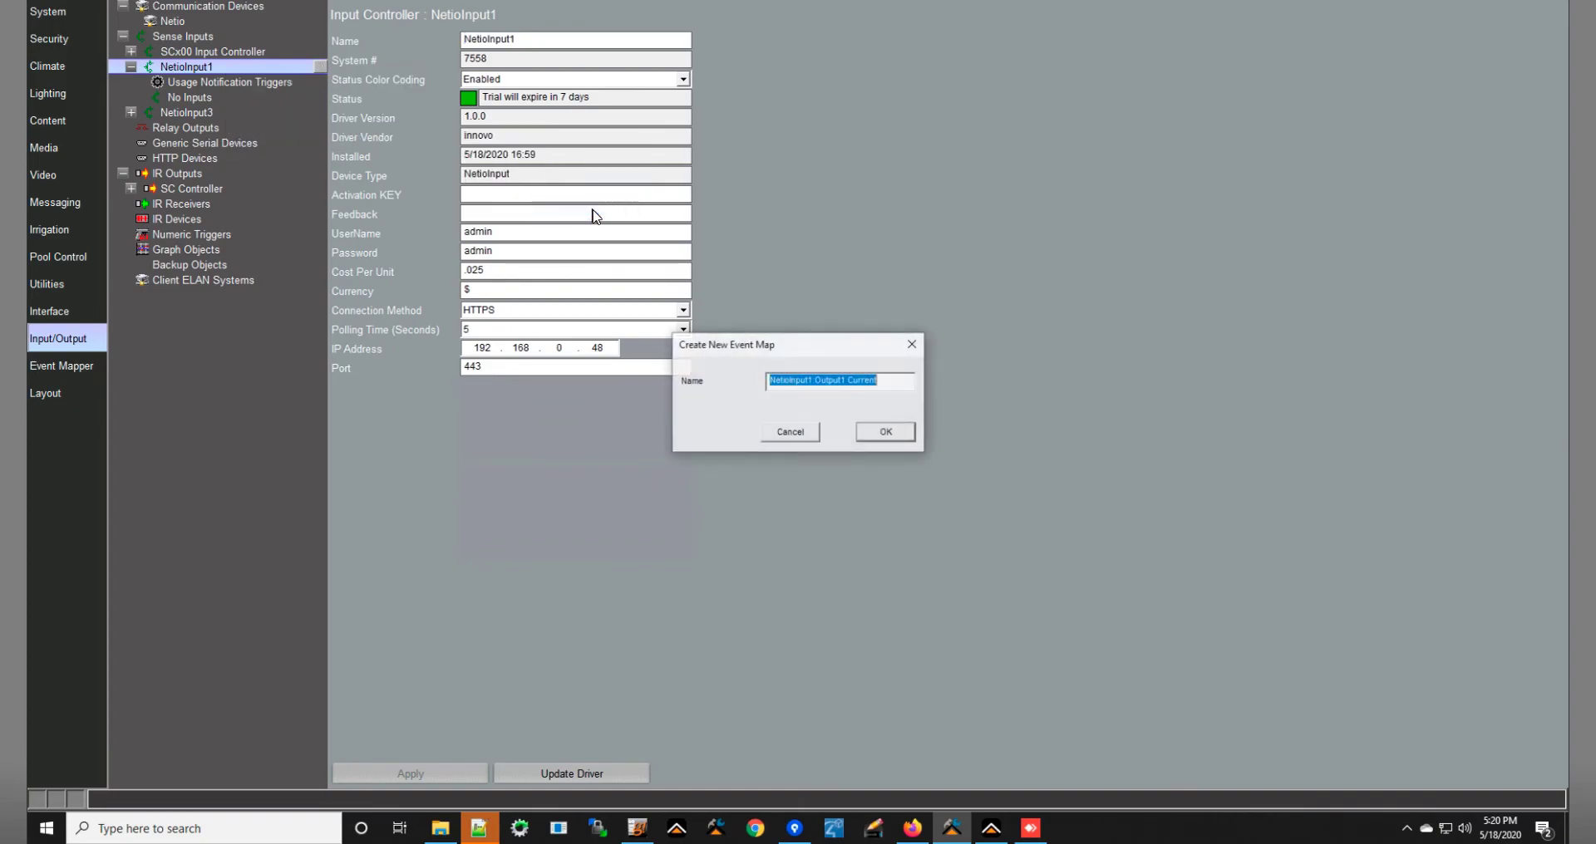
{"action": "left_click", "coordinate": [887, 428]}
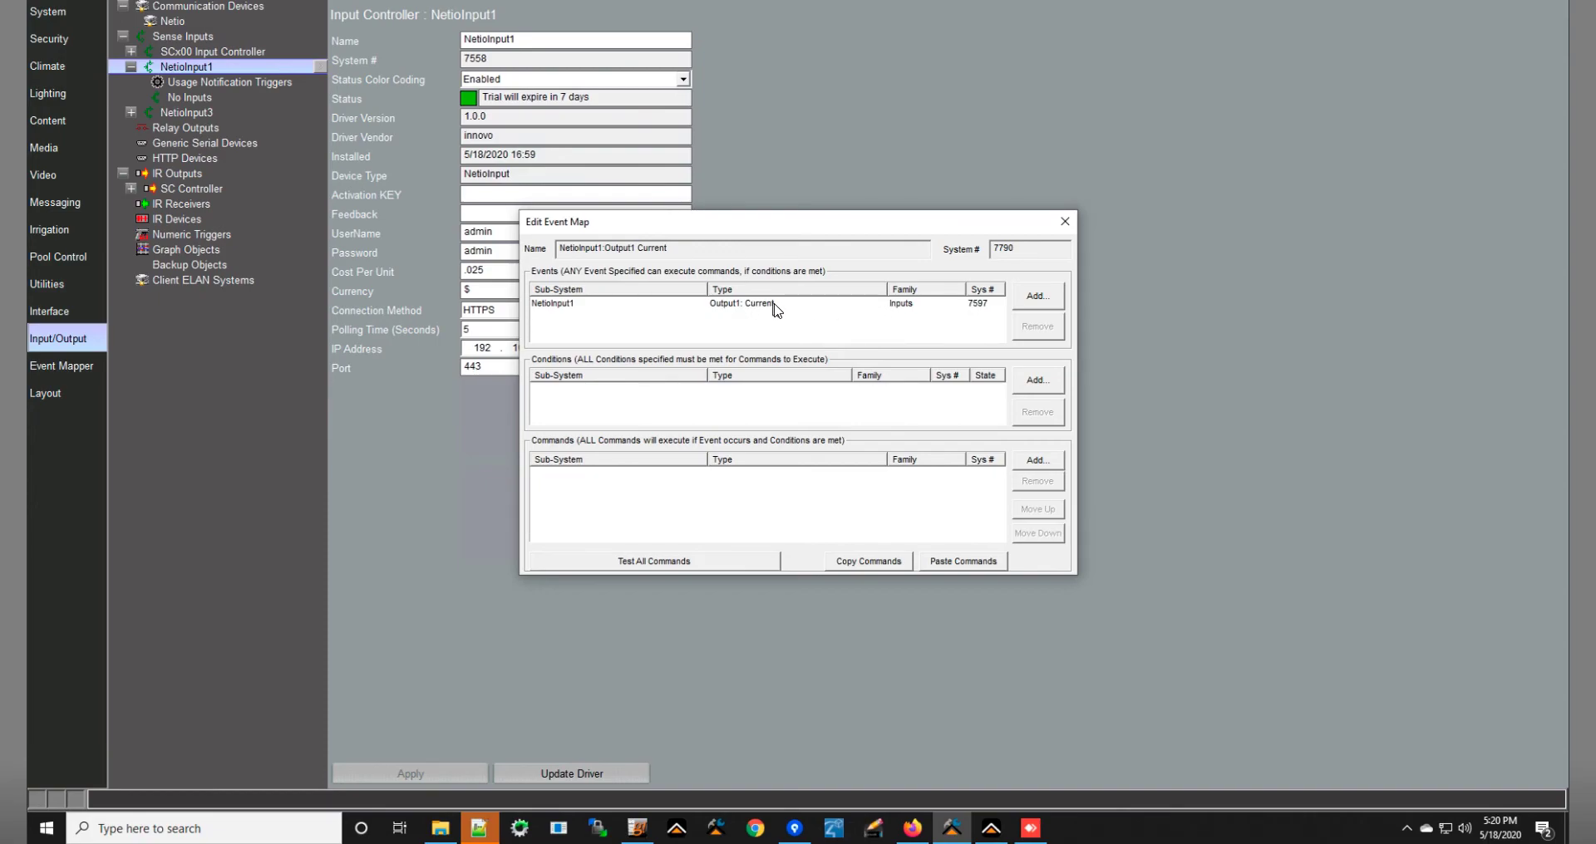
{"action": "left_click", "coordinate": [1039, 462]}
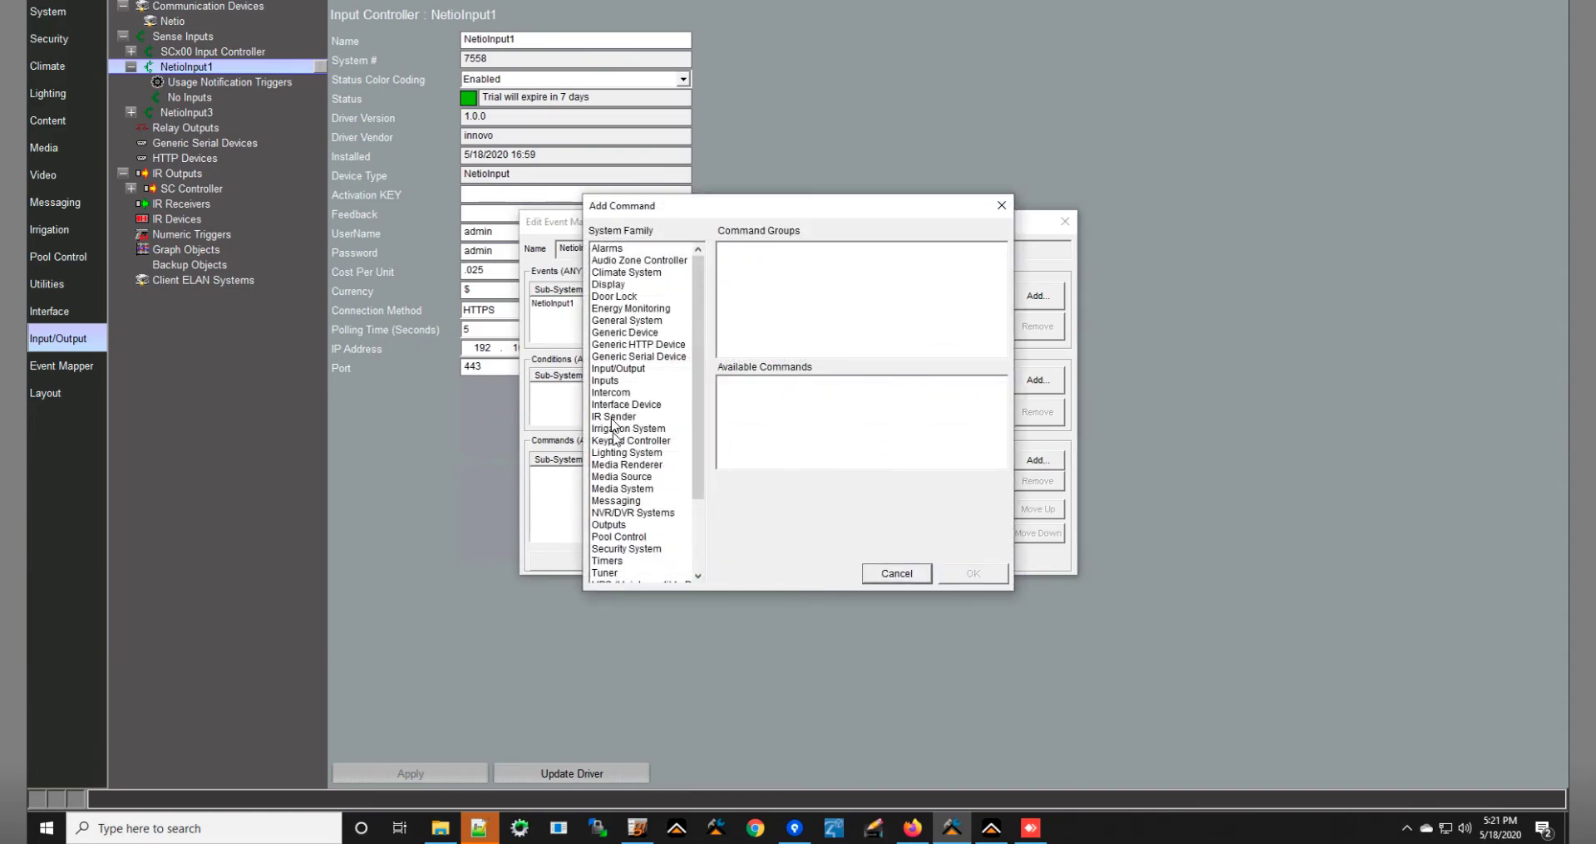
{"action": "left_click", "coordinate": [627, 453]}
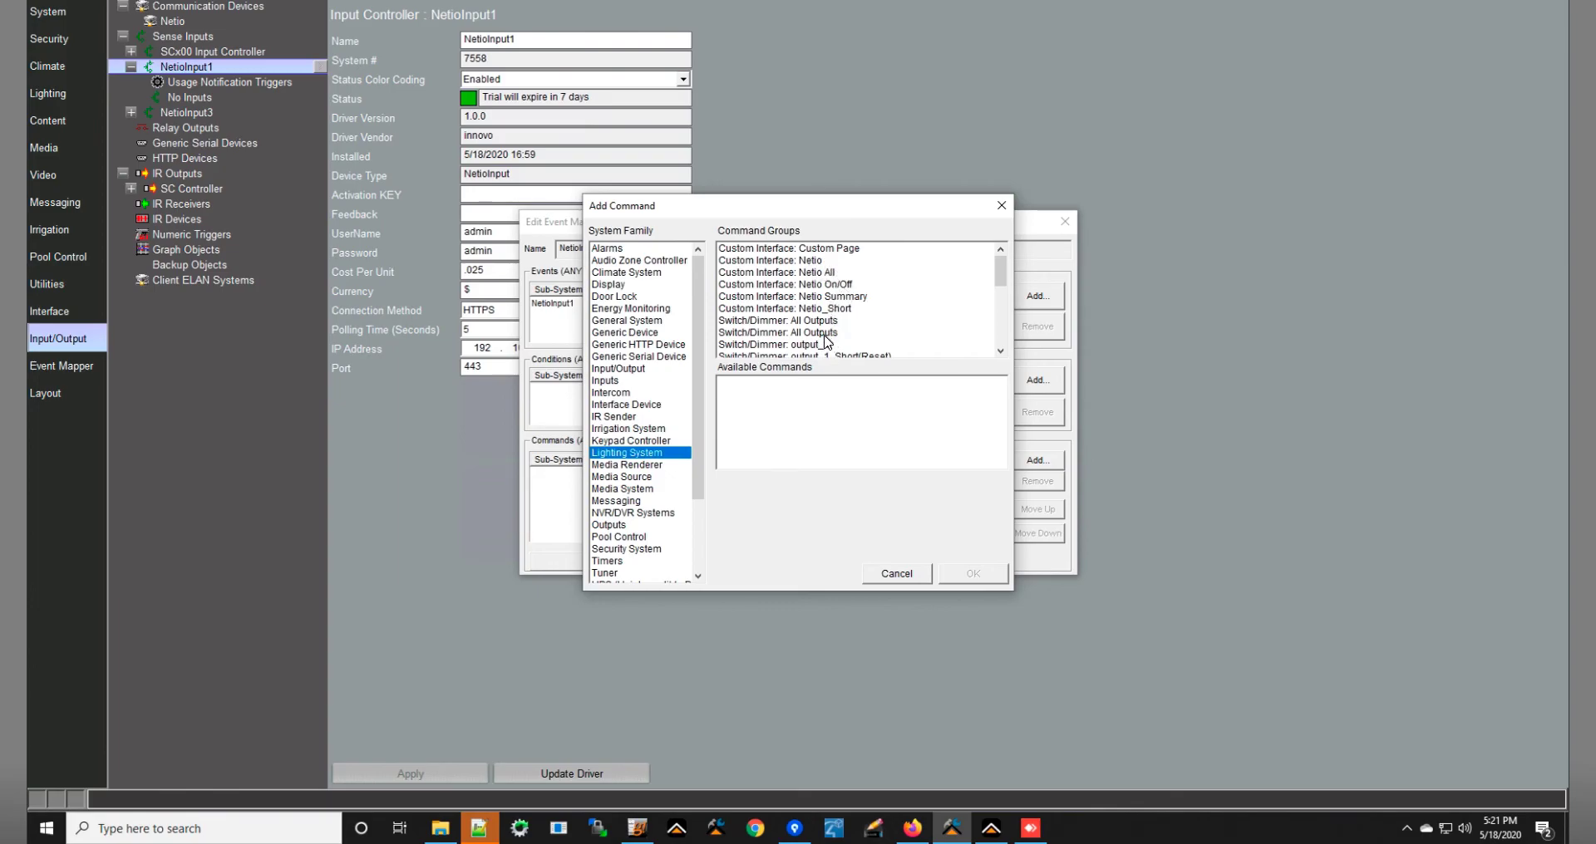
{"action": "scroll", "coordinate": [831, 299], "scroll_direction": "down", "scroll_amount": 1}
{"action": "left_click", "coordinate": [819, 309]}
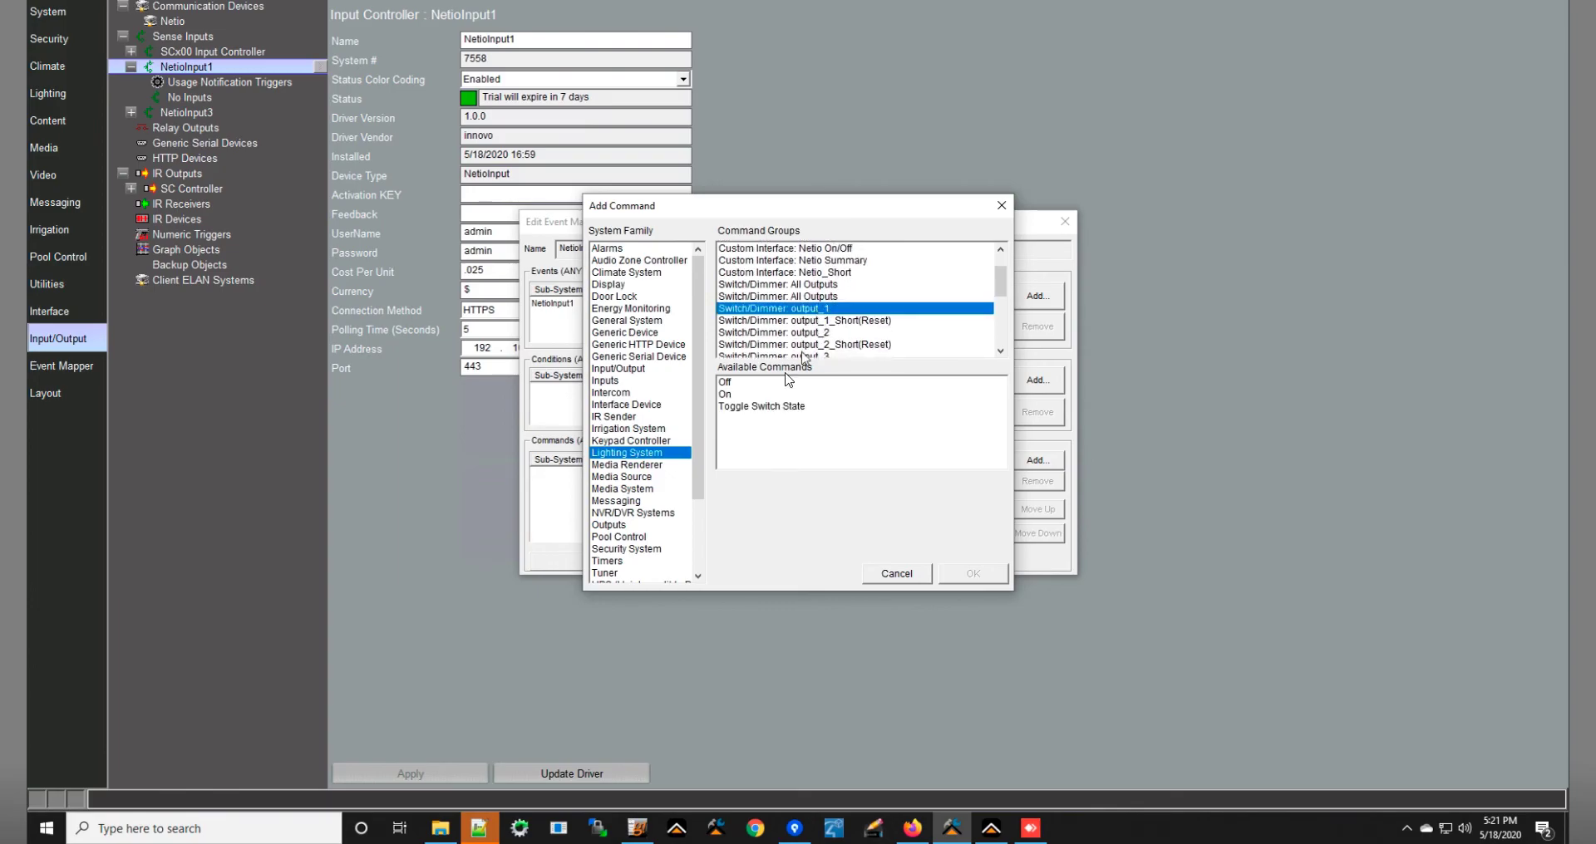
{"action": "left_click", "coordinate": [731, 384]}
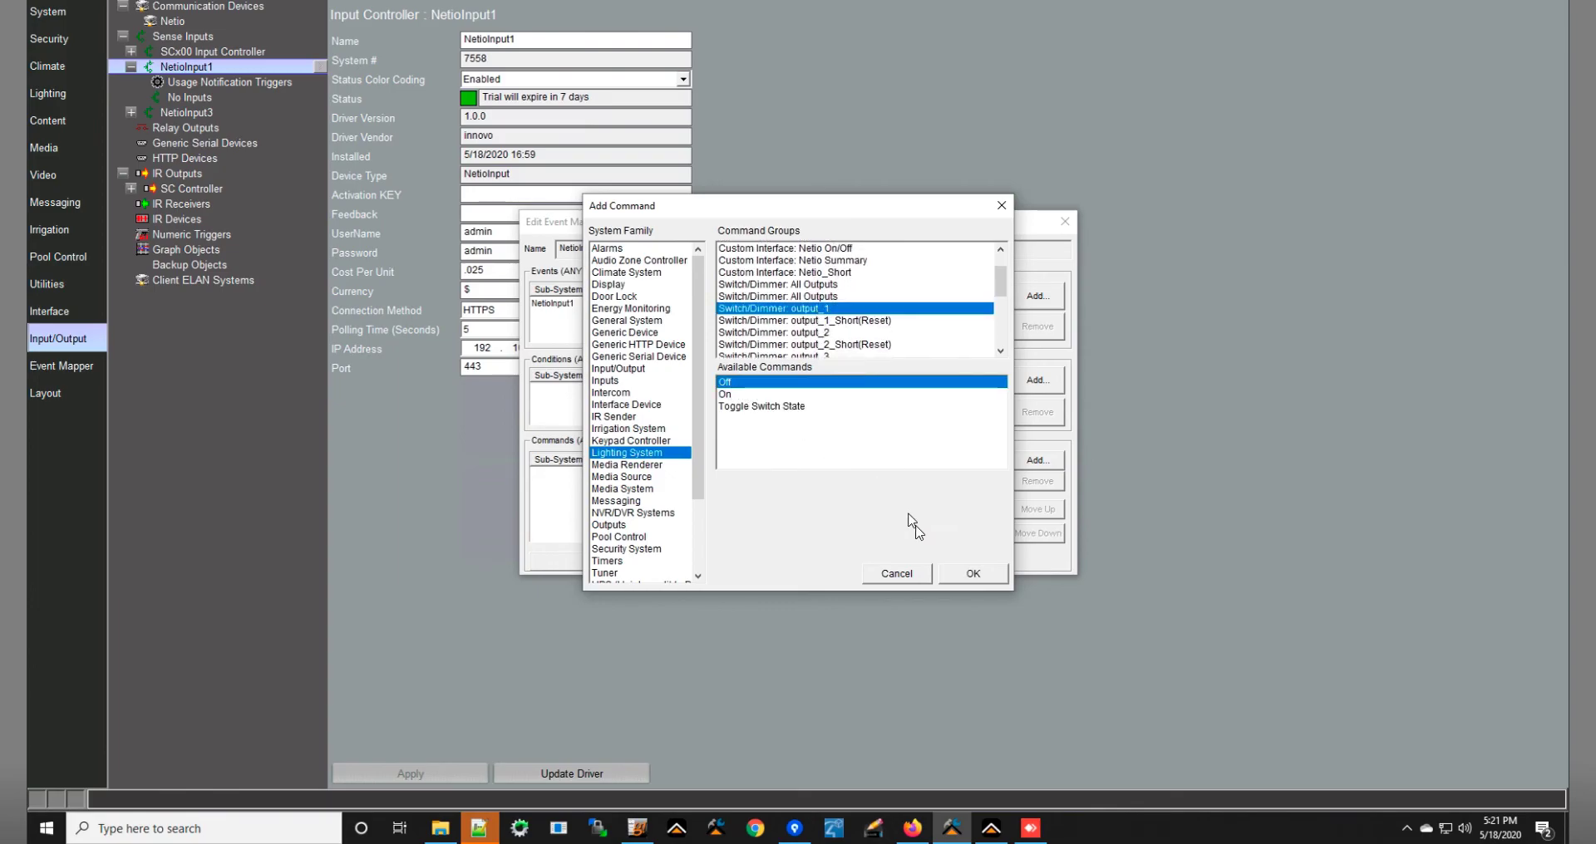
{"action": "left_click", "coordinate": [897, 575]}
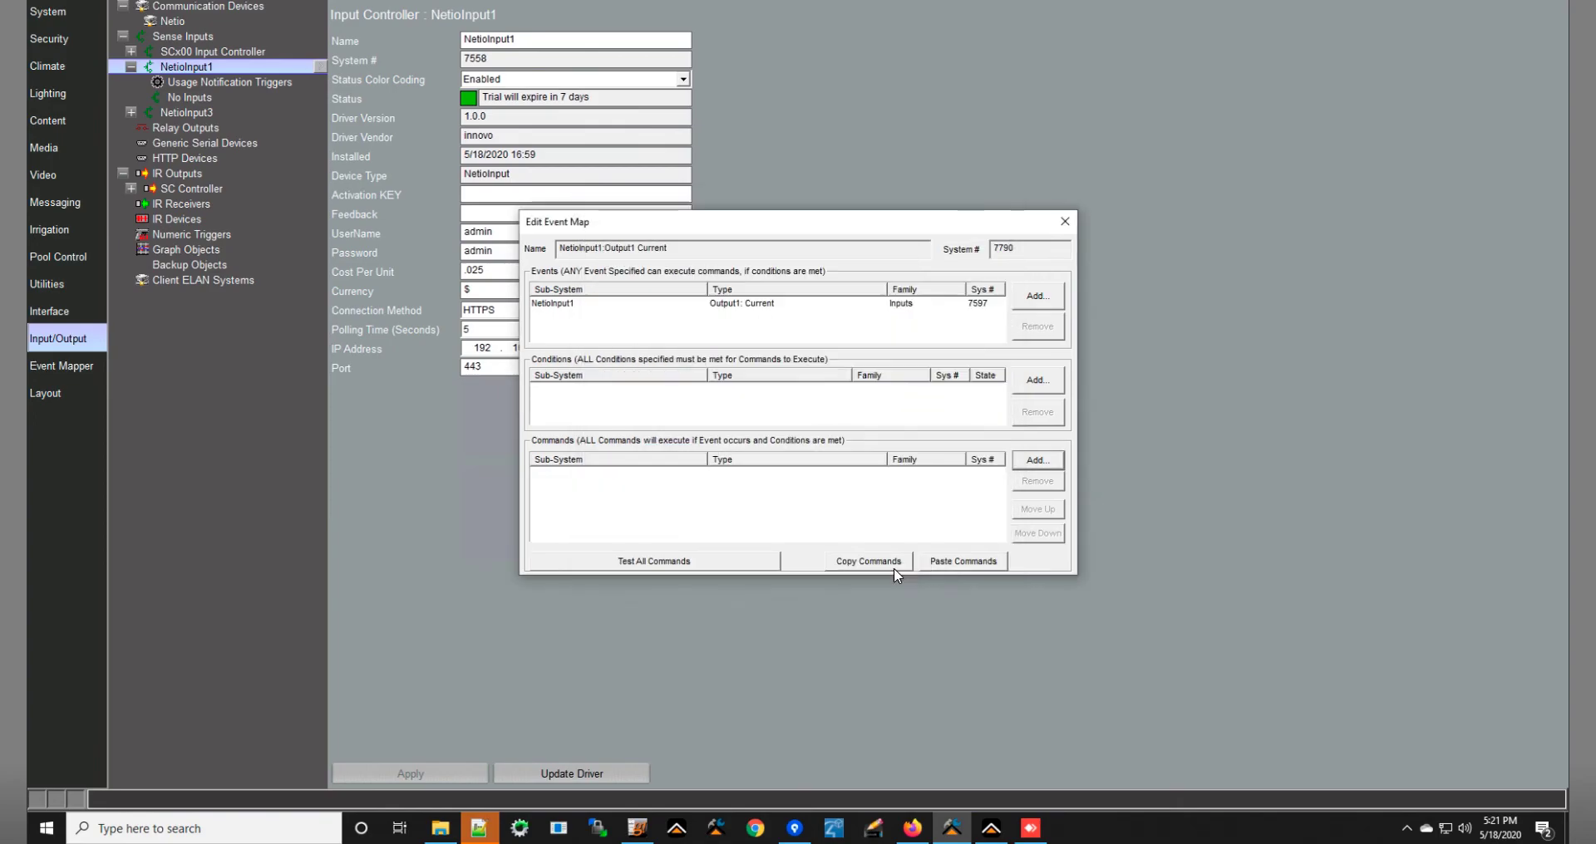
Close the event map and review the Netio Summary page in ELAN Viewer, plus NetioInput1's usage triggers and controller settings.
{"action": "left_click", "coordinate": [1064, 221]}
{"action": "left_click", "coordinate": [991, 828]}
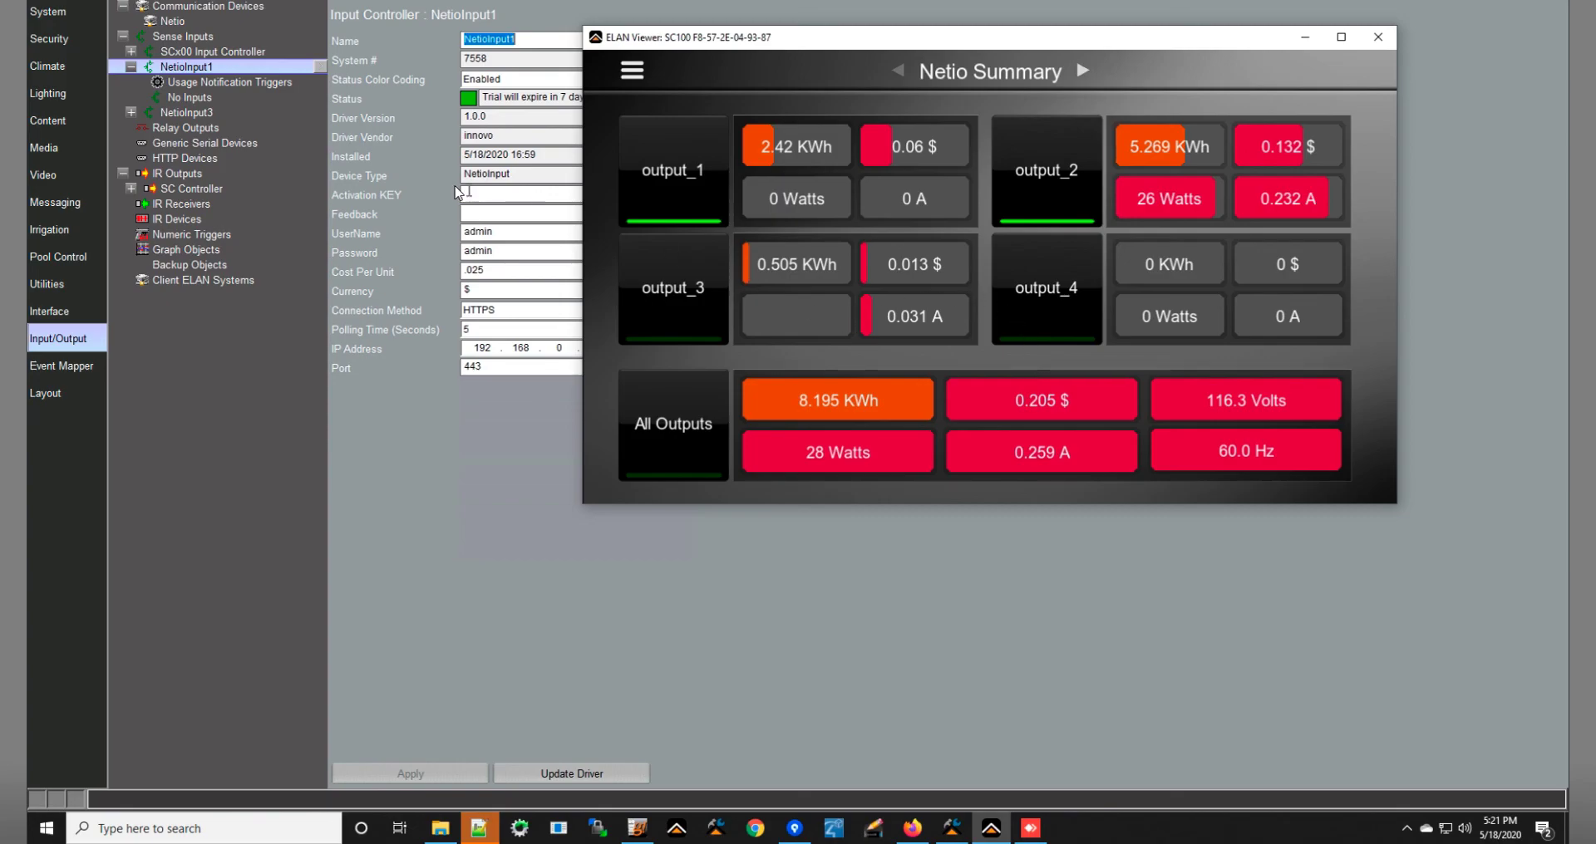
{"action": "left_click", "coordinate": [239, 81]}
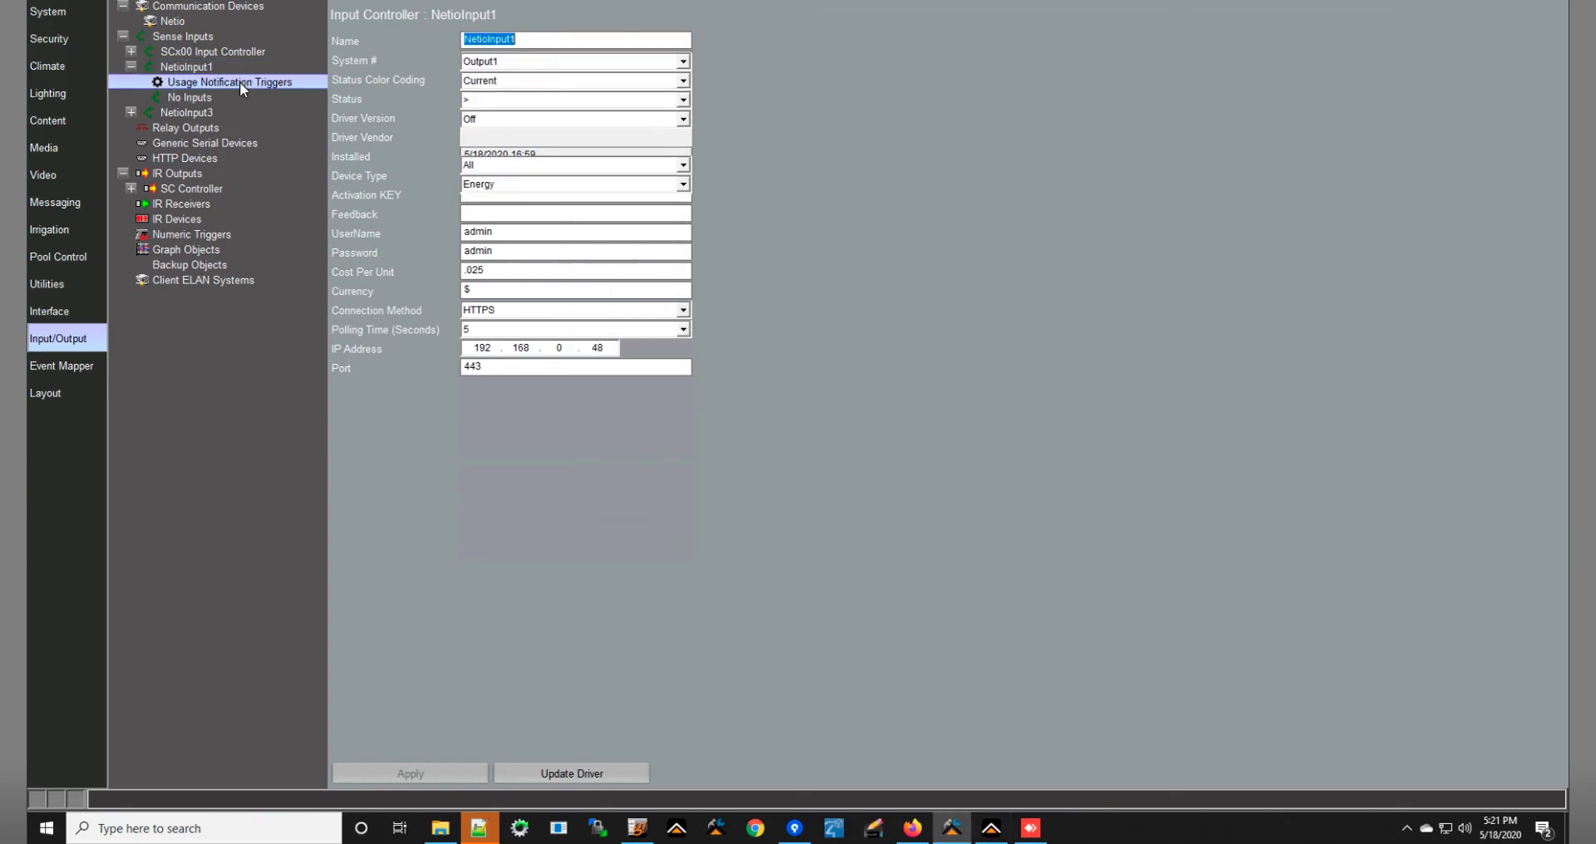
{"action": "left_click", "coordinate": [193, 68]}
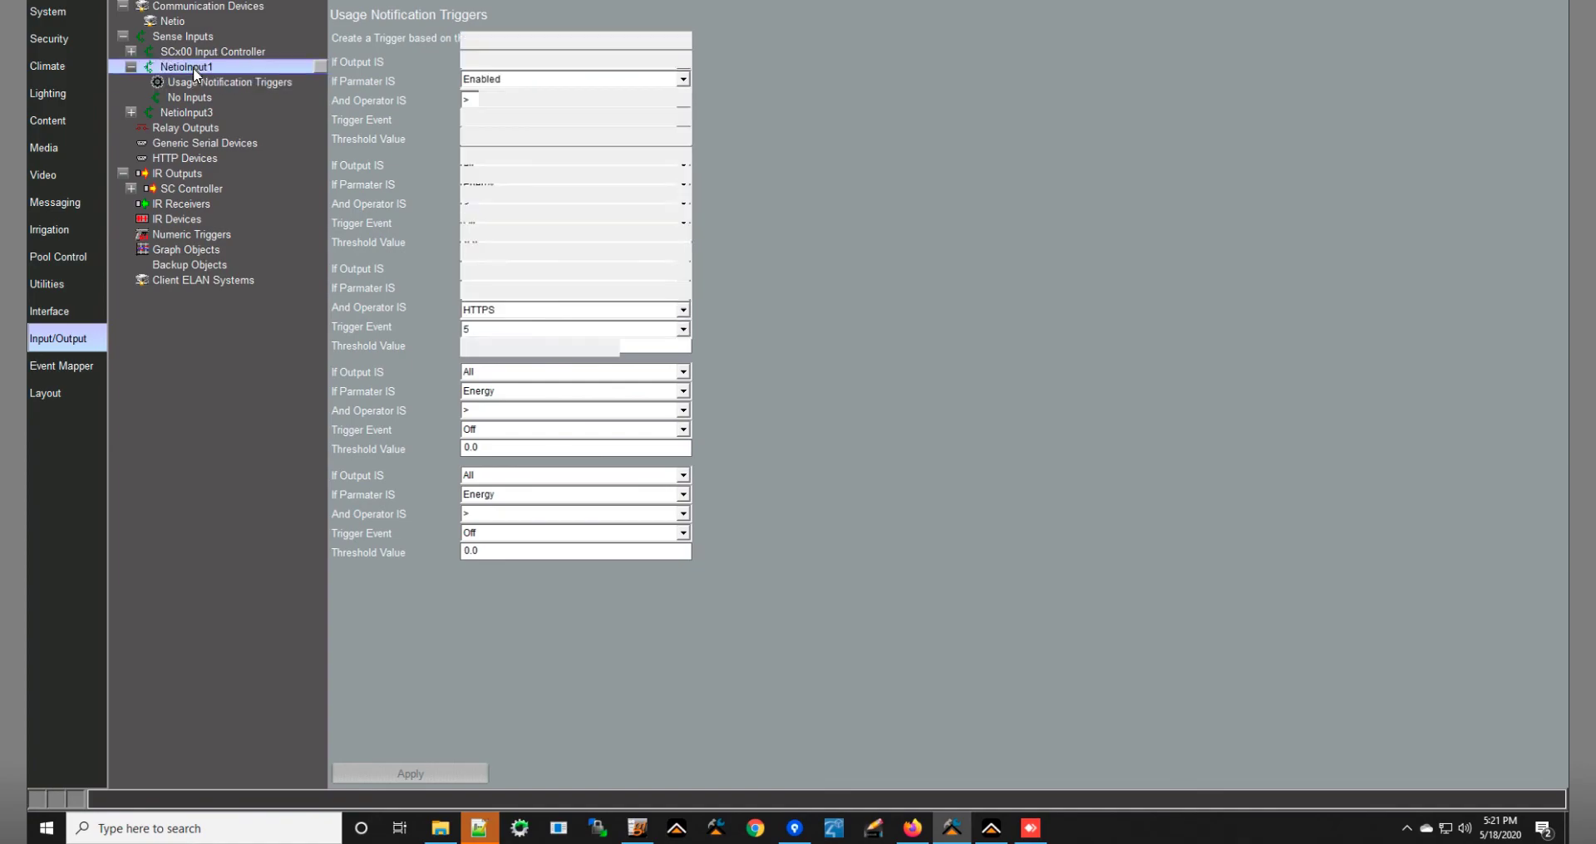